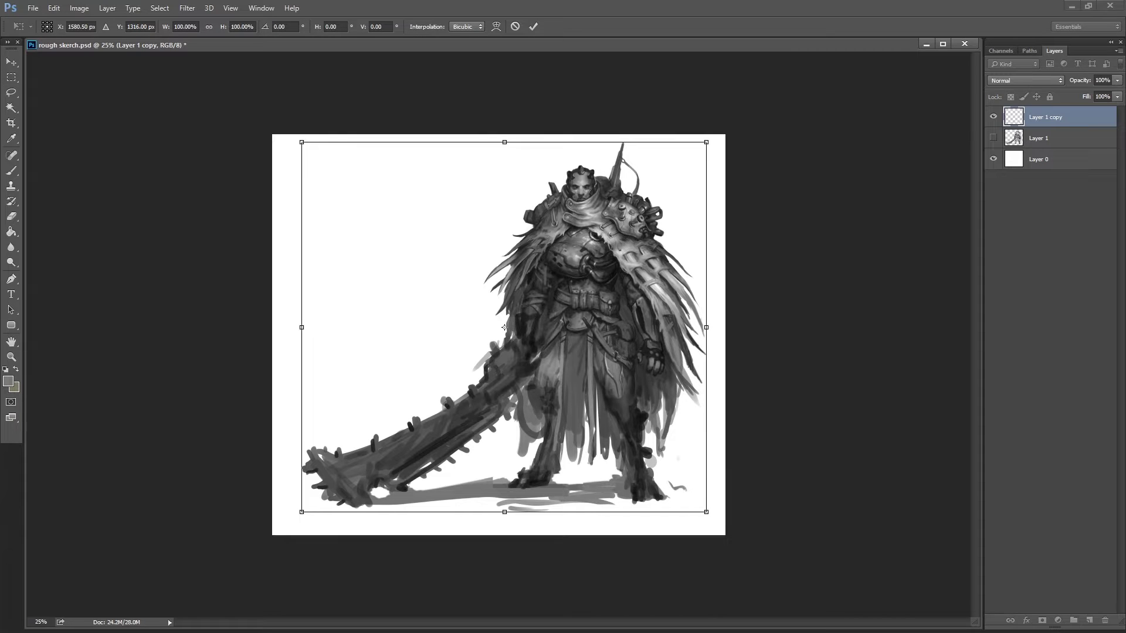
- Stretch the selected body below the shoulders to about 102% height and deselect it
{"action": "key", "text": "Return"}
{"action": "key", "text": "ctrl+t"}
{"action": "left_click_drag", "start_coordinate": [502, 535], "coordinate": [502, 542]}
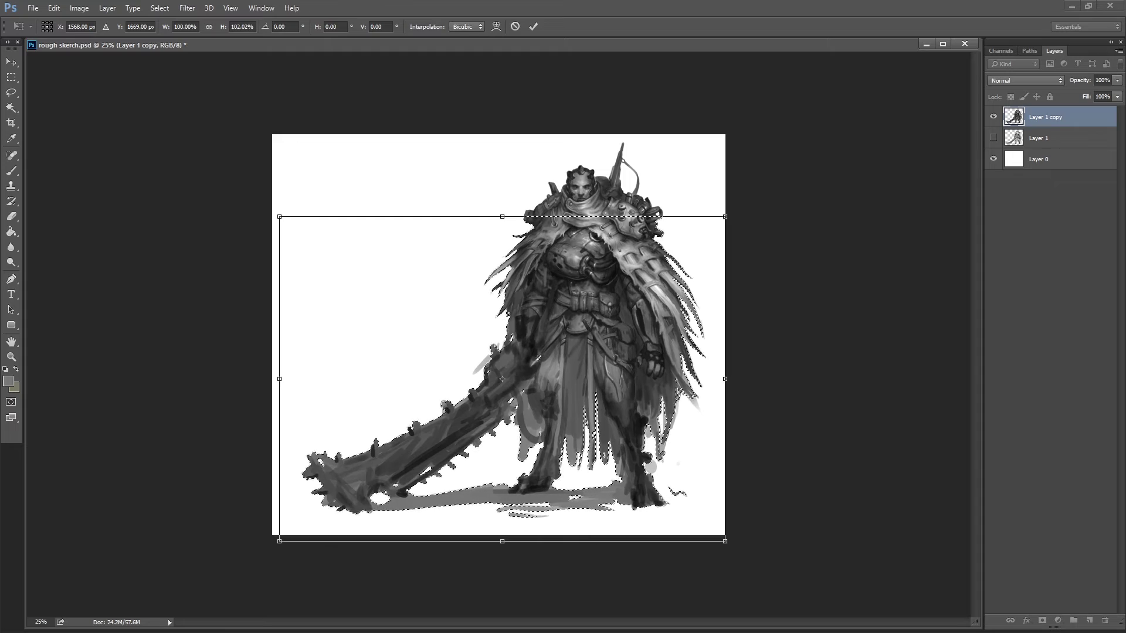
{"action": "key", "text": "Return"}
{"action": "key", "text": "ctrl+d"}
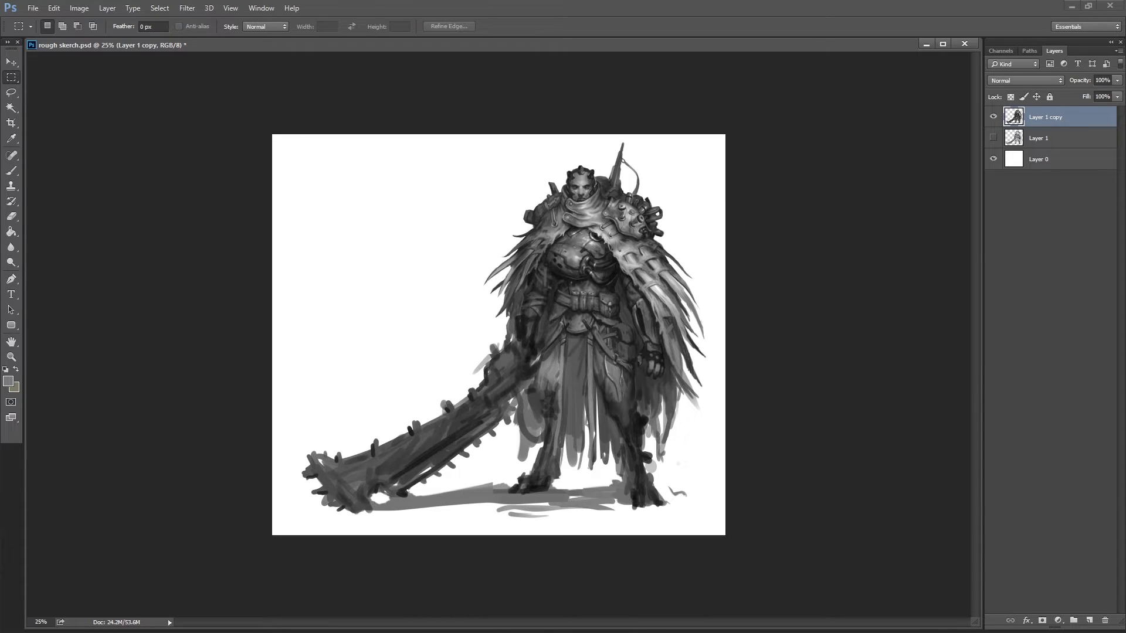
- Examine the face and collar up close and check the figure's overall proportions
{"action": "key", "text": "z"}
{"action": "key", "text": "ctrl+plus"}
{"action": "key", "text": "ctrl+plus"}
{"action": "key", "text": "ctrl+plus"}
{"action": "key", "text": "ctrl+plus"}
{"action": "key", "text": "ctrl+plus"}
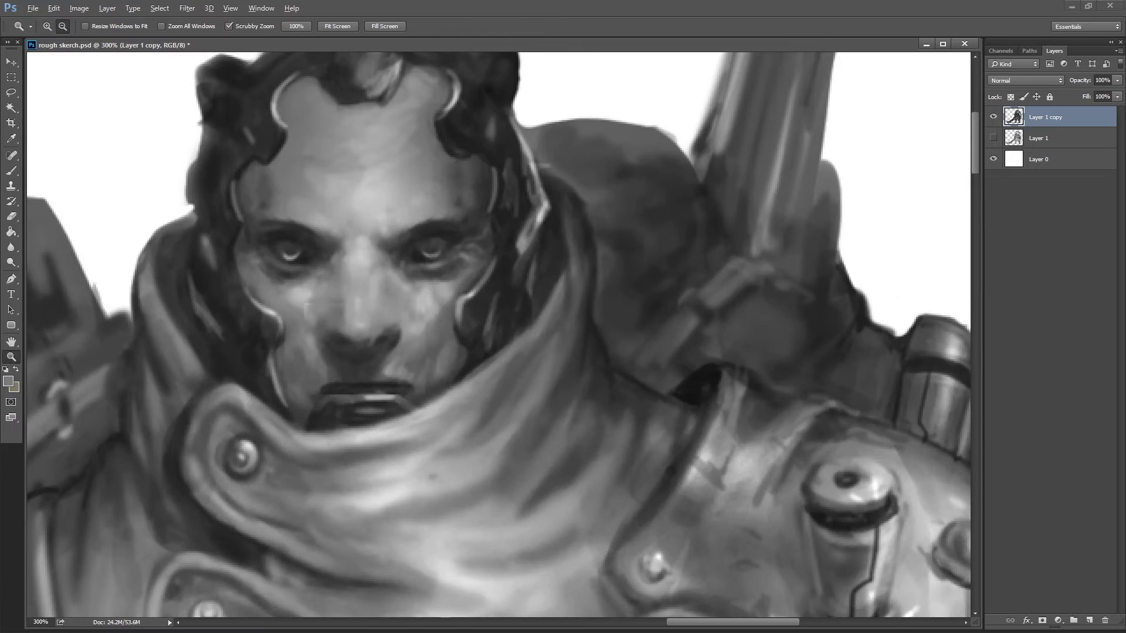
{"action": "key", "text": "ctrl+minus"}
{"action": "key", "text": "ctrl+minus"}
{"action": "key", "text": "ctrl+minus"}
{"action": "key", "text": "ctrl+minus"}
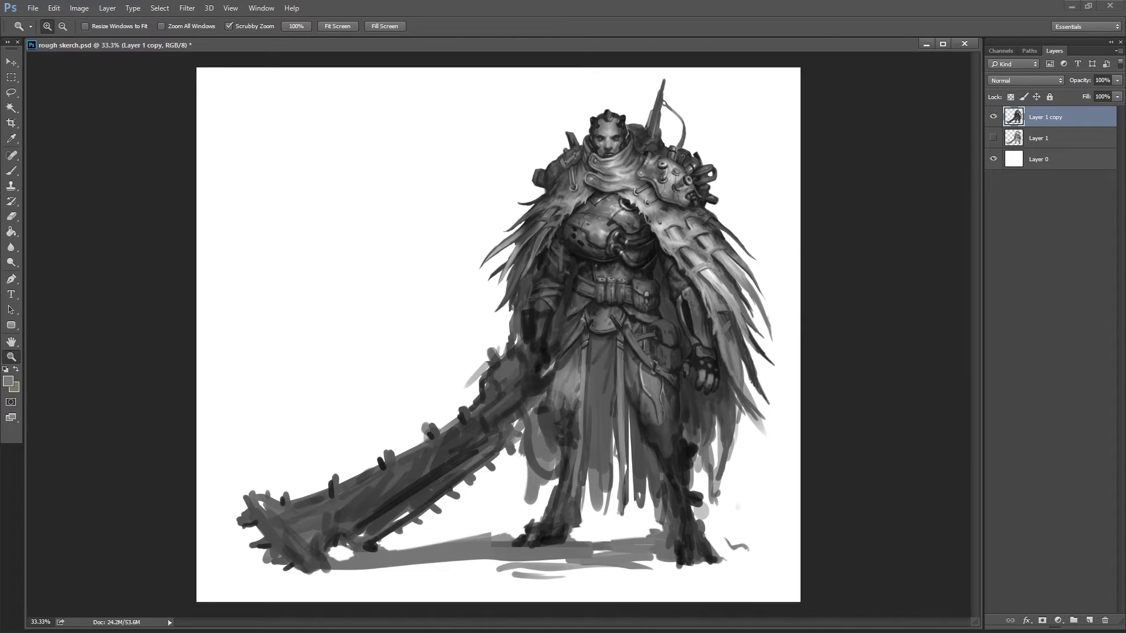
- Reselect the body below the shoulders, stretch it slightly further downward and deselect it
{"action": "key", "text": "ctrl+shift+d"}
{"action": "key", "text": "ctrl+t"}
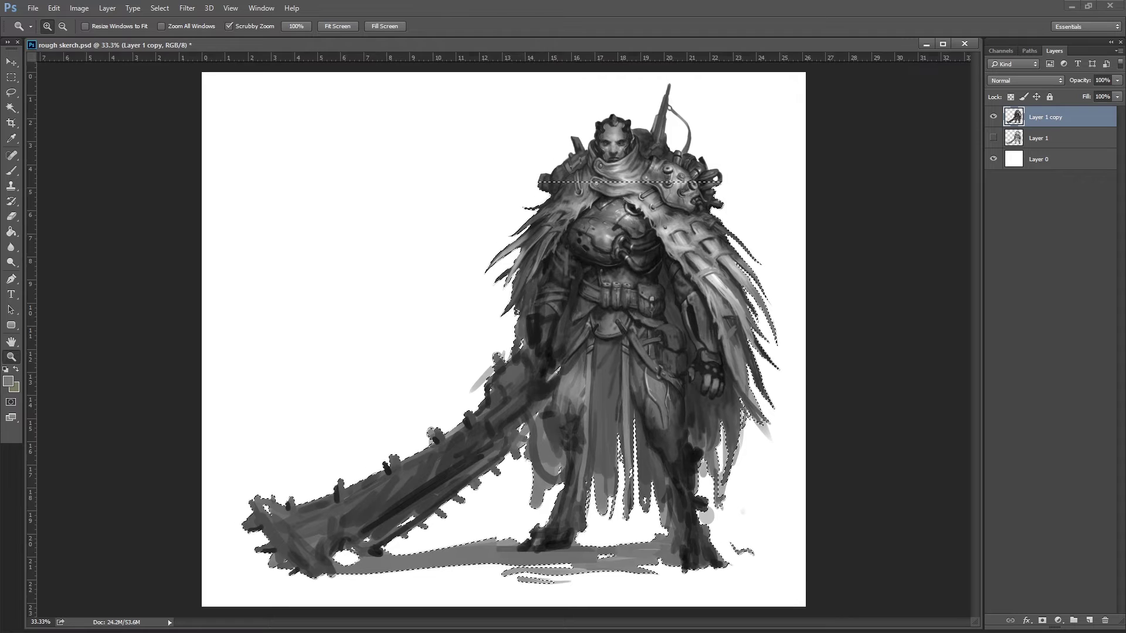
{"action": "left_click_drag", "start_coordinate": [505, 579], "coordinate": [505, 589]}
{"action": "key", "text": "Return"}
{"action": "key", "text": "ctrl+d"}
{"action": "key", "text": "z"}
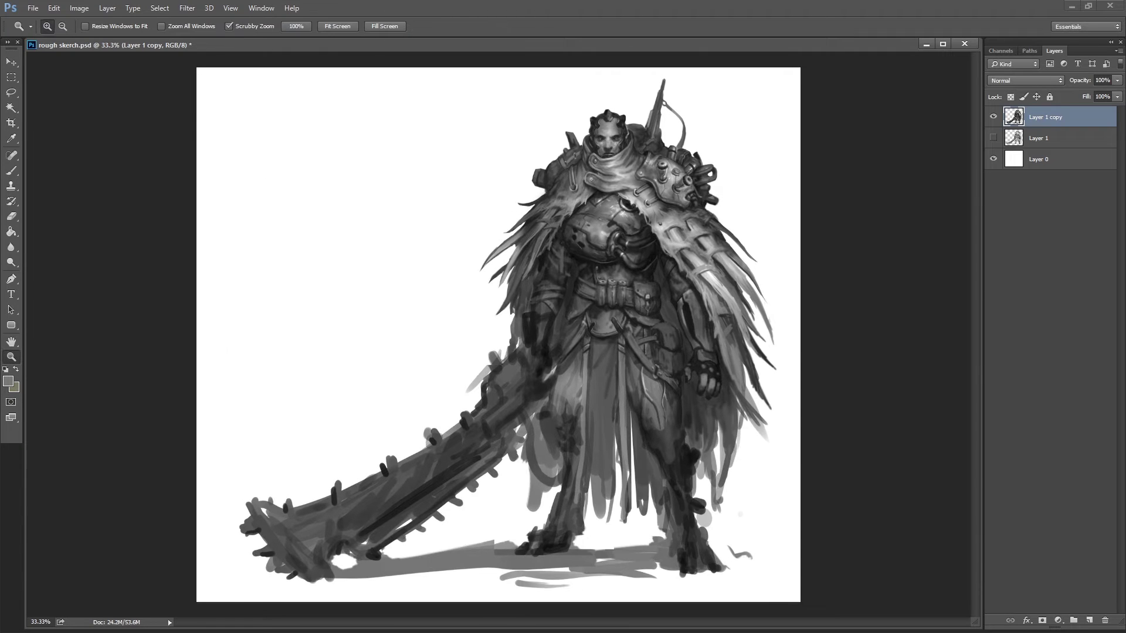
- Select the lower leg on the cloak side and transform it slightly outward from the body, then clear the selection
{"action": "key", "text": "m"}
{"action": "left_click_drag", "start_coordinate": [636, 434], "coordinate": [773, 585]}
{"action": "key", "text": "ctrl+t"}
{"action": "left_click_drag", "start_coordinate": [704, 585], "coordinate": [709, 585]}
{"action": "key", "text": "Return"}
{"action": "key", "text": "ctrl+d"}
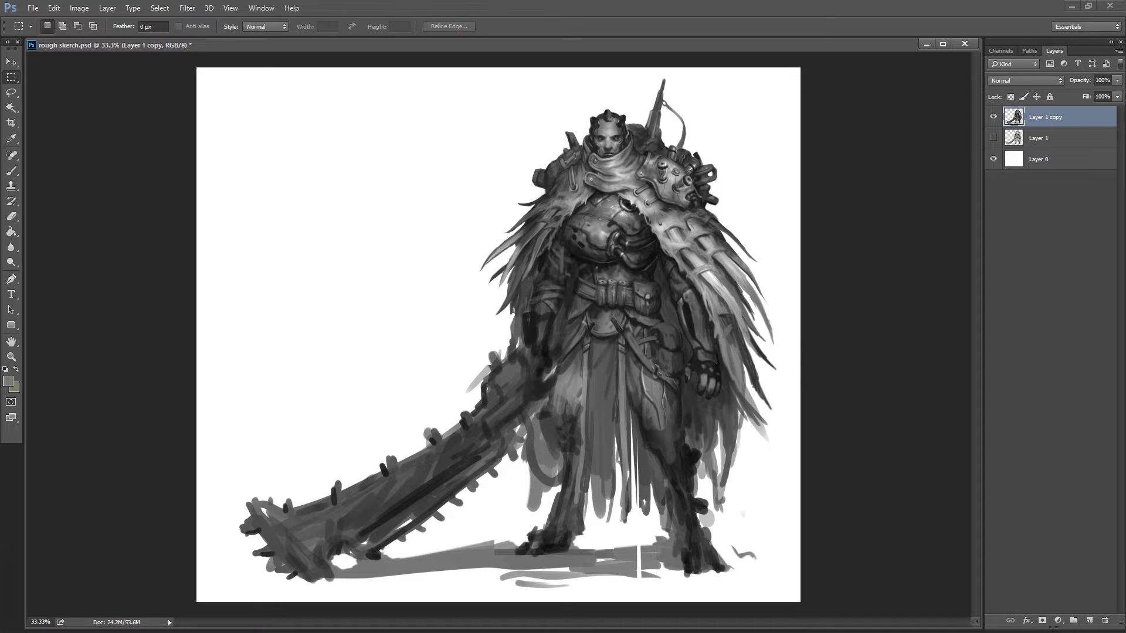
- Erase the old ground shadow around the feet and weapon, and repaint it on a new locked layer beneath the figure
{"action": "key", "text": "e"}
{"action": "mouse_move", "coordinate": [663, 548]}
{"action": "left_mouse_down"}
{"action": "mouse_move", "coordinate": [586, 563]}
{"action": "mouse_move", "coordinate": [493, 549]}
{"action": "mouse_move", "coordinate": [329, 572]}
{"action": "left_mouse_up"}
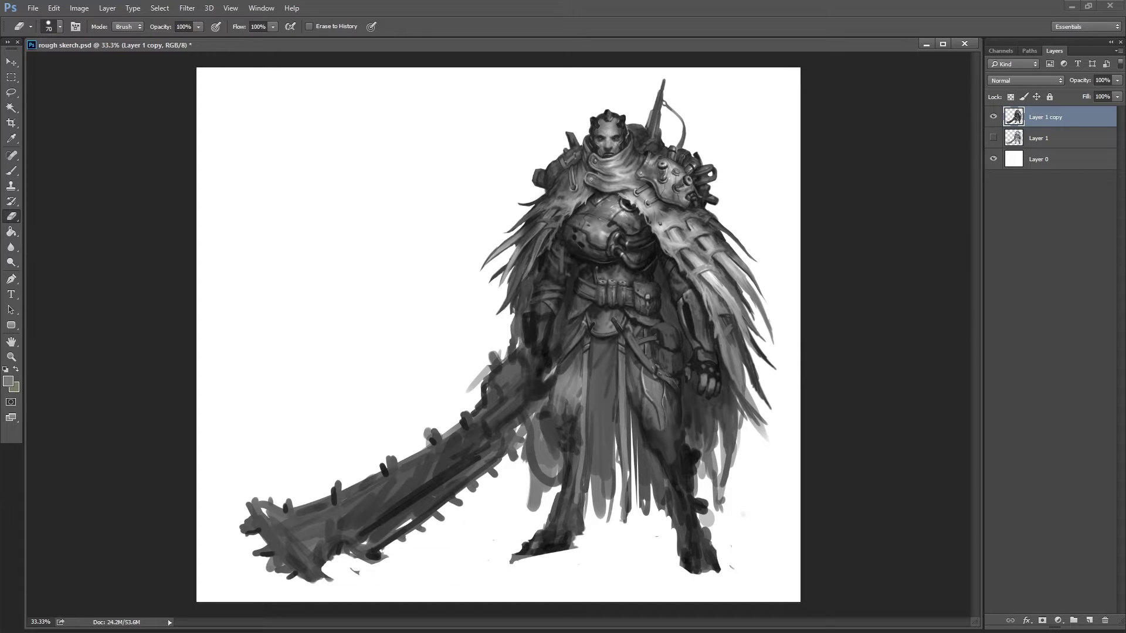
{"action": "key", "text": "ctrl+shift+alt+n"}
{"action": "key", "text": "b"}
{"action": "left_click_drag", "start_coordinate": [681, 561], "coordinate": [487, 565]}
{"action": "key", "text": "5"}
{"action": "mouse_move", "coordinate": [316, 577]}
{"action": "left_mouse_down"}
{"action": "mouse_move", "coordinate": [692, 562]}
{"action": "mouse_move", "coordinate": [264, 578]}
{"action": "left_mouse_up"}
{"action": "key", "text": "ctrl+slash"}
- Paint the armour plate contours and shading on the weapon-side thigh on Layer 1 copy
{"action": "key", "text": "alt+bracketright"}
{"action": "left_click", "coordinate": [575, 393], "text": "ctrl"}
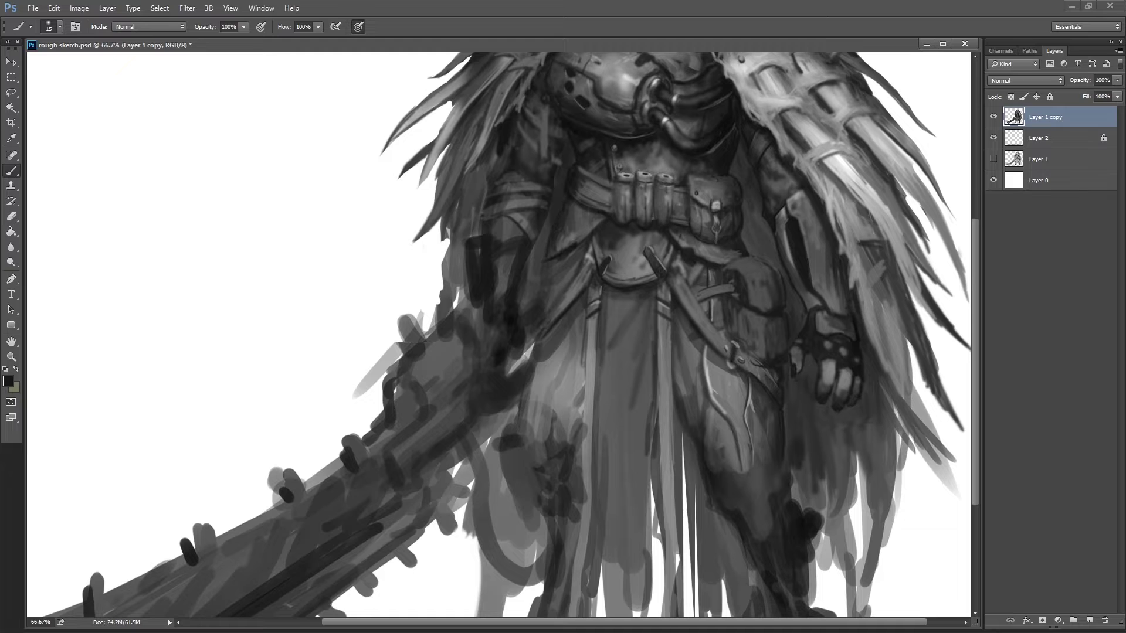
{"action": "mouse_move", "coordinate": [566, 263]}
{"action": "left_mouse_down"}
{"action": "mouse_move", "coordinate": [536, 434]}
{"action": "mouse_move", "coordinate": [572, 446]}
{"action": "left_mouse_up"}
{"action": "left_click_drag", "start_coordinate": [558, 400], "coordinate": [553, 440]}
{"action": "left_click", "coordinate": [678, 302], "text": "alt"}
{"action": "left_click_drag", "start_coordinate": [582, 329], "coordinate": [584, 439]}
{"action": "mouse_move", "coordinate": [581, 352]}
{"action": "left_mouse_down"}
{"action": "mouse_move", "coordinate": [582, 531]}
{"action": "mouse_move", "coordinate": [536, 287]}
{"action": "left_mouse_up"}
{"action": "left_click", "coordinate": [458, 255], "text": "alt"}
- Paint a ragged hem and dark underlayer on the lower part of the central loincloth
{"action": "left_click", "coordinate": [588, 401], "text": "alt"}
{"action": "mouse_move", "coordinate": [545, 339]}
{"action": "left_mouse_down"}
{"action": "mouse_move", "coordinate": [604, 339]}
{"action": "mouse_move", "coordinate": [592, 469]}
{"action": "left_mouse_up"}
{"action": "key", "text": "bracketright"}
{"action": "left_click_drag", "start_coordinate": [563, 352], "coordinate": [557, 434]}
{"action": "left_click", "coordinate": [587, 376], "text": "alt"}
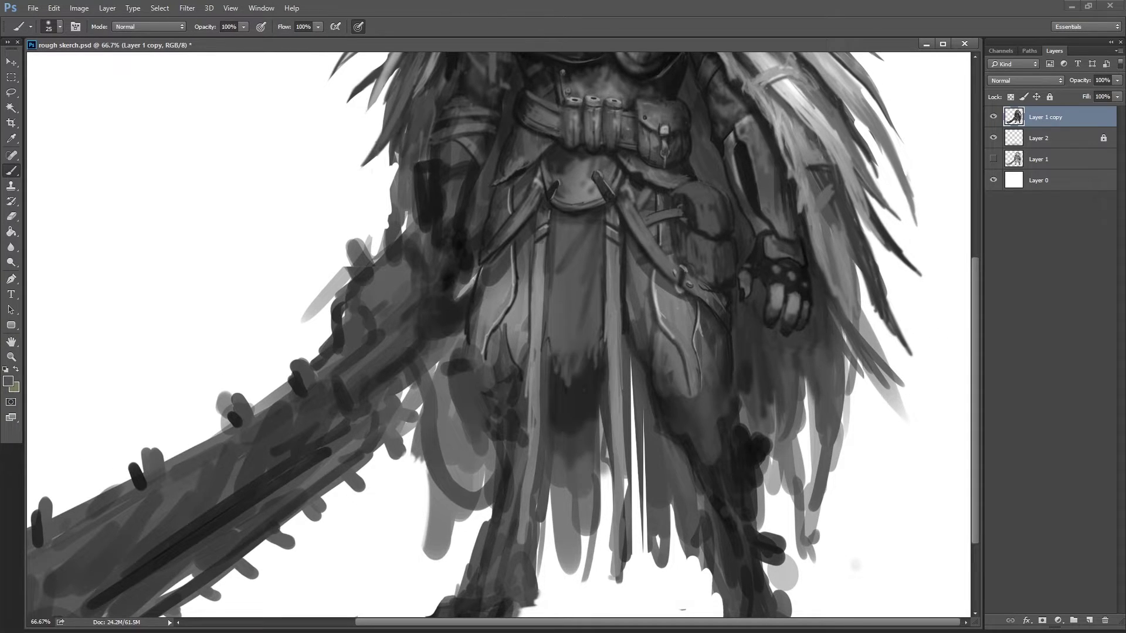
{"action": "left_click_drag", "start_coordinate": [604, 390], "coordinate": [604, 516]}
- Enlarge the brush to 90 and deepen the shadows on the lower loincloth and the cloth beside the thigh
{"action": "key", "text": "bracketright"}
{"action": "key", "text": "bracketright"}
{"action": "key", "text": "bracketright"}
{"action": "key", "text": "bracketright"}
{"action": "key", "text": "bracketright"}
{"action": "key", "text": "bracketright"}
{"action": "key", "text": "bracketright"}
{"action": "left_click_drag", "start_coordinate": [569, 398], "coordinate": [563, 516]}
{"action": "left_click_drag", "start_coordinate": [645, 358], "coordinate": [657, 510]}
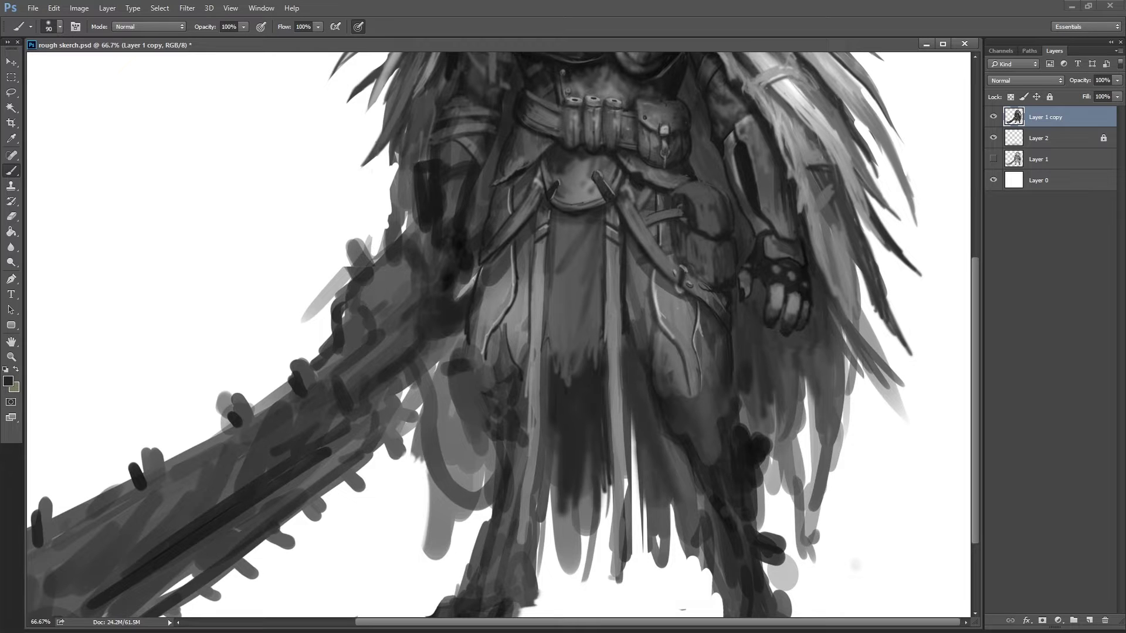
- Shade the weapon-side thigh at 40% brush opacity, and block in and dodge a light knee guard on the other leg
{"action": "key", "text": "4"}
{"action": "left_click_drag", "start_coordinate": [510, 258], "coordinate": [493, 399]}
{"action": "left_click", "coordinate": [698, 416], "text": "alt"}
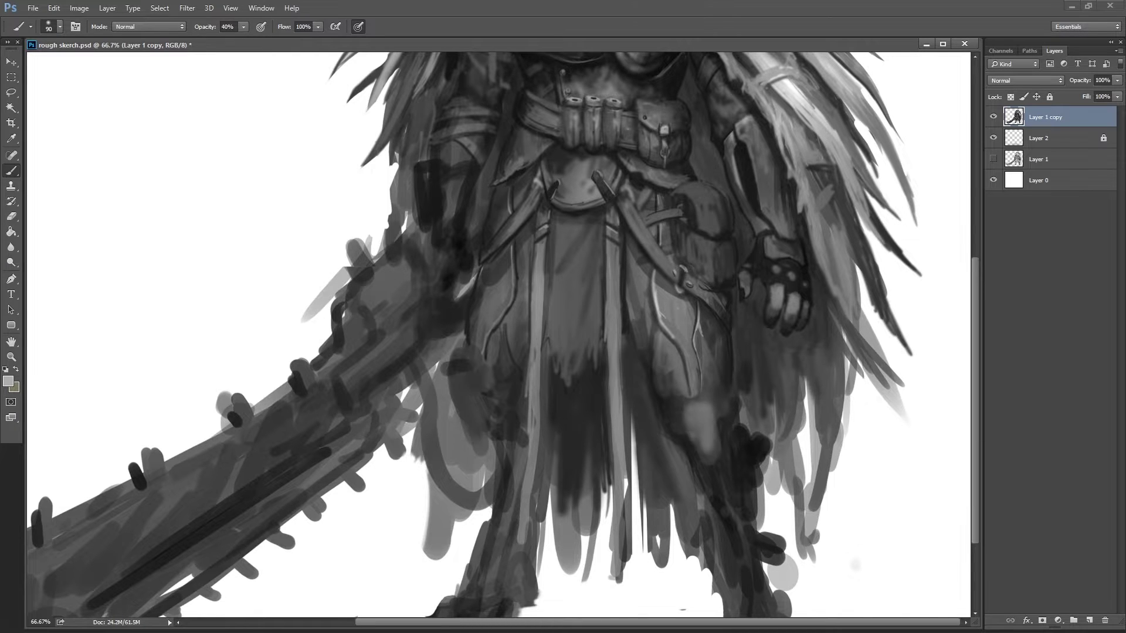
{"action": "left_click_drag", "start_coordinate": [675, 420], "coordinate": [715, 452]}
{"action": "key", "text": "o"}
{"action": "left_click_drag", "start_coordinate": [686, 399], "coordinate": [715, 434]}
- Define the outline and upper edge of the light knee guard with a size 30 brush
{"action": "key", "text": "z"}
{"action": "mouse_move", "coordinate": [587, 352]}
{"action": "left_mouse_down"}
{"action": "mouse_move", "coordinate": [469, 352]}
{"action": "mouse_move", "coordinate": [645, 352]}
{"action": "left_mouse_up"}
{"action": "key", "text": "ctrl+1"}
{"action": "key", "text": "b"}
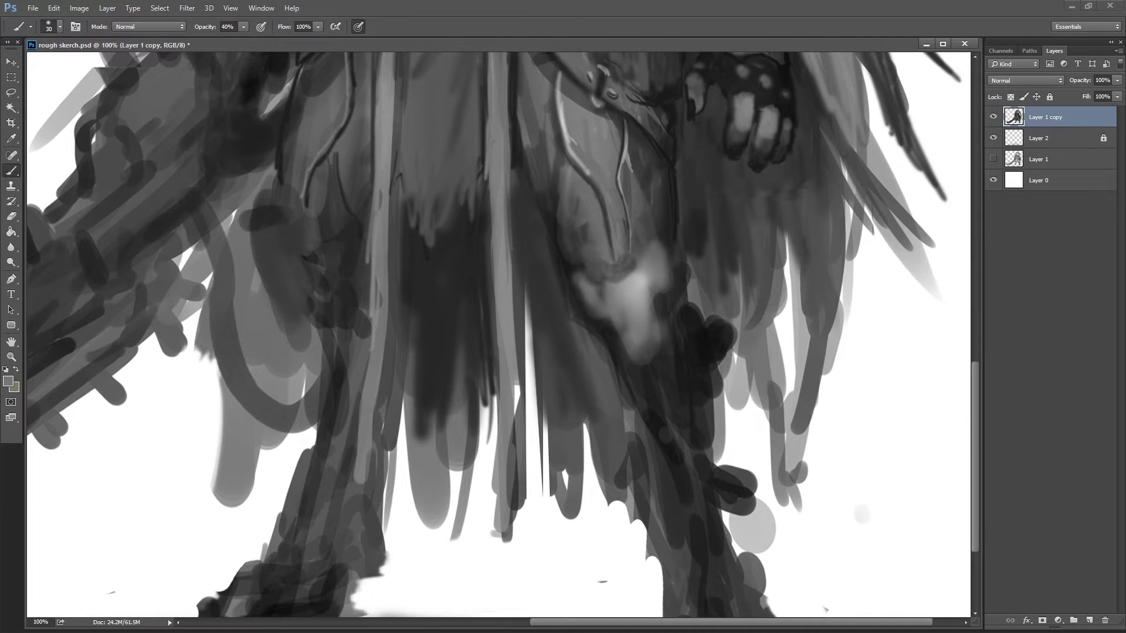
{"action": "left_click_drag", "start_coordinate": [662, 311], "coordinate": [659, 358]}
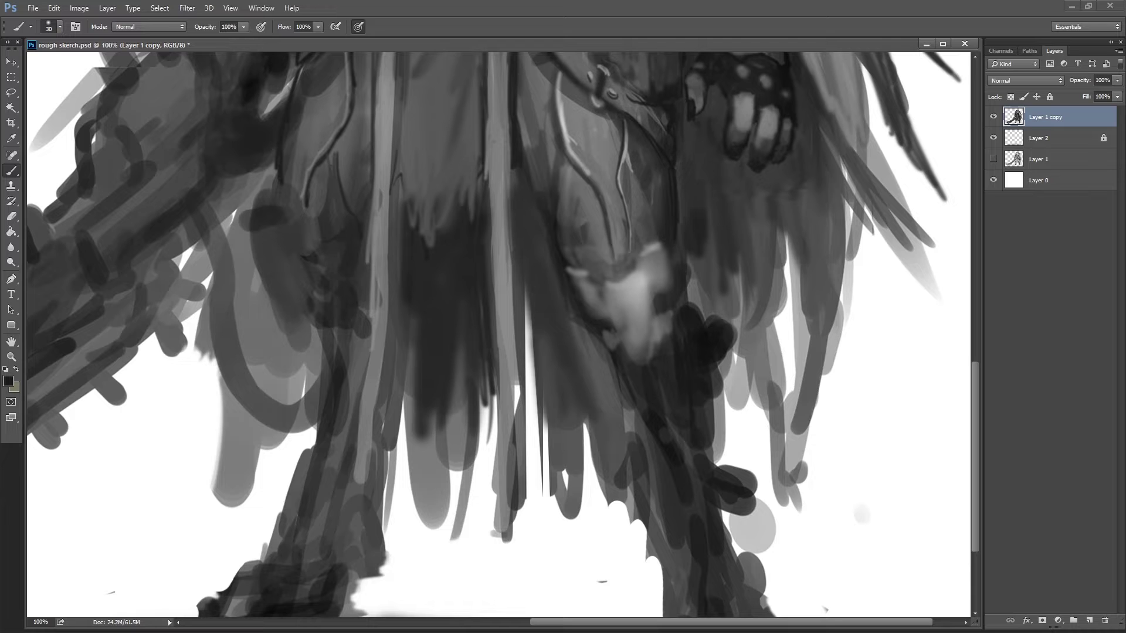
- Shade the inner side of the thigh above the knee guard with sampled greys at 30% opacity
{"action": "key", "text": "3"}
{"action": "key", "text": "bracketright"}
{"action": "key", "text": "bracketright"}
{"action": "left_click", "coordinate": [564, 157], "text": "alt"}
{"action": "left_click_drag", "start_coordinate": [528, 112], "coordinate": [561, 233]}
{"action": "left_click", "coordinate": [522, 168], "text": "alt"}
{"action": "left_click", "coordinate": [628, 181], "text": "alt"}
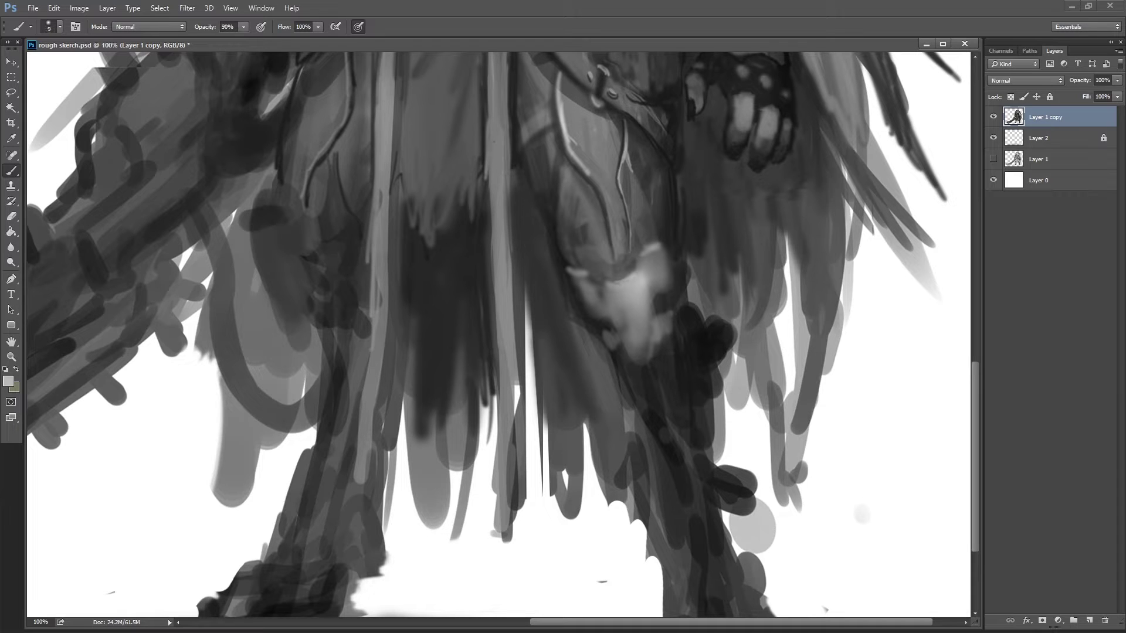
- Sharpen the knee guard's edges and highlights with sampled light greys
{"action": "left_click_drag", "start_coordinate": [662, 370], "coordinate": [610, 352]}
{"action": "left_click", "coordinate": [645, 276], "text": "alt"}
{"action": "mouse_move", "coordinate": [622, 287]}
{"action": "left_mouse_down"}
{"action": "mouse_move", "coordinate": [627, 340]}
{"action": "mouse_move", "coordinate": [646, 352]}
{"action": "mouse_move", "coordinate": [628, 405]}
{"action": "left_mouse_up"}
- Paint crossing straps over the darkened shin below the knee guard
{"action": "left_click", "coordinate": [651, 281], "text": "alt"}
{"action": "left_click_drag", "start_coordinate": [703, 355], "coordinate": [633, 405]}
{"action": "left_click_drag", "start_coordinate": [645, 381], "coordinate": [707, 464]}
{"action": "left_click_drag", "start_coordinate": [642, 428], "coordinate": [713, 407]}
{"action": "mouse_move", "coordinate": [663, 452]}
{"action": "left_mouse_down"}
{"action": "mouse_move", "coordinate": [719, 516]}
{"action": "mouse_move", "coordinate": [727, 586]}
{"action": "left_mouse_up"}
{"action": "left_click", "coordinate": [701, 355], "text": "alt"}
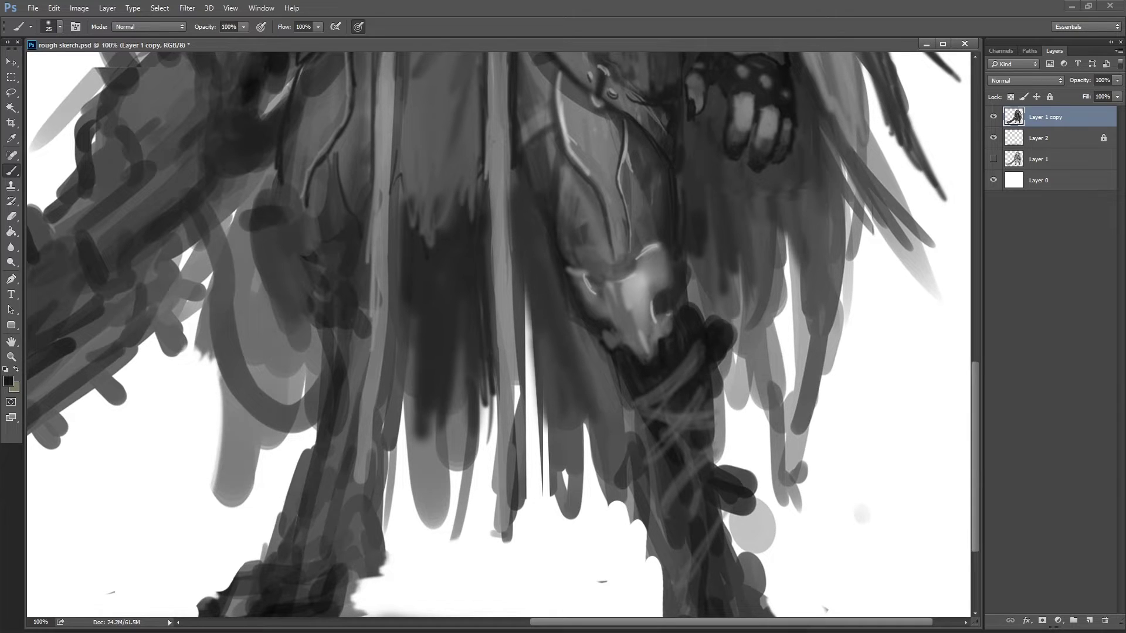
- Paint the cloak's lower section beside the gloved hand as dark cloth with torn, ragged edges
{"action": "left_click_drag", "start_coordinate": [780, 234], "coordinate": [733, 393]}
{"action": "left_click_drag", "start_coordinate": [868, 123], "coordinate": [833, 258]}
{"action": "left_click_drag", "start_coordinate": [904, 141], "coordinate": [856, 364]}
{"action": "left_click", "coordinate": [879, 264], "text": "alt"}
{"action": "left_click", "coordinate": [821, 176], "text": "alt"}
{"action": "mouse_move", "coordinate": [892, 217]}
{"action": "left_mouse_down"}
{"action": "mouse_move", "coordinate": [880, 364]}
{"action": "mouse_move", "coordinate": [850, 347]}
{"action": "left_mouse_up"}
{"action": "left_click_drag", "start_coordinate": [880, 258], "coordinate": [839, 411]}
{"action": "left_click_drag", "start_coordinate": [809, 275], "coordinate": [797, 392]}
{"action": "left_click_drag", "start_coordinate": [894, 264], "coordinate": [839, 370]}
- Set the brush to Multiply at 30% opacity and darken the loincloth and thighs with a sampled dark tone
{"action": "key", "text": "z"}
{"action": "key", "text": "alt"}
{"action": "left_click", "coordinate": [628, 329], "text": "alt"}
{"action": "left_click", "coordinate": [628, 328], "text": "alt"}
{"action": "left_click", "coordinate": [628, 329], "text": "alt"}
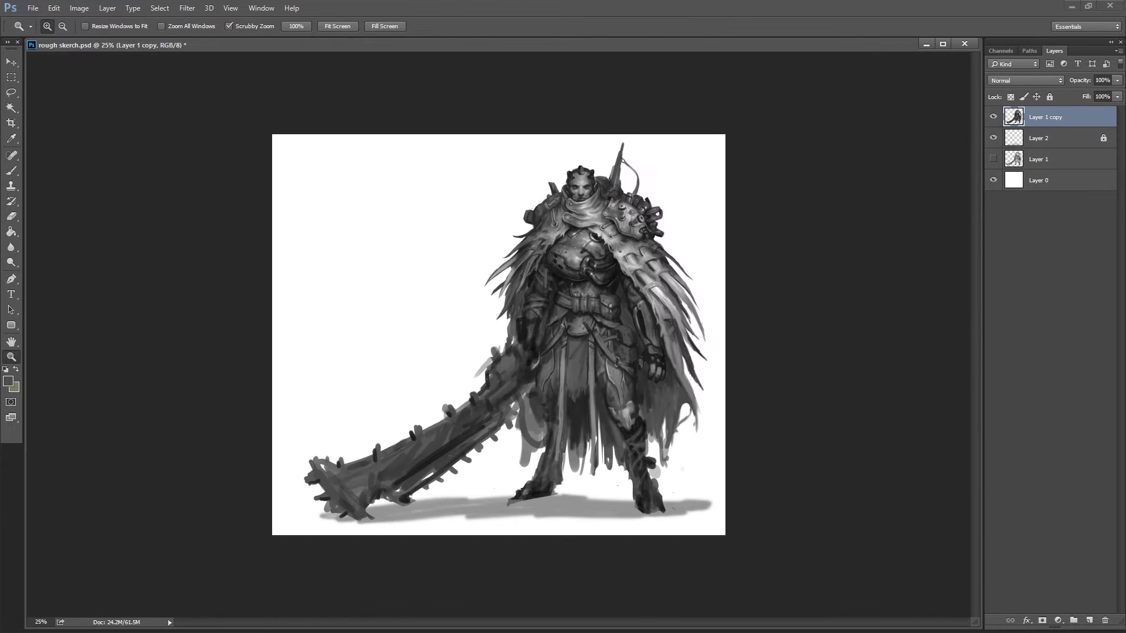
{"action": "left_click", "coordinate": [601, 504]}
{"action": "left_click", "coordinate": [601, 504]}
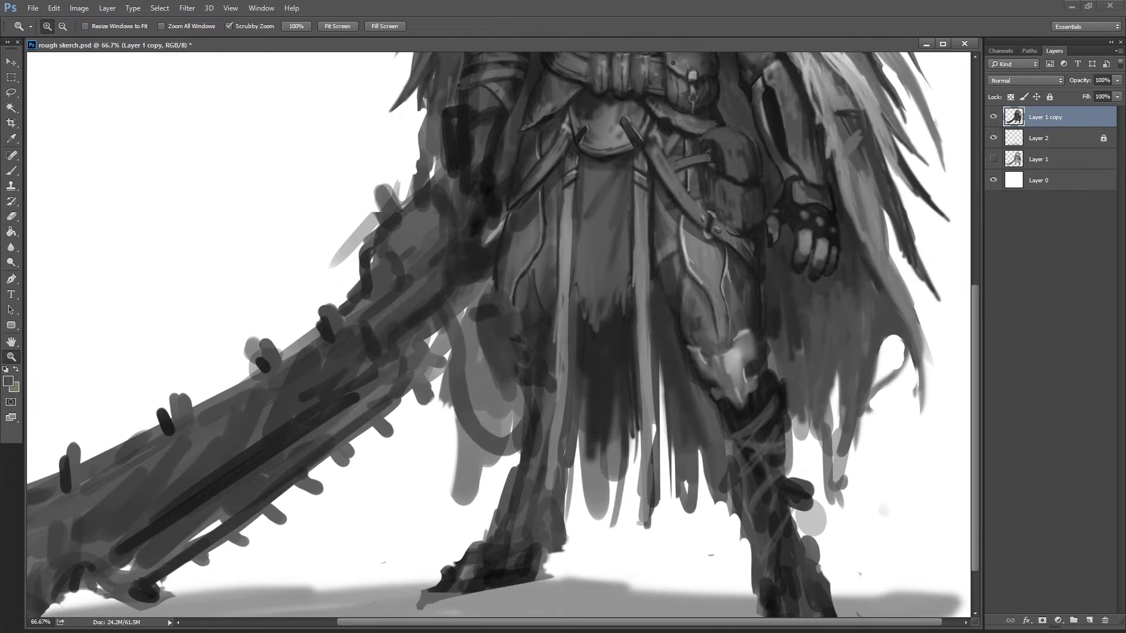
{"action": "key", "text": "b"}
{"action": "left_click", "coordinate": [149, 26]}
{"action": "left_click", "coordinate": [137, 74]}
{"action": "left_click", "coordinate": [774, 405], "text": "alt"}
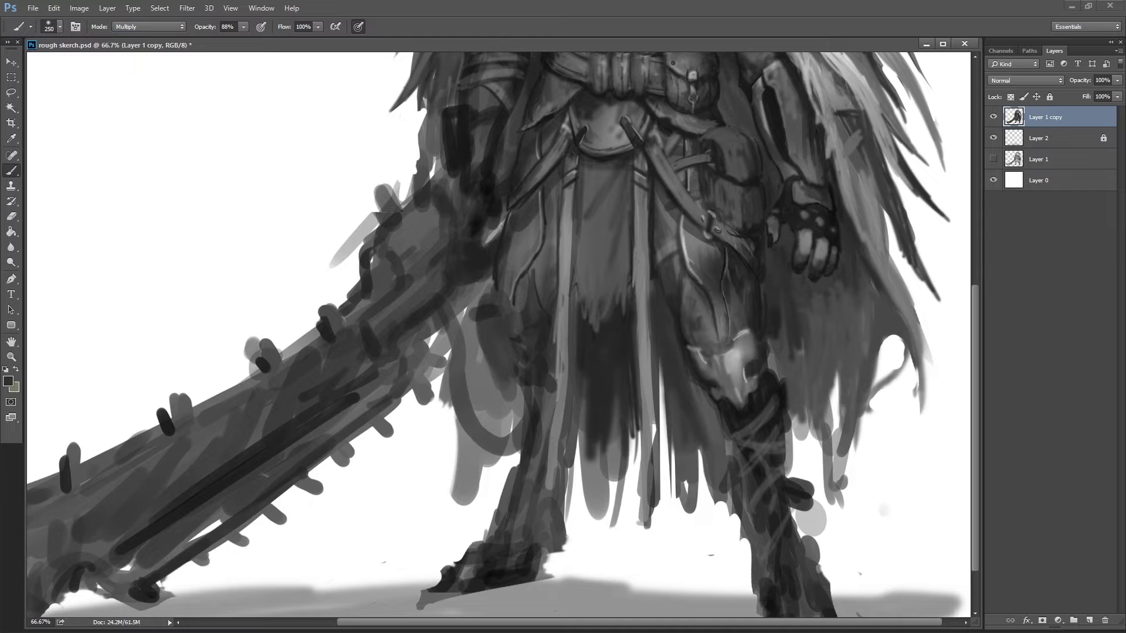
{"action": "key", "text": "3"}
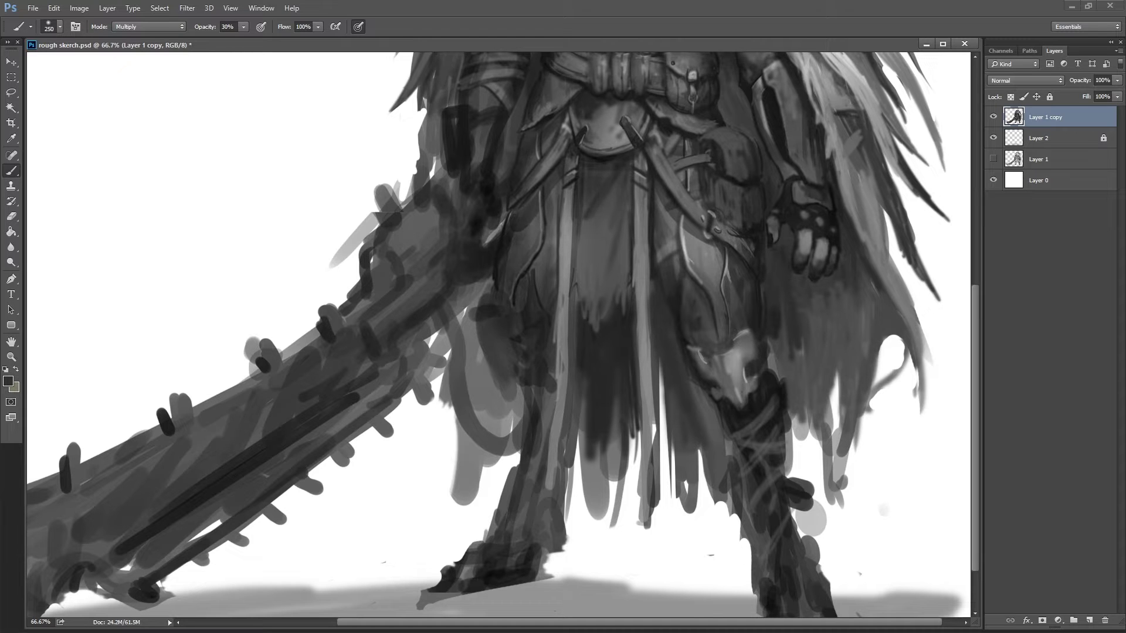
- Shrink the brush, return it to Normal mode and paint dark ragged folds on the cloth between the legs
{"action": "key", "text": "bracketleft"}
{"action": "key", "text": "bracketleft"}
{"action": "key", "text": "bracketleft"}
{"action": "key", "text": "bracketleft"}
{"action": "key", "text": "bracketleft"}
{"action": "key", "text": "bracketleft"}
{"action": "key", "text": "bracketleft"}
{"action": "left_click", "coordinate": [150, 26]}
{"action": "left_click", "coordinate": [138, 37]}
{"action": "left_click_drag", "start_coordinate": [701, 381], "coordinate": [713, 493]}
{"action": "left_click_drag", "start_coordinate": [674, 364], "coordinate": [662, 469]}
{"action": "left_click", "coordinate": [675, 481], "text": "alt"}
{"action": "key", "text": "7"}
- Erase the loincloth's bottom edge into a torn hem and repaint the two light hanging straps
{"action": "key", "text": "e"}
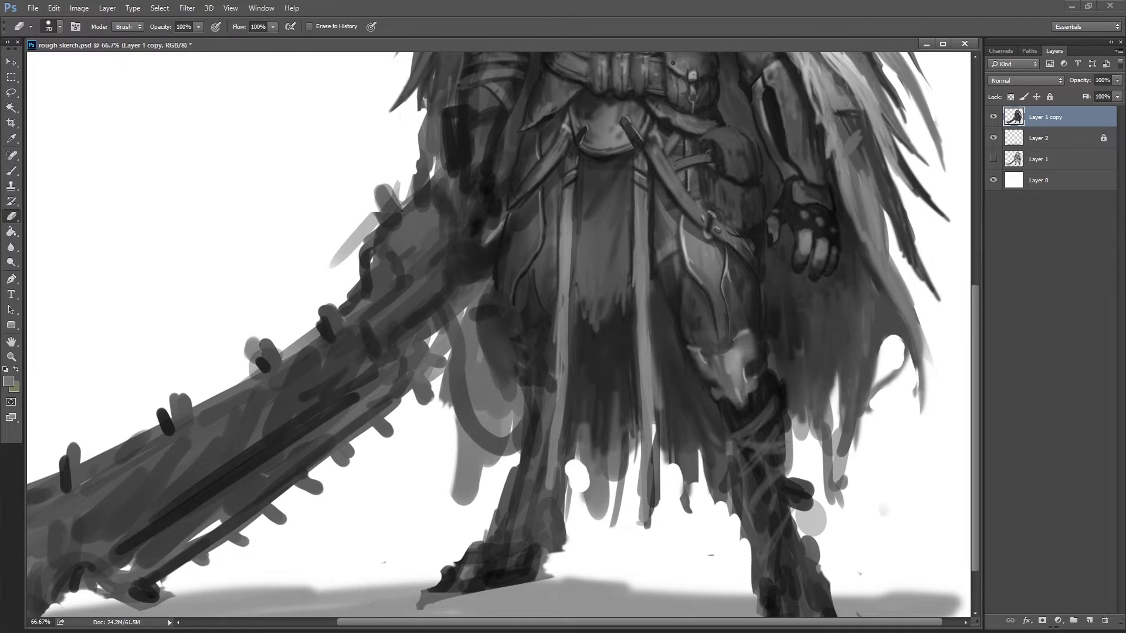
{"action": "left_click_drag", "start_coordinate": [586, 463], "coordinate": [619, 504]}
{"action": "key", "text": "b"}
{"action": "left_click_drag", "start_coordinate": [649, 295], "coordinate": [652, 510]}
{"action": "left_click_drag", "start_coordinate": [571, 301], "coordinate": [550, 504]}
- Erase the lower ends of the cloak and the weapon-side cloth into ragged tips
{"action": "key", "text": "e"}
{"action": "left_click_drag", "start_coordinate": [812, 481], "coordinate": [813, 539]}
{"action": "left_click_drag", "start_coordinate": [833, 418], "coordinate": [836, 507]}
{"action": "left_click_drag", "start_coordinate": [470, 452], "coordinate": [464, 503]}
- Set the brush to Multiply at 30% opacity and darken the thigh armour and knee guard
{"action": "key", "text": "b"}
{"action": "key", "text": "8"}
{"action": "key", "text": "8"}
{"action": "left_click", "coordinate": [149, 26]}
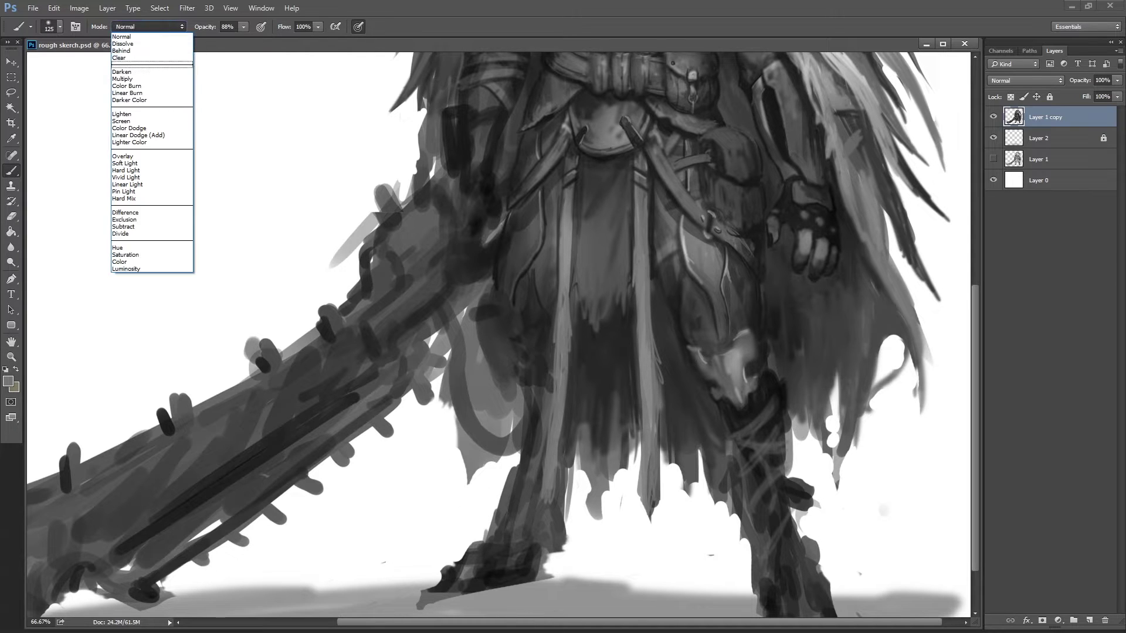
{"action": "left_click", "coordinate": [142, 79]}
{"action": "left_click_drag", "start_coordinate": [689, 220], "coordinate": [675, 329]}
{"action": "left_click_drag", "start_coordinate": [710, 240], "coordinate": [713, 302]}
{"action": "left_click_drag", "start_coordinate": [738, 343], "coordinate": [738, 413]}
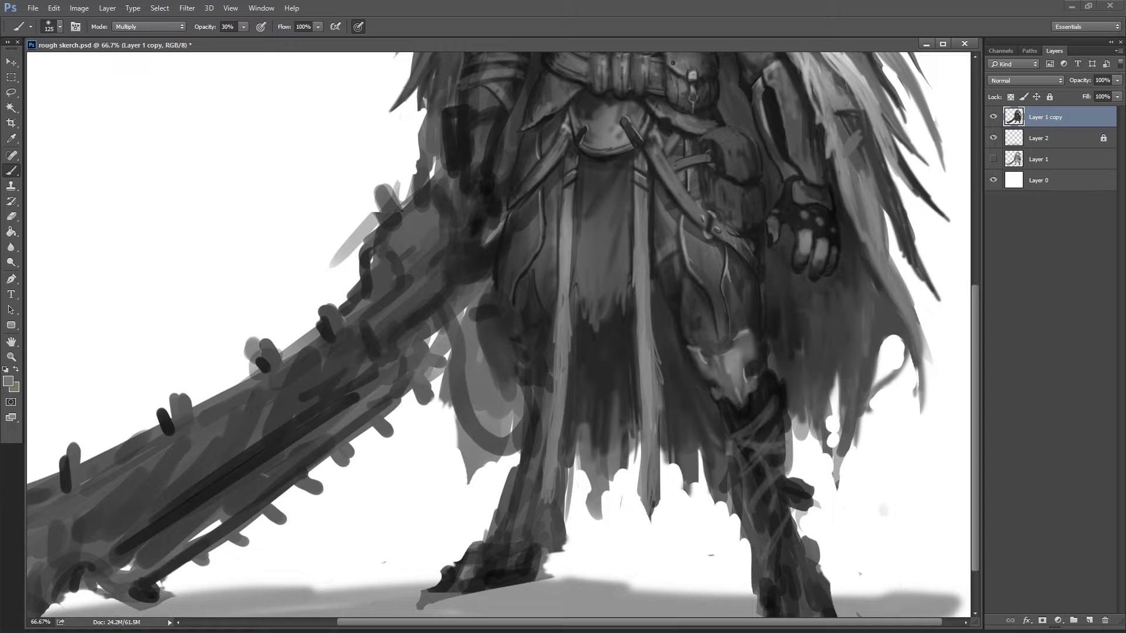
- Dodge the highlights on the loincloth strap, hip pouch and thigh armour at 100% exposure, undoing the last stroke
{"action": "key", "text": "o"}
{"action": "left_click_drag", "start_coordinate": [640, 164], "coordinate": [645, 258]}
{"action": "mouse_move", "coordinate": [728, 129]}
{"action": "left_mouse_down"}
{"action": "mouse_move", "coordinate": [675, 217]}
{"action": "mouse_move", "coordinate": [701, 320]}
{"action": "left_mouse_up"}
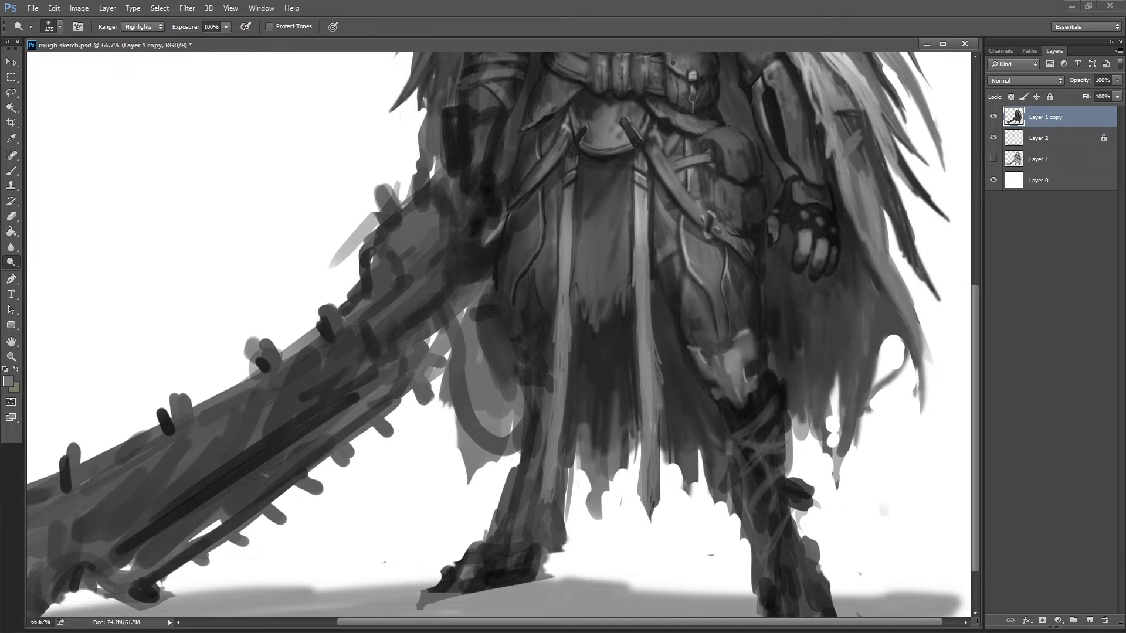
{"action": "left_click_drag", "start_coordinate": [680, 200], "coordinate": [666, 261]}
{"action": "left_click_drag", "start_coordinate": [651, 313], "coordinate": [648, 460]}
{"action": "key", "text": "ctrl+z"}
- Lower the Dodge exposure to 30% and brighten the weapon-side hanging strap and the central loincloth
{"action": "key", "text": "3"}
{"action": "left_click_drag", "start_coordinate": [566, 228], "coordinate": [563, 299]}
{"action": "left_click_drag", "start_coordinate": [613, 261], "coordinate": [613, 293]}
{"action": "left_click_drag", "start_coordinate": [564, 340], "coordinate": [563, 478]}
{"action": "key", "text": "ctrl+0"}
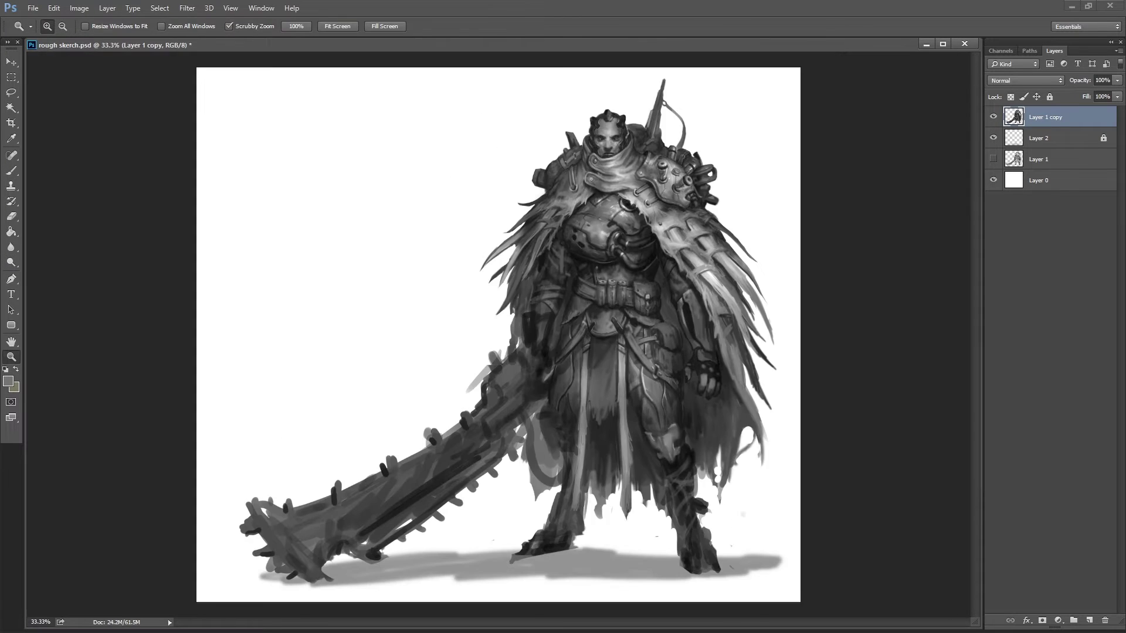
- Dodge the waist plate, hip area and armoured forearm at 30% exposure and check the whole figure
{"action": "key", "text": "ctrl+plus"}
{"action": "key", "text": "ctrl+plus"}
{"action": "left_click_drag", "start_coordinate": [663, 253], "coordinate": [727, 225]}
{"action": "left_click_drag", "start_coordinate": [804, 290], "coordinate": [798, 240]}
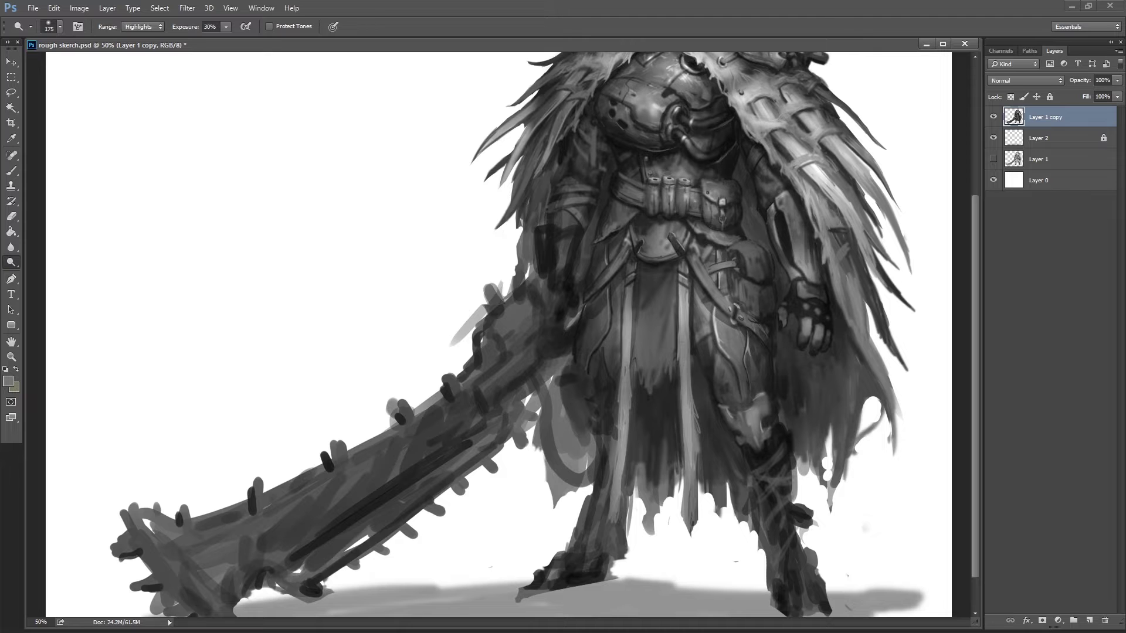
{"action": "key", "text": "z"}
{"action": "key", "text": "ctrl+minus"}
{"action": "key", "text": "ctrl+minus"}
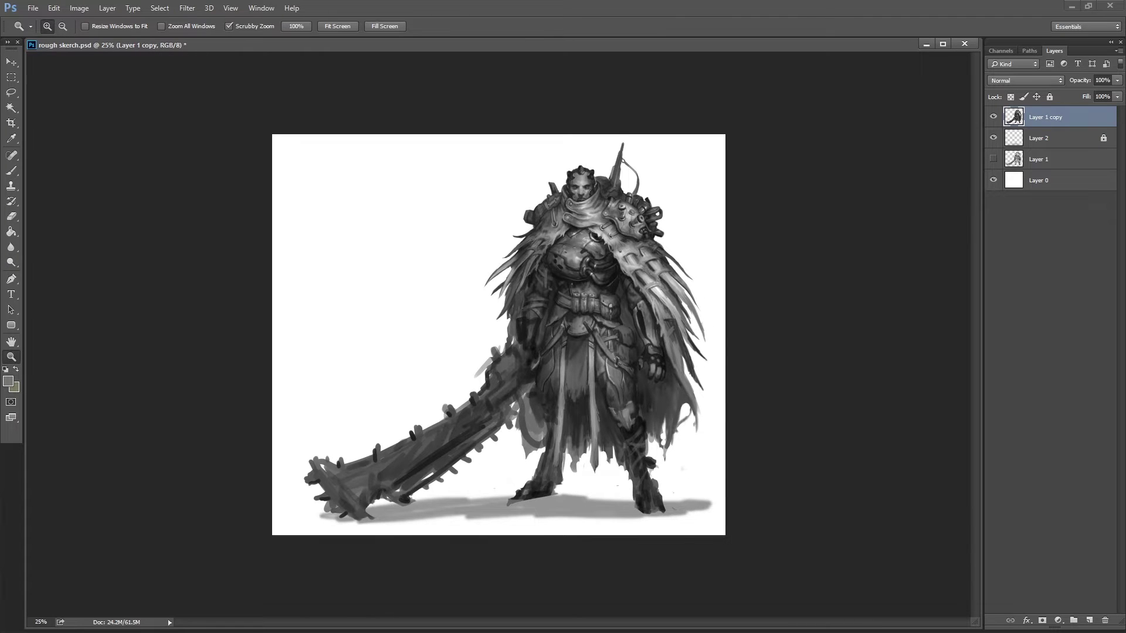
- Darken the front leg's shin and its wrapping lines with small black Multiply strokes at 90% opacity
{"action": "key", "text": "ctrl+plus"}
{"action": "key", "text": "ctrl+plus"}
{"action": "key", "text": "ctrl+plus"}
{"action": "key", "text": "b"}
{"action": "key", "text": "d"}
{"action": "key", "text": "bracketleft"}
{"action": "key", "text": "bracketleft"}
{"action": "key", "text": "bracketleft"}
{"action": "key", "text": "bracketleft"}
{"action": "key", "text": "bracketleft"}
{"action": "key", "text": "bracketleft"}
{"action": "key", "text": "bracketleft"}
{"action": "key", "text": "0"}
{"action": "left_click_drag", "start_coordinate": [784, 407], "coordinate": [794, 520]}
{"action": "left_click_drag", "start_coordinate": [746, 473], "coordinate": [759, 508]}
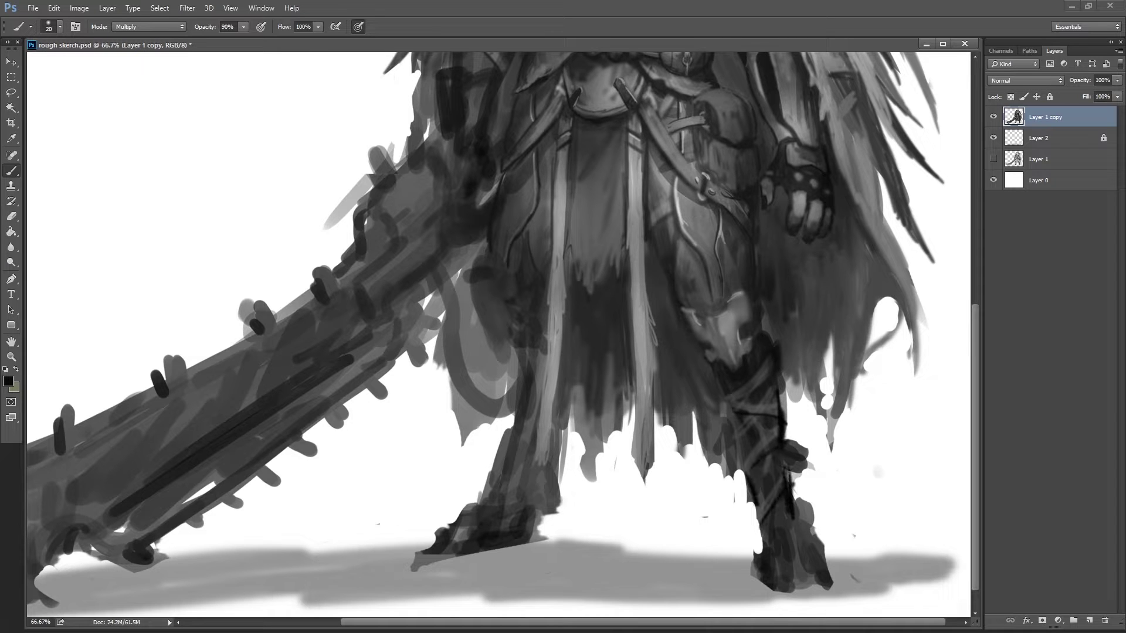
- Switch the brush to Normal mode and define the shin's crossed straps and back pegs with dark strokes, undoing unwanted ones
{"action": "left_click", "coordinate": [715, 370], "text": "alt"}
{"action": "left_click", "coordinate": [150, 27]}
{"action": "left_click", "coordinate": [137, 37]}
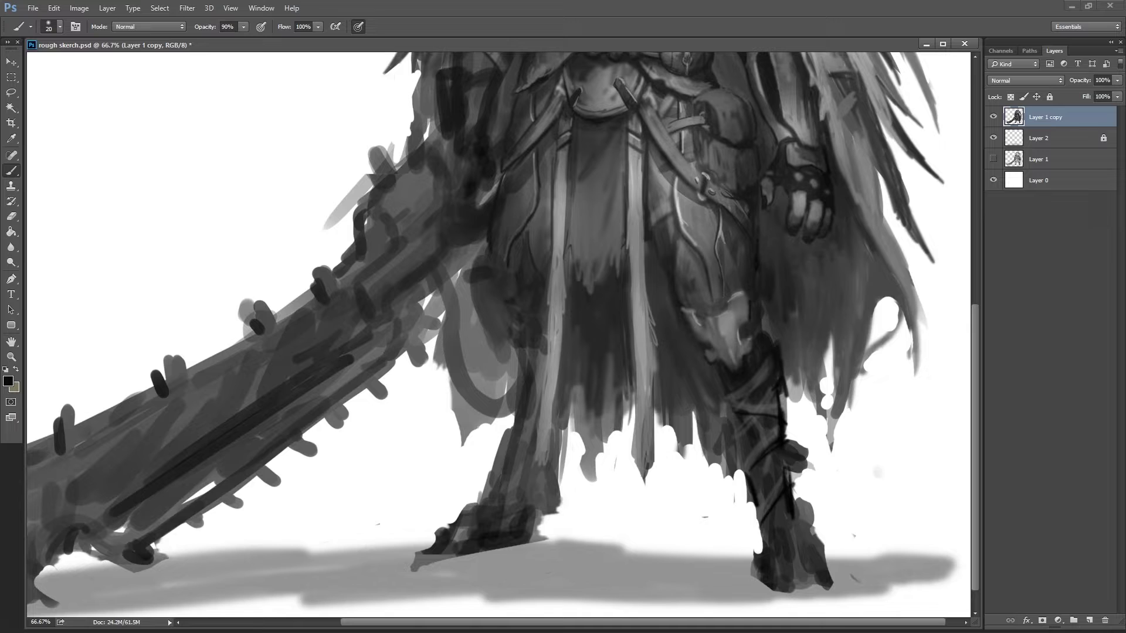
{"action": "left_click_drag", "start_coordinate": [745, 429], "coordinate": [753, 457]}
{"action": "left_click_drag", "start_coordinate": [764, 463], "coordinate": [803, 532]}
{"action": "left_click_drag", "start_coordinate": [735, 423], "coordinate": [752, 465]}
{"action": "mouse_move", "coordinate": [786, 414]}
{"action": "left_mouse_down"}
{"action": "mouse_move", "coordinate": [793, 482]}
{"action": "mouse_move", "coordinate": [824, 521]}
{"action": "left_mouse_up"}
{"action": "key", "text": "ctrl+z"}
{"action": "left_click_drag", "start_coordinate": [792, 478], "coordinate": [826, 511]}
{"action": "mouse_move", "coordinate": [789, 381]}
{"action": "left_mouse_down"}
{"action": "mouse_move", "coordinate": [815, 410]}
{"action": "mouse_move", "coordinate": [812, 398]}
{"action": "left_mouse_up"}
{"action": "key", "text": "ctrl+z"}
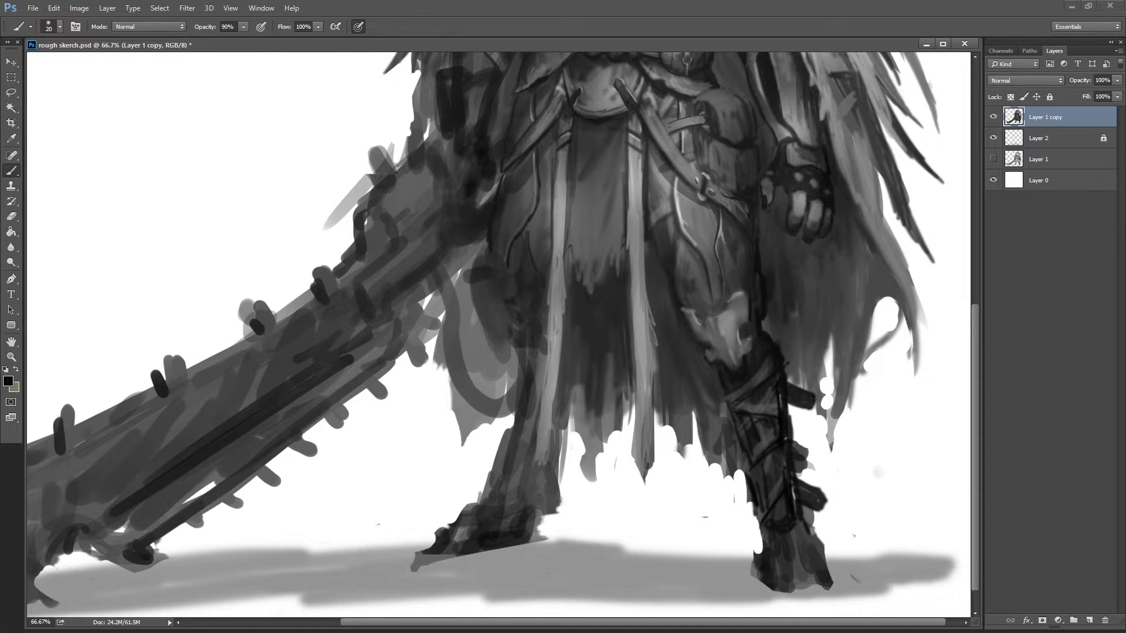
- Reshape the front foot into a narrower mechanical form, erasing excess paint and redrawing the toe edges
{"action": "mouse_move", "coordinate": [786, 528]}
{"action": "left_mouse_down"}
{"action": "mouse_move", "coordinate": [813, 566]}
{"action": "mouse_move", "coordinate": [783, 554]}
{"action": "mouse_move", "coordinate": [836, 589]}
{"action": "left_mouse_up"}
{"action": "key", "text": "e"}
{"action": "key", "text": "b"}
{"action": "left_click_drag", "start_coordinate": [772, 596], "coordinate": [818, 592]}
- Dodge highlights on the shin, foot and knee guard at 100% exposure
{"action": "key", "text": "o"}
{"action": "left_click_drag", "start_coordinate": [769, 375], "coordinate": [774, 516]}
{"action": "left_click_drag", "start_coordinate": [794, 554], "coordinate": [821, 581]}
{"action": "left_click_drag", "start_coordinate": [765, 490], "coordinate": [815, 563]}
{"action": "left_click_drag", "start_coordinate": [727, 290], "coordinate": [736, 369]}
{"action": "key", "text": "z"}
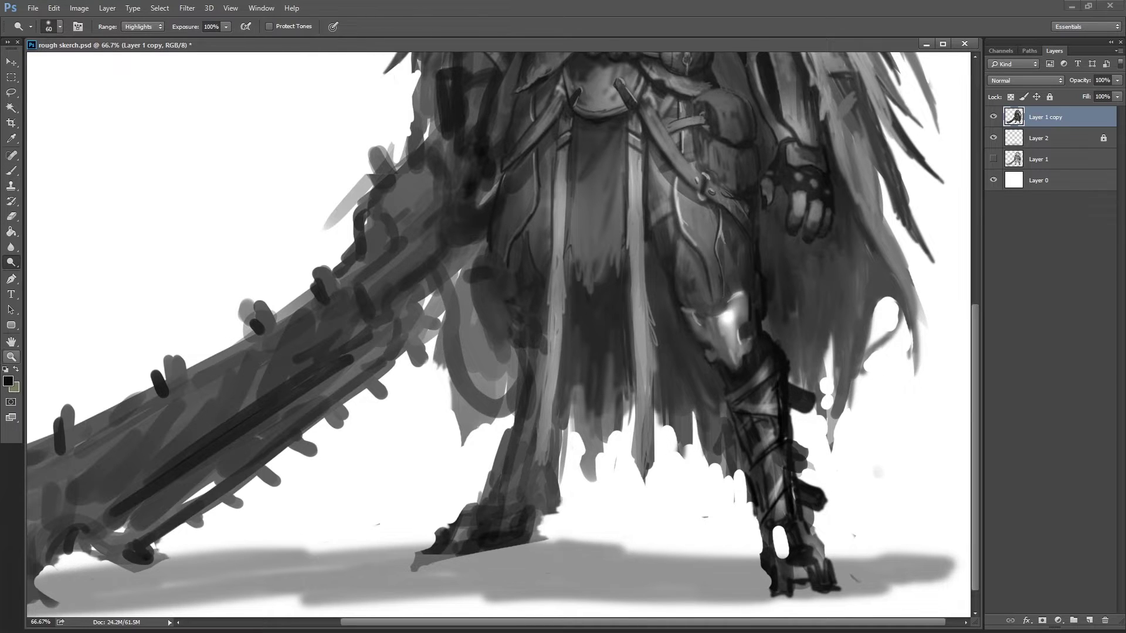
- Select the front foot with a rectangular marquee, nudge it slightly up and deselect it
{"action": "key", "text": "ctrl+minus"}
{"action": "key", "text": "ctrl+minus"}
{"action": "key", "text": "ctrl+minus"}
{"action": "key", "text": "ctrl+plus"}
{"action": "key", "text": "ctrl+plus"}
{"action": "key", "text": "m"}
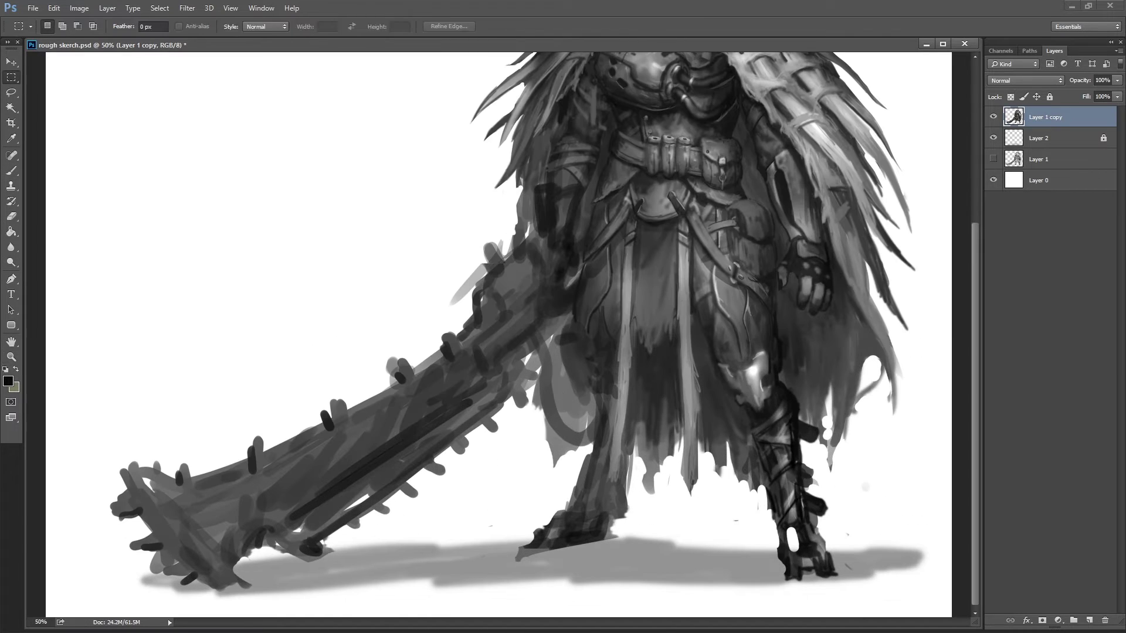
{"action": "left_click_drag", "start_coordinate": [754, 516], "coordinate": [868, 591]}
{"action": "key", "text": "v"}
{"action": "left_click_drag", "start_coordinate": [791, 552], "coordinate": [787, 550]}
{"action": "key", "text": "ctrl+d"}
- Paint the straps below the knee and darken the ankle and toes at 90% opacity, checking the whole figure
{"action": "key", "text": "b"}
{"action": "left_click_drag", "start_coordinate": [799, 439], "coordinate": [789, 493]}
{"action": "left_click_drag", "start_coordinate": [796, 417], "coordinate": [779, 385]}
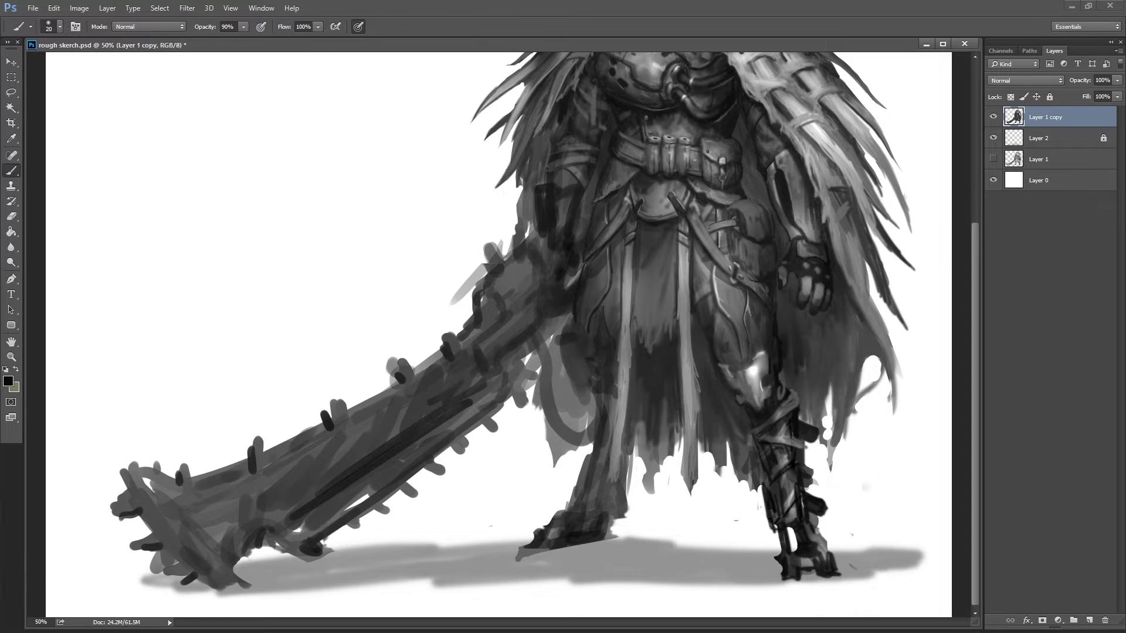
{"action": "left_click_drag", "start_coordinate": [822, 566], "coordinate": [838, 582]}
{"action": "left_click_drag", "start_coordinate": [768, 516], "coordinate": [780, 569]}
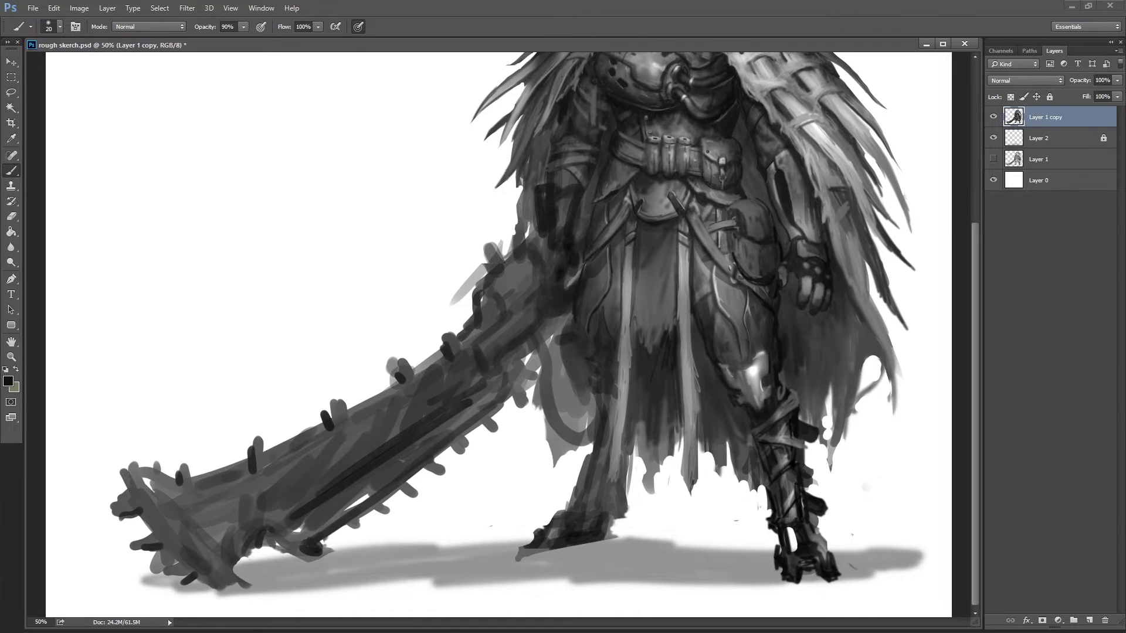
{"action": "key", "text": "z"}
{"action": "left_click", "coordinate": [654, 322], "text": "alt"}
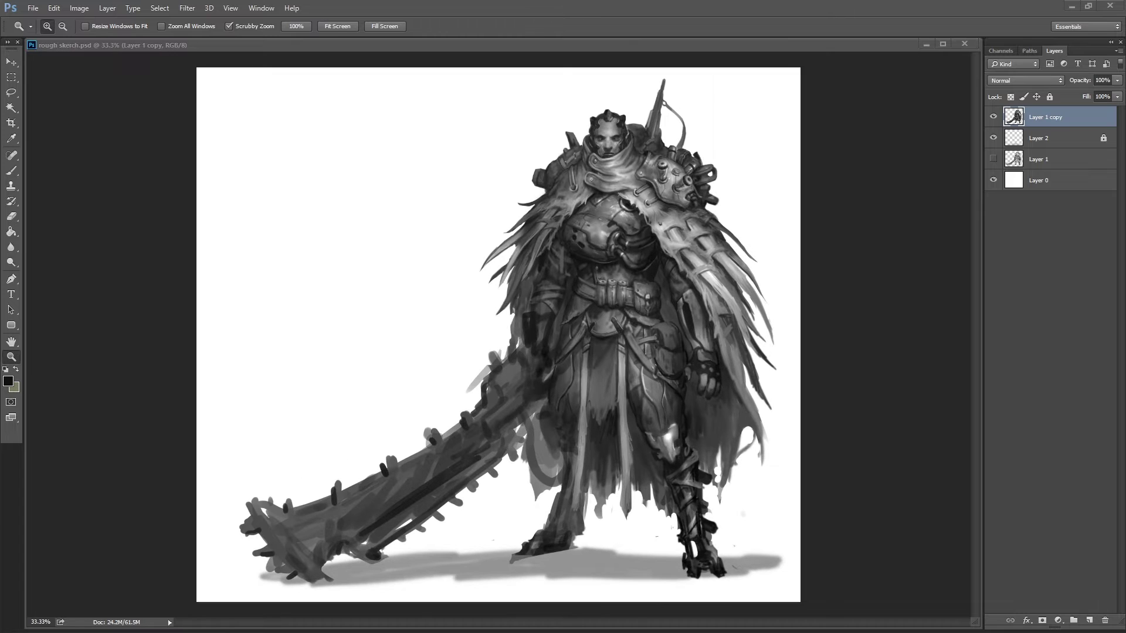
- Enlarge the brush to 25 px and fill in the cloak cloth behind the front calf with a sampled grey
{"action": "left_click_drag", "start_coordinate": [711, 572], "coordinate": [756, 571]}
{"action": "key", "text": "b"}
{"action": "scroll", "coordinate": [645, 504], "scroll_direction": "down", "scroll_amount": 1}
{"action": "left_click", "coordinate": [660, 287], "text": "alt"}
{"action": "key", "text": "bracketright"}
{"action": "key", "text": "bracketright"}
{"action": "key", "text": "bracketright"}
{"action": "key", "text": "bracketright"}
{"action": "key", "text": "bracketright"}
{"action": "key", "text": "bracketright"}
{"action": "left_click_drag", "start_coordinate": [727, 64], "coordinate": [722, 170]}
{"action": "mouse_move", "coordinate": [689, 311]}
{"action": "left_mouse_down"}
{"action": "mouse_move", "coordinate": [733, 205]}
{"action": "mouse_move", "coordinate": [725, 179]}
{"action": "left_mouse_up"}
{"action": "key", "text": "e"}
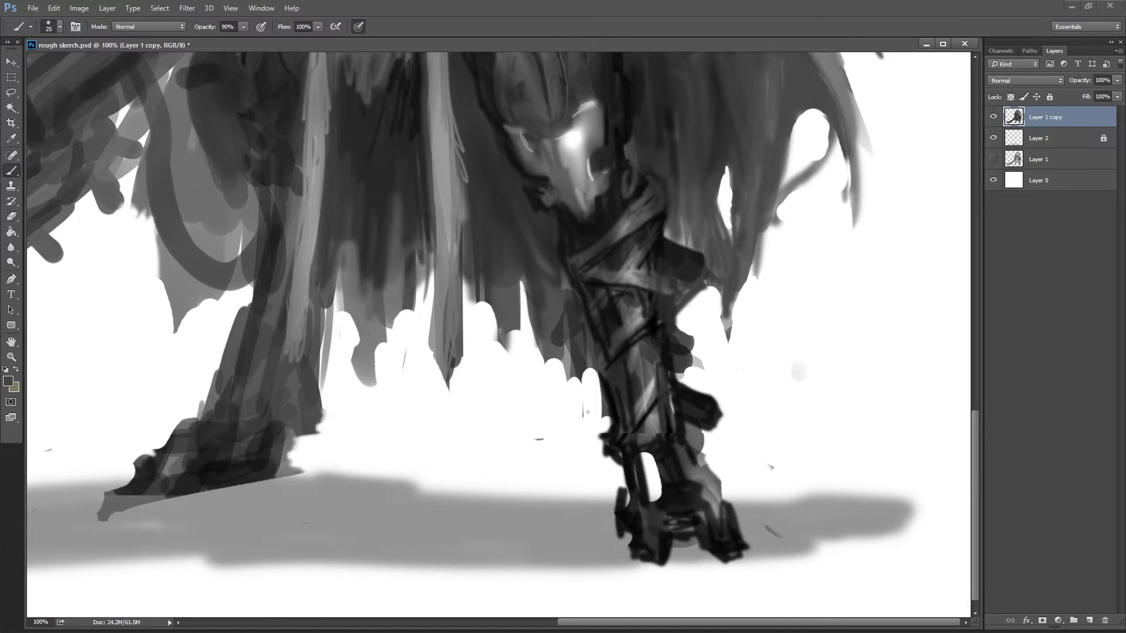
- Paint the torn strands and frayed edge around the cloak's hole at 90% opacity and erase gaps between them
{"action": "key", "text": "b"}
{"action": "left_click_drag", "start_coordinate": [821, 135], "coordinate": [763, 253]}
{"action": "key", "text": "9"}
{"action": "left_click_drag", "start_coordinate": [845, 222], "coordinate": [832, 146]}
{"action": "left_click_drag", "start_coordinate": [868, 99], "coordinate": [853, 176]}
{"action": "mouse_move", "coordinate": [821, 111]}
{"action": "left_mouse_down"}
{"action": "mouse_move", "coordinate": [780, 170]}
{"action": "mouse_move", "coordinate": [768, 264]}
{"action": "left_mouse_up"}
{"action": "key", "text": "e"}
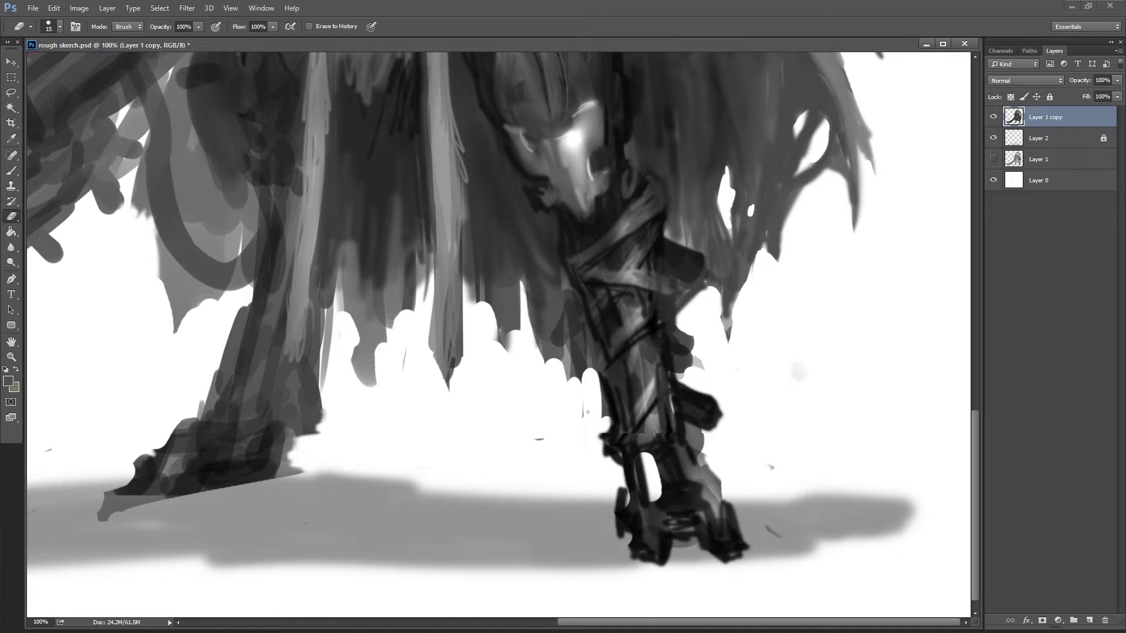
- Set the brush to 30% opacity and shade the lower shin wraps and ankle with sampled greys
{"action": "key", "text": "b"}
{"action": "key", "text": "3"}
{"action": "left_click_drag", "start_coordinate": [622, 435], "coordinate": [663, 376]}
{"action": "left_click_drag", "start_coordinate": [674, 446], "coordinate": [689, 499]}
{"action": "left_click", "coordinate": [651, 431], "text": "alt"}
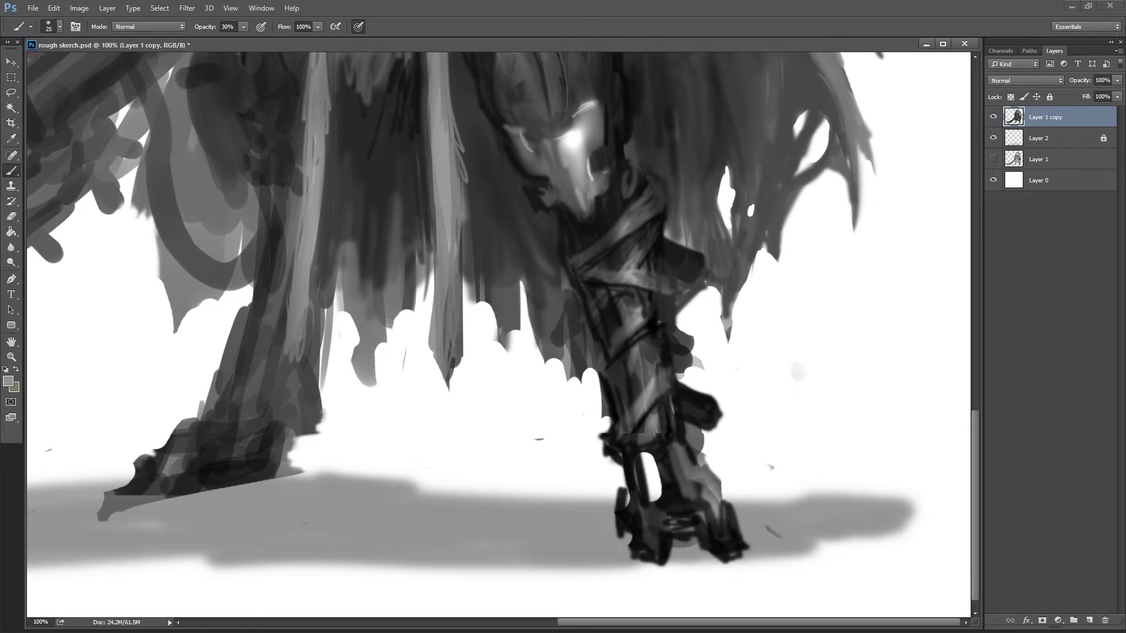
{"action": "left_click_drag", "start_coordinate": [645, 420], "coordinate": [613, 328]}
{"action": "left_click_drag", "start_coordinate": [607, 361], "coordinate": [660, 311]}
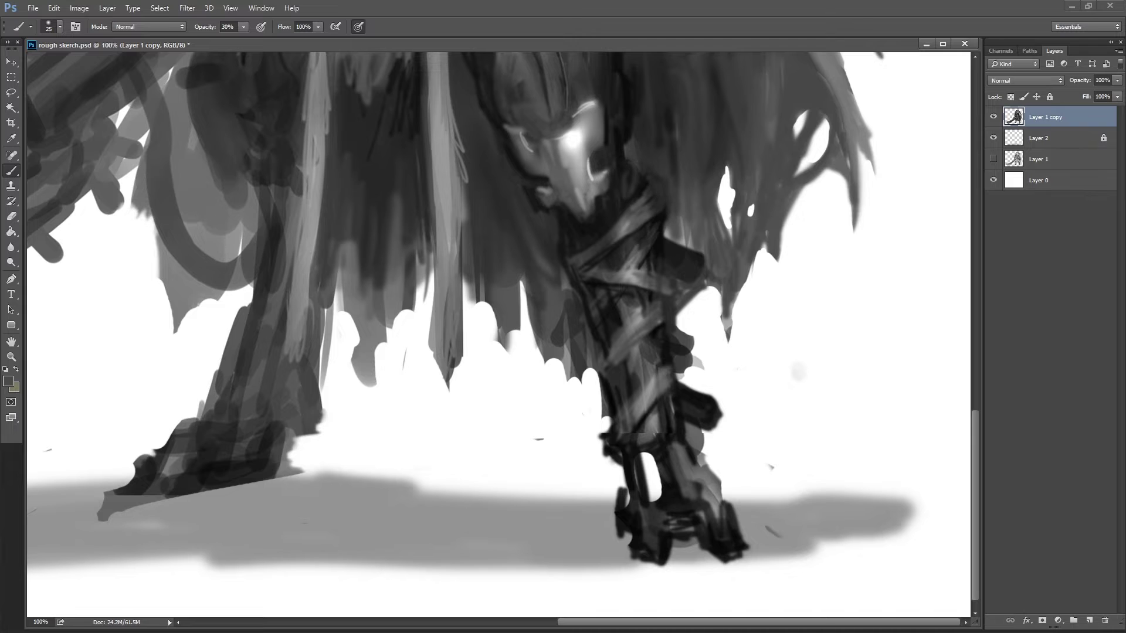
- Blend the upper shin wraps at 30% opacity, refining the ankle and lower calf peg at 60% with sampled greys
{"action": "left_click_drag", "start_coordinate": [663, 275], "coordinate": [634, 316]}
{"action": "left_click", "coordinate": [636, 292], "text": "alt"}
{"action": "left_click_drag", "start_coordinate": [645, 229], "coordinate": [586, 246]}
{"action": "left_click", "coordinate": [633, 294], "text": "alt"}
{"action": "left_click_drag", "start_coordinate": [622, 291], "coordinate": [589, 334]}
{"action": "left_click", "coordinate": [598, 316], "text": "alt"}
{"action": "mouse_move", "coordinate": [654, 364]}
{"action": "left_mouse_down"}
{"action": "mouse_move", "coordinate": [649, 445]}
{"action": "mouse_move", "coordinate": [678, 498]}
{"action": "mouse_move", "coordinate": [686, 451]}
{"action": "left_mouse_up"}
{"action": "left_click", "coordinate": [648, 443], "text": "alt"}
{"action": "key", "text": "6"}
{"action": "left_click", "coordinate": [666, 423], "text": "alt"}
{"action": "left_click", "coordinate": [662, 432], "text": "alt"}
{"action": "left_click", "coordinate": [692, 402], "text": "alt"}
{"action": "key", "text": "0"}
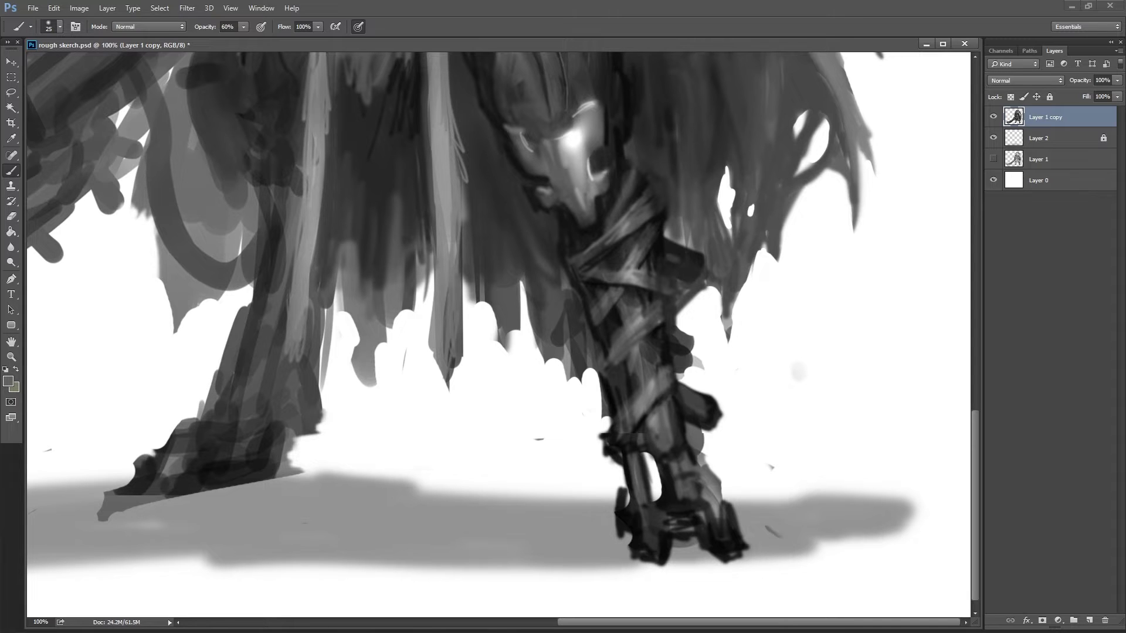
- Outline the shin wraps with thin dark lines using a 9 px brush at 100% opacity
{"action": "left_click", "coordinate": [674, 258], "text": "alt"}
{"action": "left_click_drag", "start_coordinate": [615, 365], "coordinate": [657, 322]}
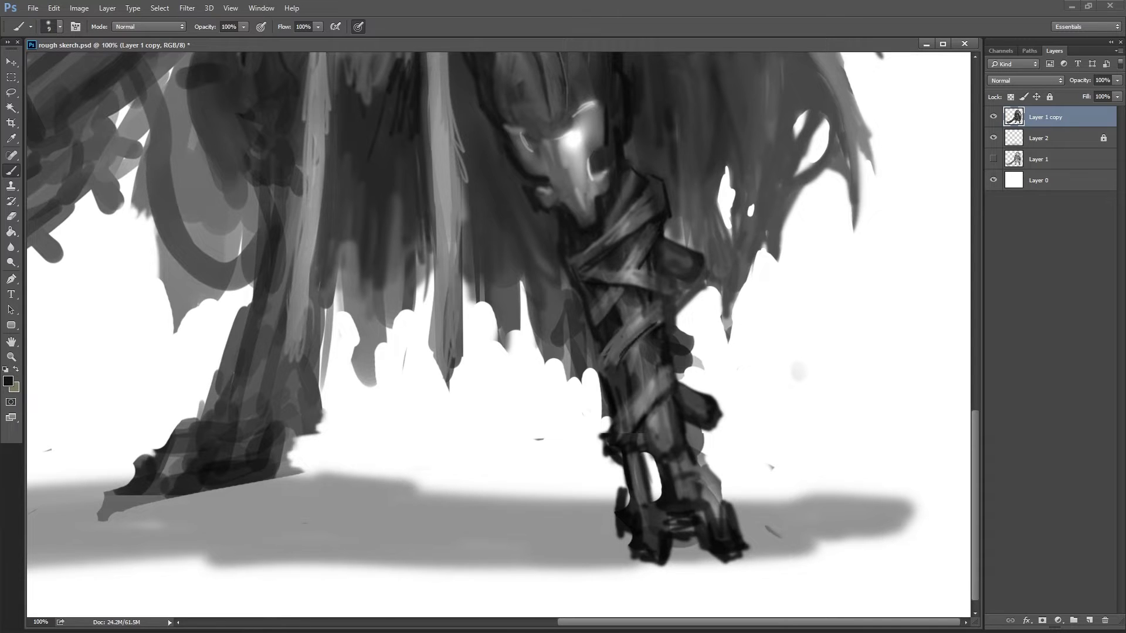
{"action": "left_click_drag", "start_coordinate": [623, 412], "coordinate": [660, 370]}
{"action": "left_click", "coordinate": [648, 352], "text": "alt"}
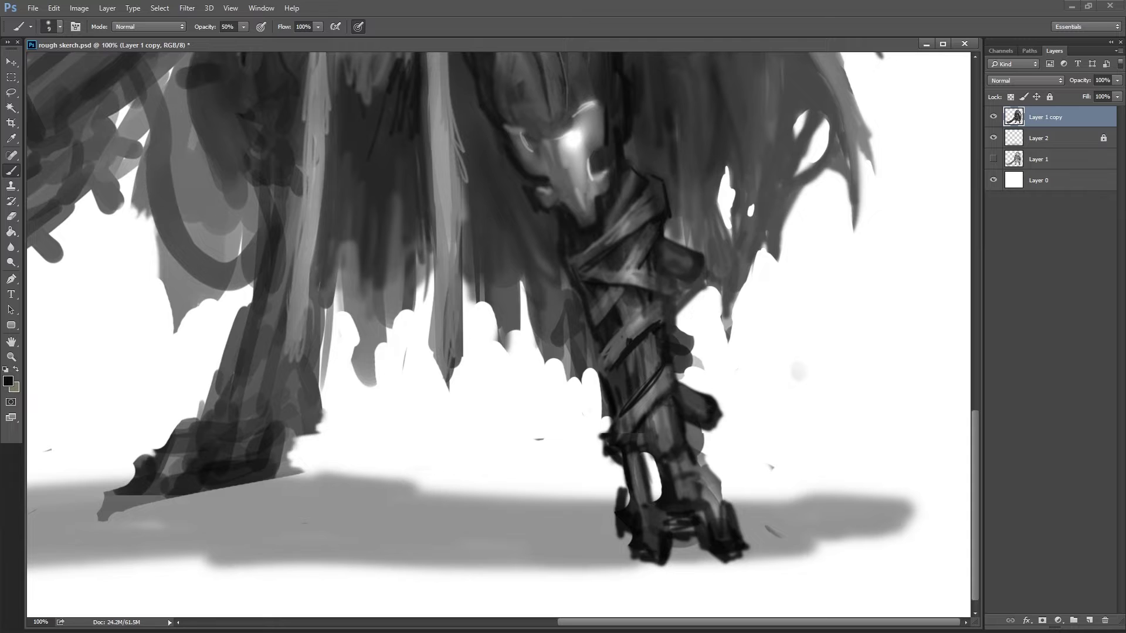
{"action": "left_click", "coordinate": [633, 302], "text": "alt"}
- Enlarge the brush to 25 px, define the toes and ankle plates, and erase the rough edge along the shin
{"action": "key", "text": "bracketright"}
{"action": "key", "text": "bracketright"}
{"action": "key", "text": "bracketright"}
{"action": "key", "text": "bracketright"}
{"action": "left_click", "coordinate": [687, 535], "text": "alt"}
{"action": "left_click_drag", "start_coordinate": [724, 508], "coordinate": [683, 524]}
{"action": "mouse_move", "coordinate": [684, 487]}
{"action": "left_mouse_down"}
{"action": "mouse_move", "coordinate": [667, 545]}
{"action": "mouse_move", "coordinate": [645, 554]}
{"action": "mouse_move", "coordinate": [715, 457]}
{"action": "mouse_move", "coordinate": [695, 346]}
{"action": "left_mouse_up"}
{"action": "key", "text": "e"}
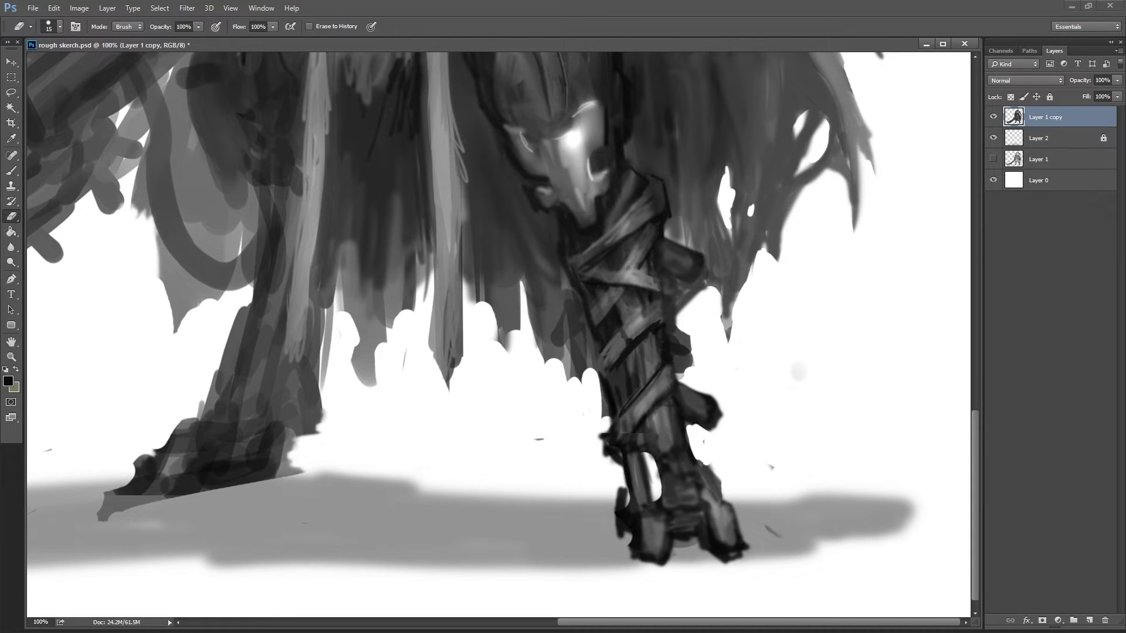
{"action": "key", "text": "b"}
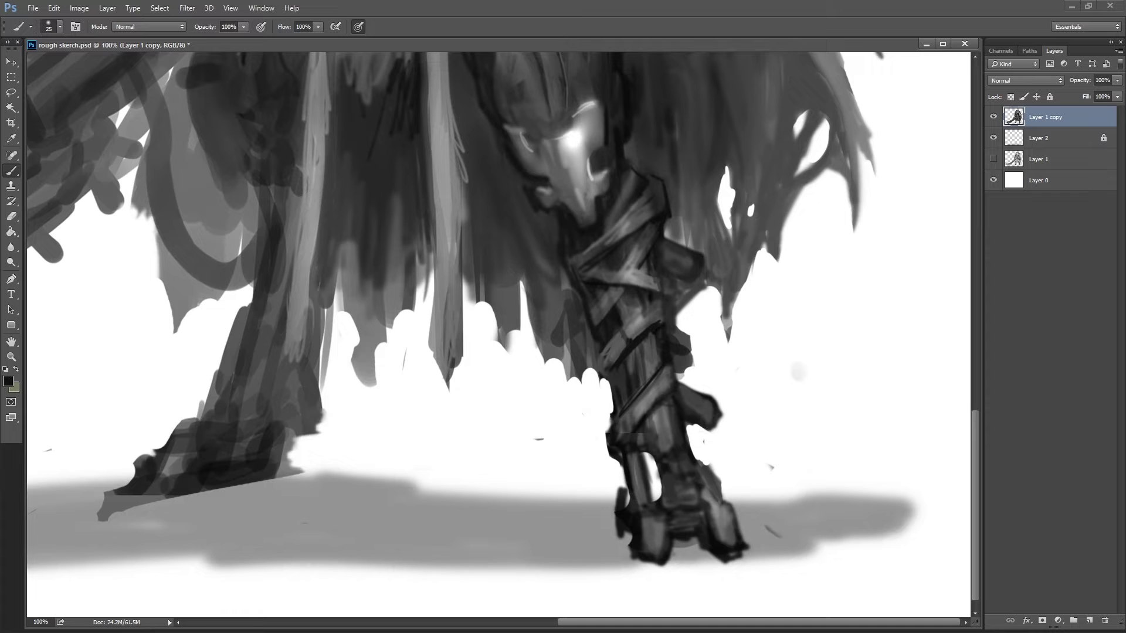
- Strengthen the dark contours of the calf pegs and clean up the rough edge of the weapon-side leg
{"action": "left_click", "coordinate": [645, 302], "text": "alt"}
{"action": "left_click_drag", "start_coordinate": [663, 238], "coordinate": [662, 276]}
{"action": "left_click_drag", "start_coordinate": [685, 399], "coordinate": [692, 433]}
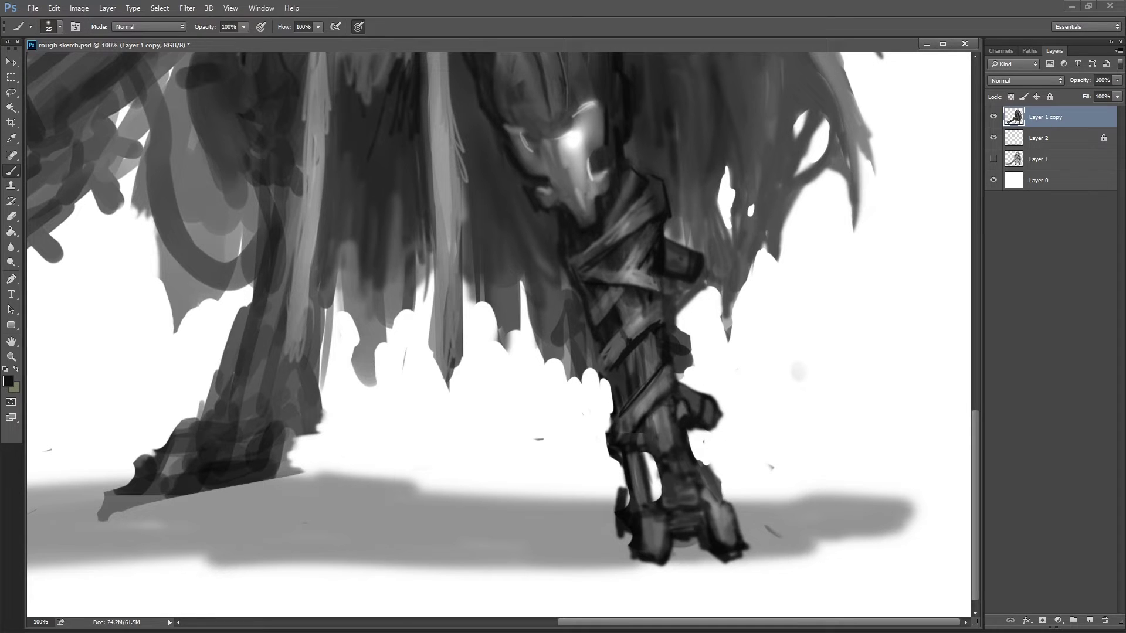
{"action": "key", "text": "e"}
{"action": "left_click_drag", "start_coordinate": [323, 436], "coordinate": [311, 372]}
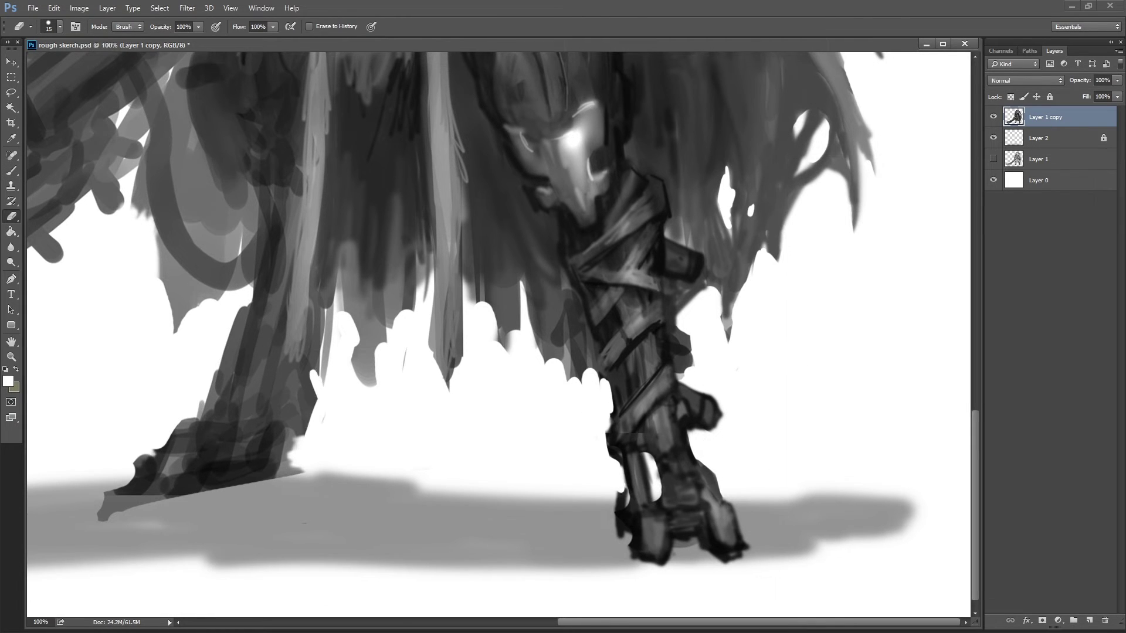
- Draw a thin curved cable from the front shin down to the foot and refine the toe tips
{"action": "key", "text": "b"}
{"action": "left_click_drag", "start_coordinate": [623, 392], "coordinate": [624, 517]}
{"action": "left_click", "coordinate": [740, 551], "text": "alt"}
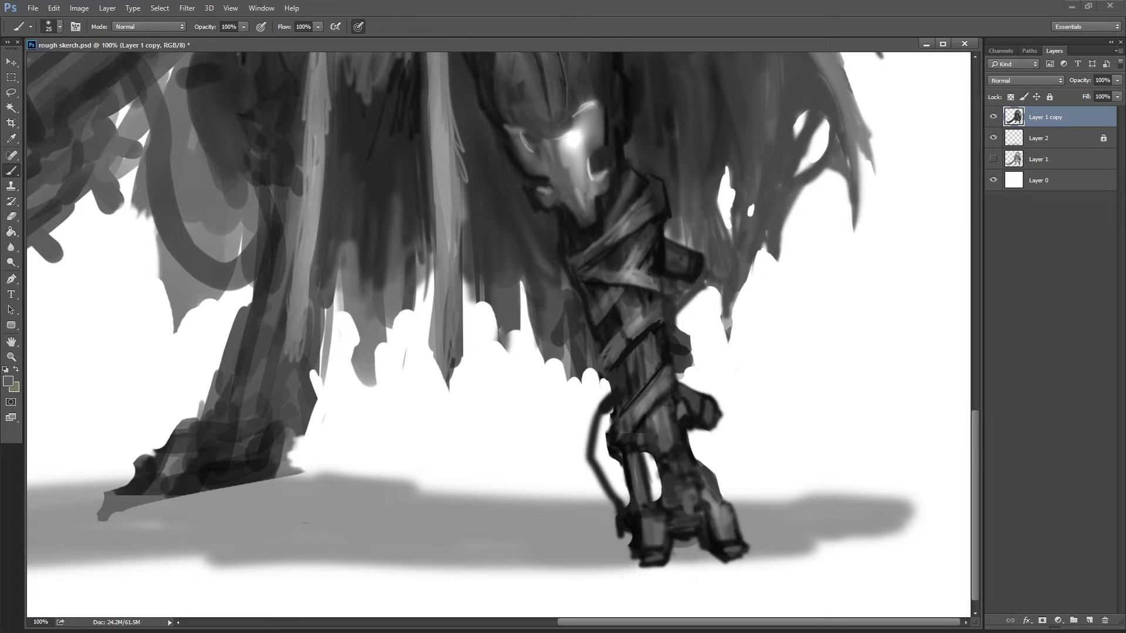
- Dodge highlights on the toes, ankle, lower wraps and calf pegs at 100% exposure
{"action": "key", "text": "o"}
{"action": "left_click_drag", "start_coordinate": [733, 546], "coordinate": [645, 352]}
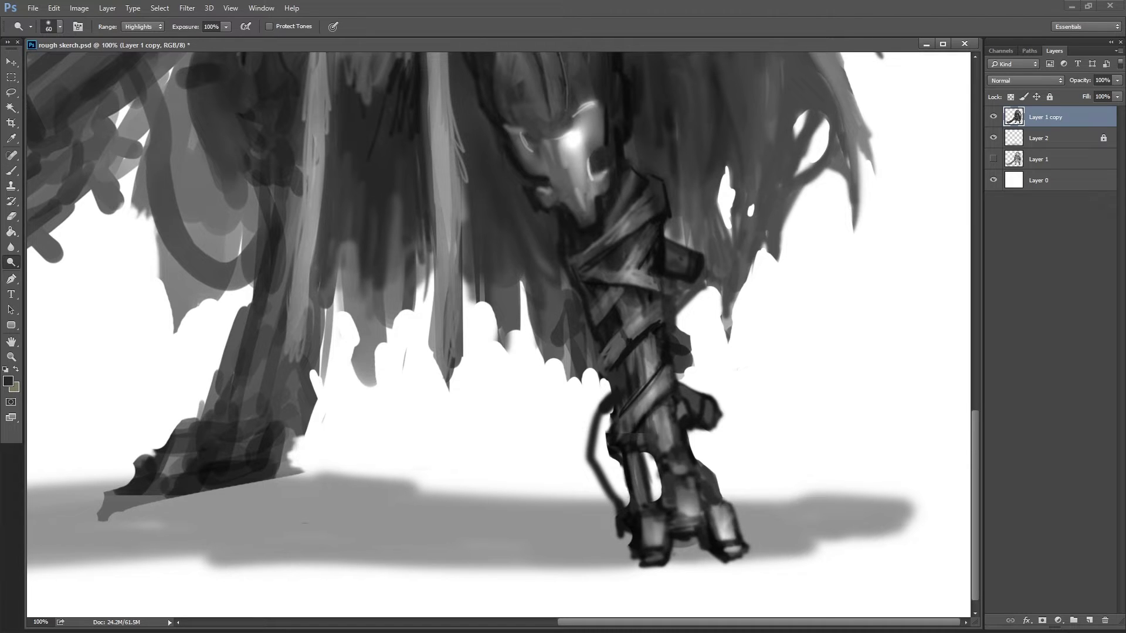
{"action": "left_click_drag", "start_coordinate": [663, 405], "coordinate": [636, 493]}
{"action": "scroll", "coordinate": [645, 469], "scroll_direction": "up", "scroll_amount": 1}
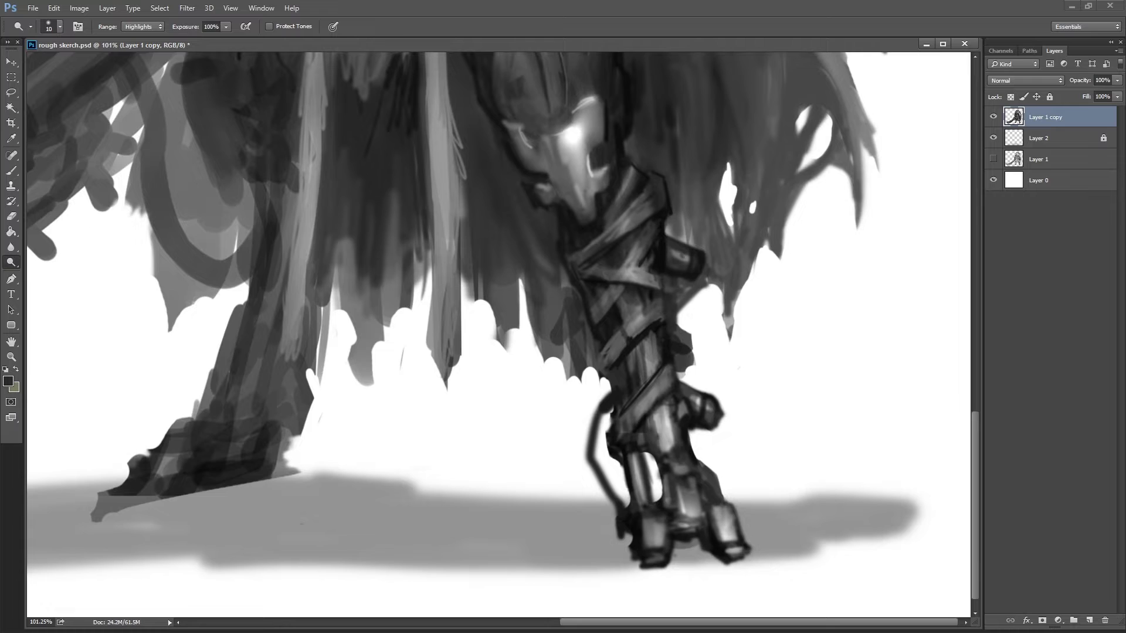
{"action": "key", "text": "z"}
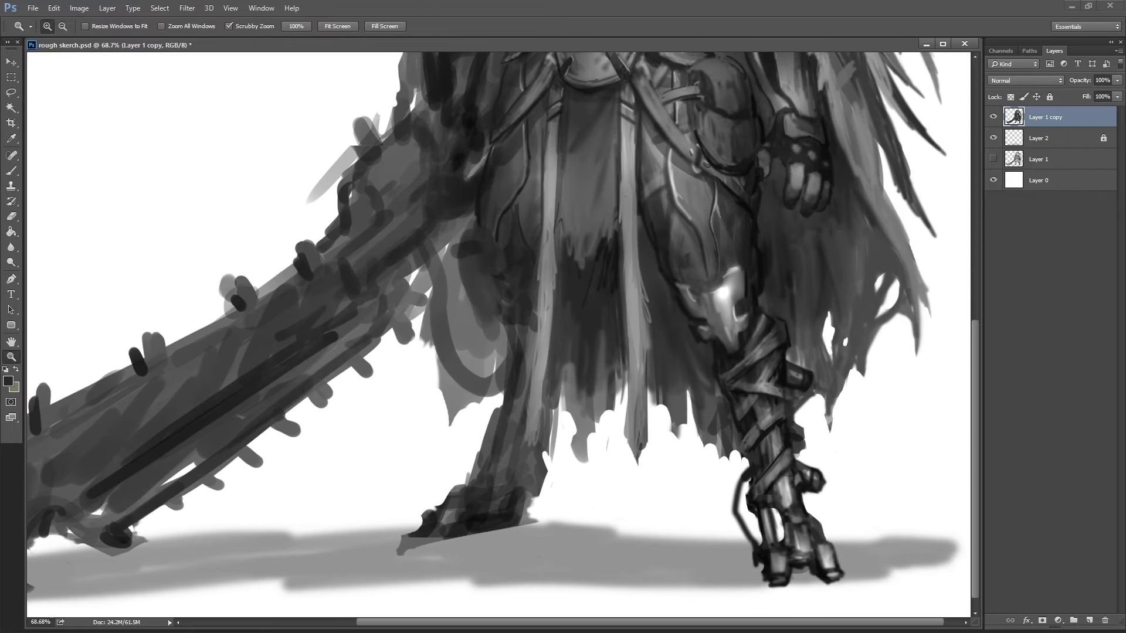
- Detail the hip pouch, its buckle and strap, and the upper thigh edge at 100% opacity, and save the painting
{"action": "left_click_drag", "start_coordinate": [734, 235], "coordinate": [786, 234]}
{"action": "key", "text": "b"}
{"action": "left_click_drag", "start_coordinate": [645, 211], "coordinate": [638, 86]}
{"action": "mouse_move", "coordinate": [613, 149]}
{"action": "left_mouse_down"}
{"action": "mouse_move", "coordinate": [666, 79]}
{"action": "mouse_move", "coordinate": [701, 138]}
{"action": "mouse_move", "coordinate": [727, 154]}
{"action": "left_mouse_up"}
{"action": "key", "text": "bracketright"}
{"action": "left_click_drag", "start_coordinate": [730, 74], "coordinate": [731, 102]}
{"action": "left_click", "coordinate": [704, 108], "text": "alt"}
{"action": "left_click_drag", "start_coordinate": [681, 69], "coordinate": [680, 108]}
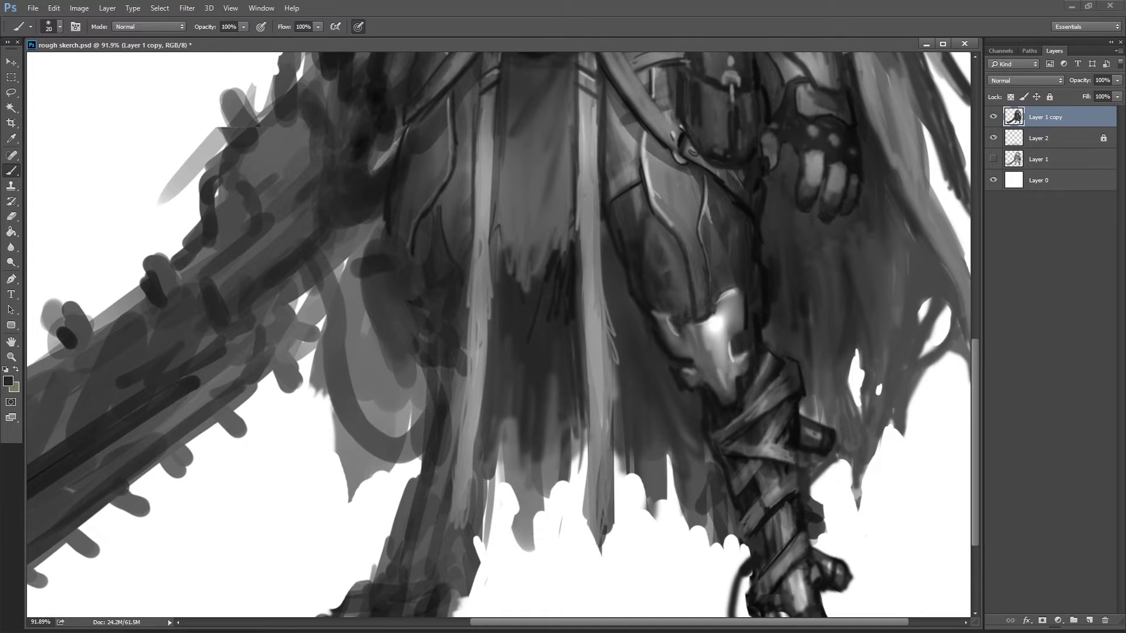
{"action": "key", "text": "z"}
{"action": "key", "text": "ctrl+0"}
{"action": "key", "text": "ctrl+s"}
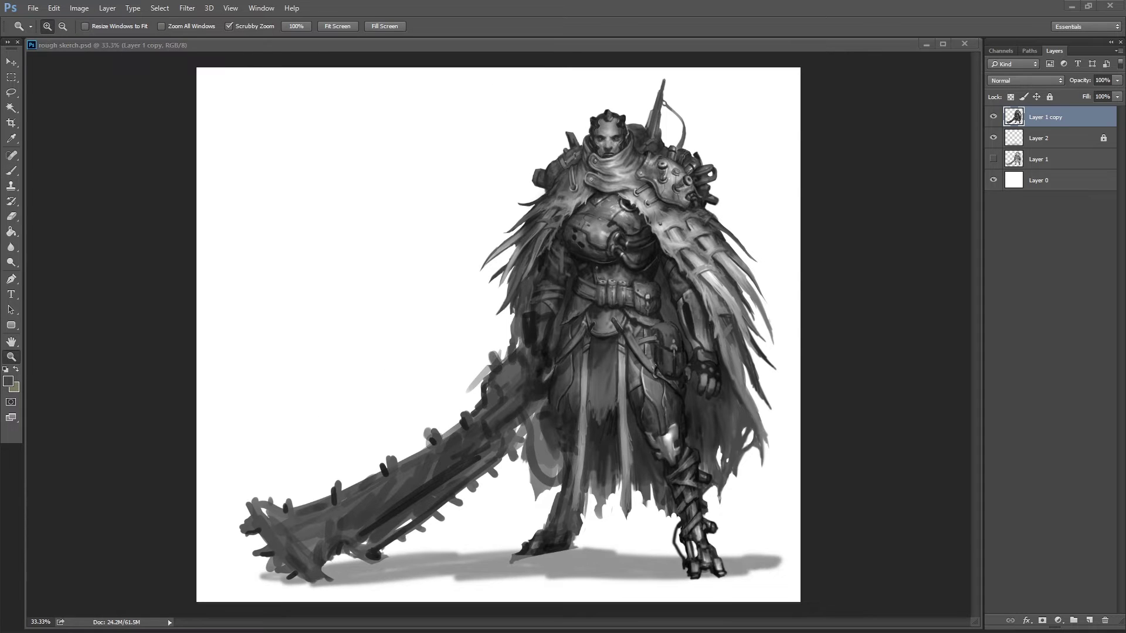
- Shade the cloth beside the thigh and paint soft vertical folds on the central loincloth, starting at 30% opacity
{"action": "left_click_drag", "start_coordinate": [586, 422], "coordinate": [624, 422]}
{"action": "key", "text": "b"}
{"action": "left_click_drag", "start_coordinate": [583, 332], "coordinate": [563, 375]}
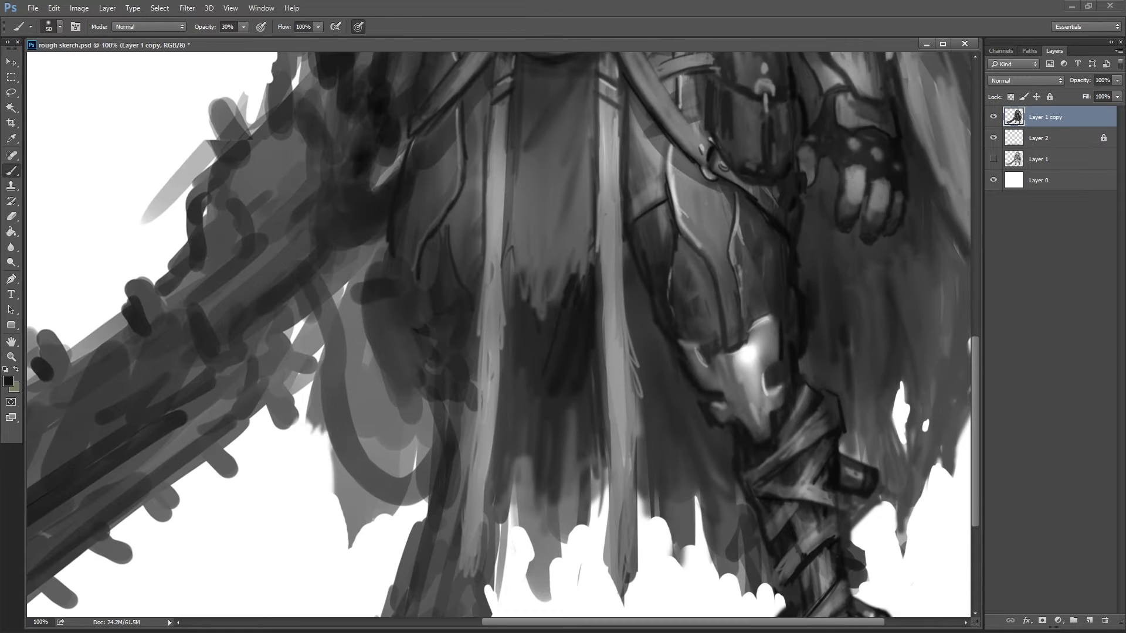
{"action": "left_click_drag", "start_coordinate": [645, 250], "coordinate": [651, 378]}
{"action": "left_click", "coordinate": [650, 234], "text": "alt"}
{"action": "left_click_drag", "start_coordinate": [551, 129], "coordinate": [548, 261]}
{"action": "left_click_drag", "start_coordinate": [516, 123], "coordinate": [519, 276]}
{"action": "left_click_drag", "start_coordinate": [571, 191], "coordinate": [572, 296]}
{"action": "left_click_drag", "start_coordinate": [536, 149], "coordinate": [537, 291]}
{"action": "mouse_move", "coordinate": [557, 97]}
{"action": "left_mouse_down"}
{"action": "mouse_move", "coordinate": [557, 264]}
{"action": "mouse_move", "coordinate": [537, 229]}
{"action": "mouse_move", "coordinate": [525, 299]}
{"action": "left_mouse_up"}
{"action": "left_click", "coordinate": [546, 305], "text": "alt"}
{"action": "left_click", "coordinate": [558, 283], "text": "alt"}
{"action": "left_click_drag", "start_coordinate": [525, 249], "coordinate": [531, 302]}
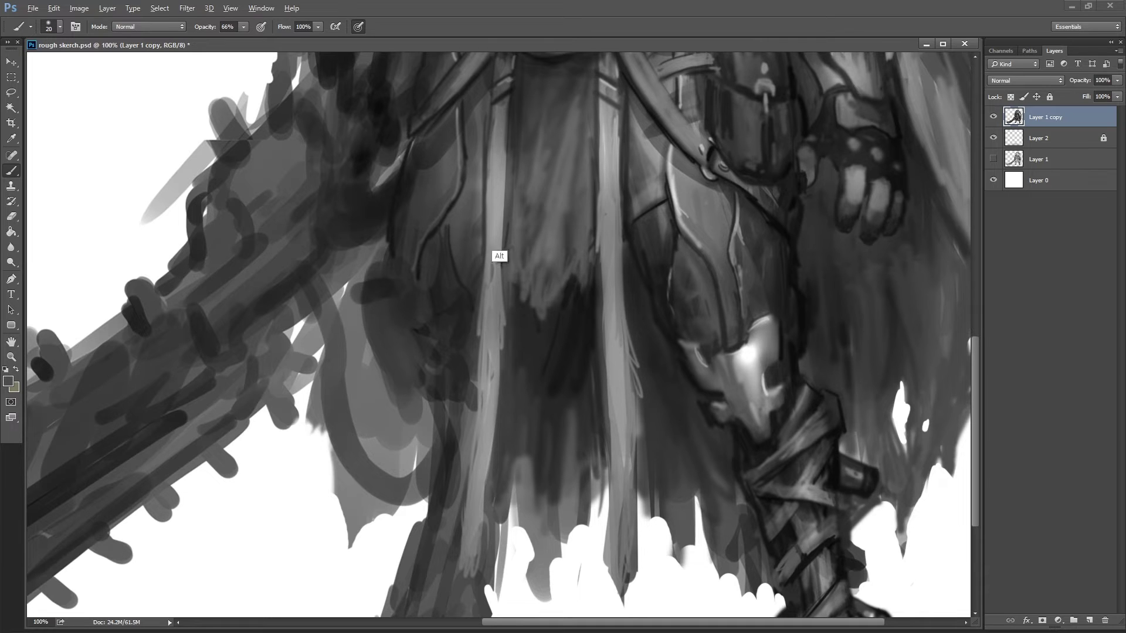
- Brush light and dark fabric texture along the loincloth's two long side strips using sampled greys
{"action": "left_click", "coordinate": [498, 251], "text": "alt"}
{"action": "left_click_drag", "start_coordinate": [496, 234], "coordinate": [499, 323]}
{"action": "left_click_drag", "start_coordinate": [638, 341], "coordinate": [638, 425]}
{"action": "mouse_move", "coordinate": [623, 247]}
{"action": "left_mouse_down"}
{"action": "mouse_move", "coordinate": [638, 464]}
{"action": "mouse_move", "coordinate": [607, 363]}
{"action": "left_mouse_up"}
{"action": "left_click", "coordinate": [592, 354], "text": "alt"}
{"action": "left_click_drag", "start_coordinate": [504, 351], "coordinate": [478, 583]}
- Shrink the brush to 8 px at 100% opacity and fray the lower end of the strip nearest the front leg
{"action": "key", "text": "0"}
{"action": "key", "text": "bracketleft"}
{"action": "key", "text": "bracketleft"}
{"action": "key", "text": "bracketleft"}
{"action": "left_click_drag", "start_coordinate": [635, 540], "coordinate": [635, 578]}
{"action": "left_click_drag", "start_coordinate": [607, 520], "coordinate": [613, 583]}
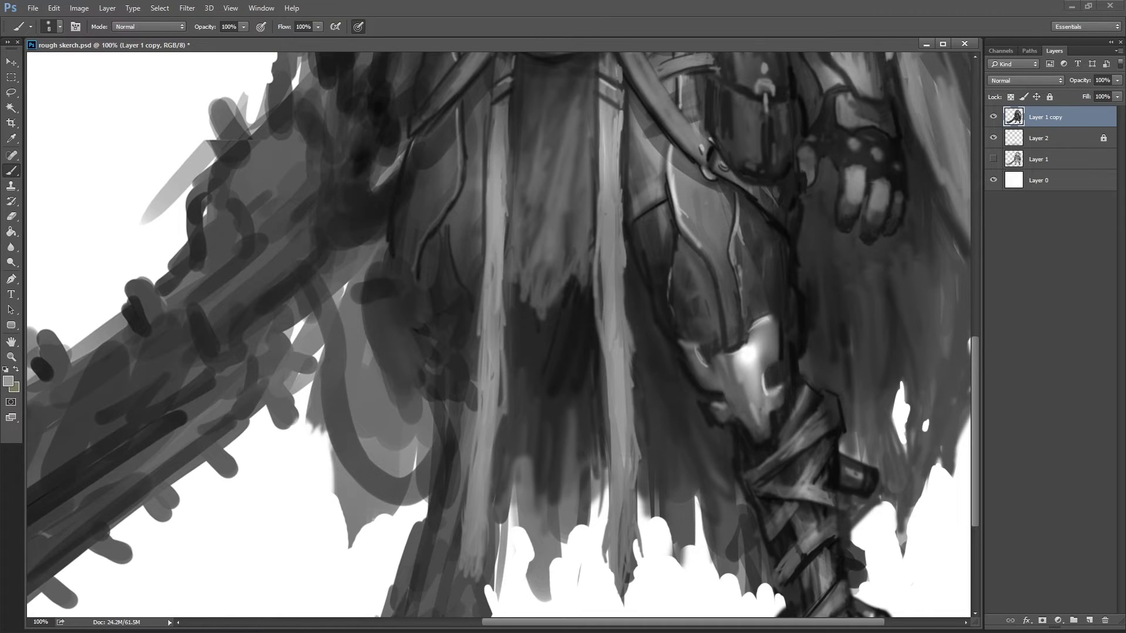
- Darken the knee guard and thigh armour with a 100 px black brush at 30% opacity
{"action": "key", "text": "d"}
{"action": "key", "text": "3"}
{"action": "left_click_drag", "start_coordinate": [786, 411], "coordinate": [656, 188]}
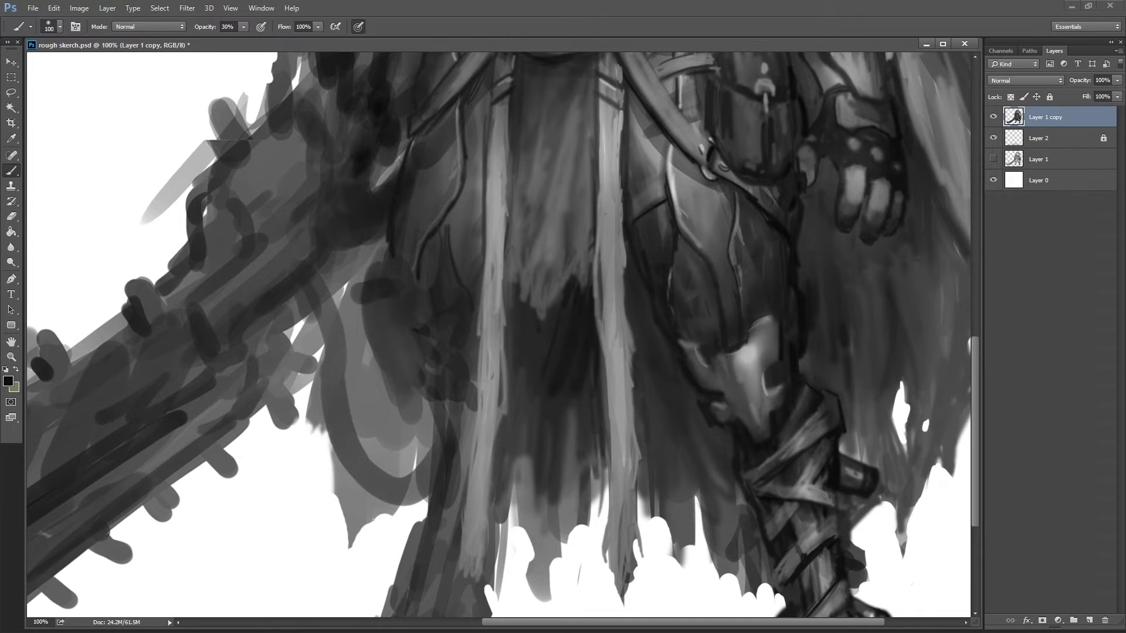
- Deepen the shadows across the front thigh armour with broad black strokes at 30% opacity
{"action": "left_click_drag", "start_coordinate": [728, 316], "coordinate": [651, 135]}
{"action": "left_click_drag", "start_coordinate": [692, 275], "coordinate": [657, 364]}
{"action": "left_click_drag", "start_coordinate": [645, 112], "coordinate": [686, 241]}
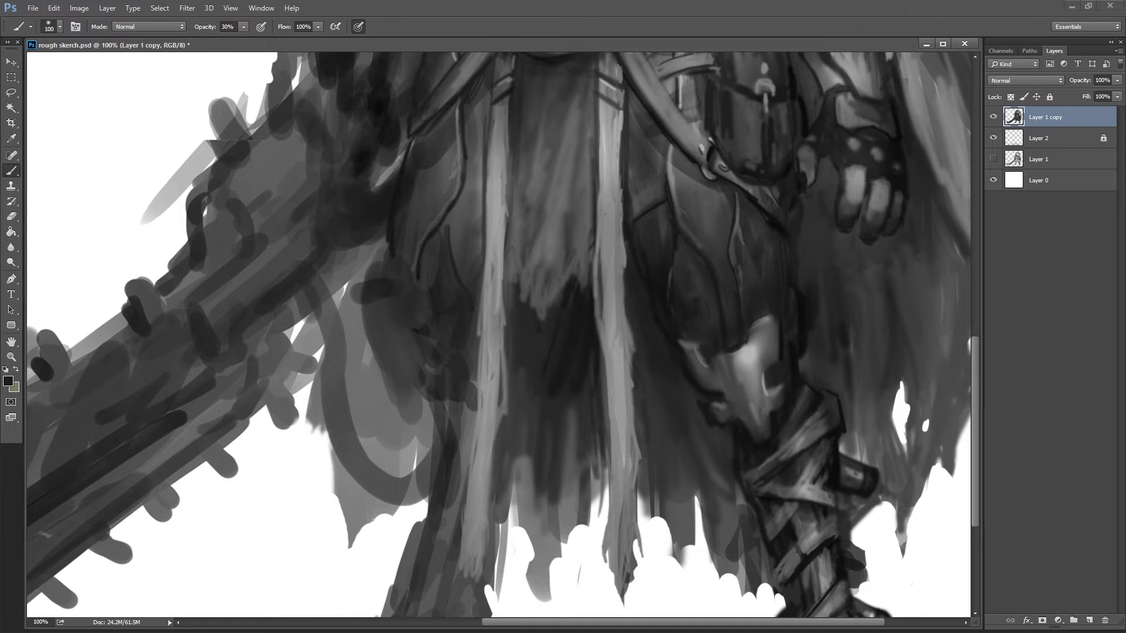
- Dodge the highlights on the armour plates of both thighs with a 100 px brush at 100% exposure
{"action": "key", "text": "o"}
{"action": "left_click_drag", "start_coordinate": [756, 311], "coordinate": [675, 146]}
{"action": "left_click_drag", "start_coordinate": [716, 311], "coordinate": [657, 223]}
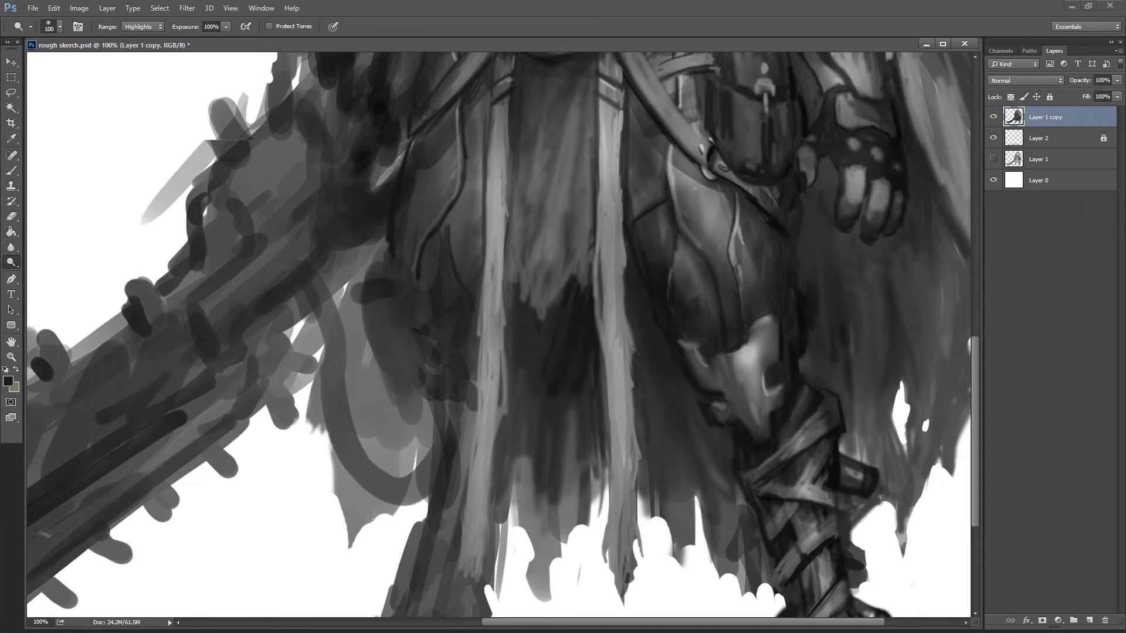
{"action": "left_click_drag", "start_coordinate": [680, 170], "coordinate": [637, 97]}
{"action": "left_click_drag", "start_coordinate": [455, 99], "coordinate": [449, 329]}
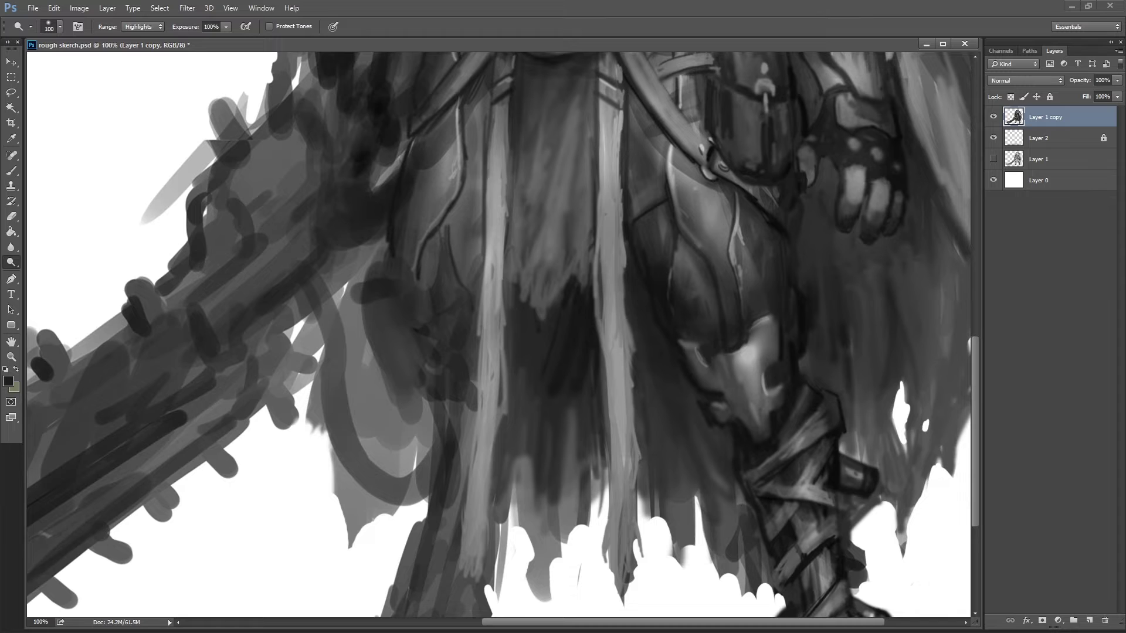
- Lasso the front knee guard and copy it to the sword-side knee on its own layer
{"action": "key", "text": "b"}
{"action": "left_click", "coordinate": [406, 340], "text": "alt"}
{"action": "key", "text": "l"}
{"action": "left_click_drag", "start_coordinate": [754, 449], "coordinate": [753, 452]}
{"action": "mouse_move", "coordinate": [771, 307]}
{"action": "left_mouse_down"}
{"action": "mouse_move", "coordinate": [737, 346]}
{"action": "mouse_move", "coordinate": [395, 352]}
{"action": "mouse_move", "coordinate": [407, 370]}
{"action": "mouse_move", "coordinate": [422, 354]}
{"action": "mouse_move", "coordinate": [413, 346]}
{"action": "left_mouse_up"}
{"action": "key", "text": "ctrl+j"}
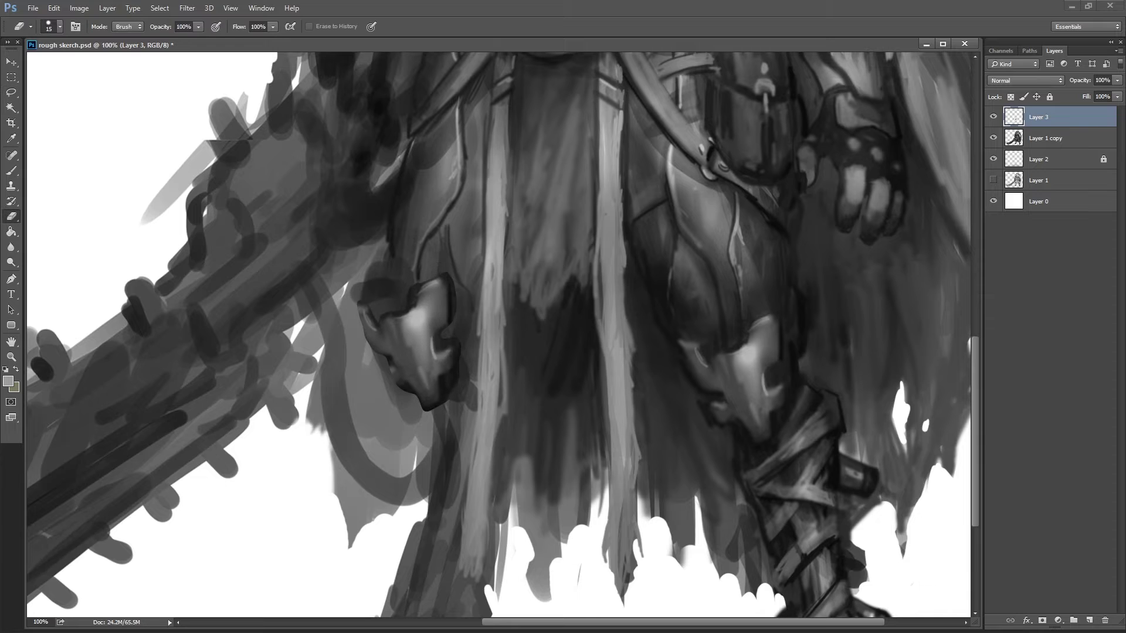
- Scale the copied knee guard down to fit the sword-side knee and erase its dark surrounding edges
{"action": "key", "text": "ctrl+t"}
{"action": "left_click_drag", "start_coordinate": [465, 264], "coordinate": [452, 283]}
{"action": "key", "text": "Return"}
{"action": "key", "text": "e"}
{"action": "left_click_drag", "start_coordinate": [381, 305], "coordinate": [434, 294]}
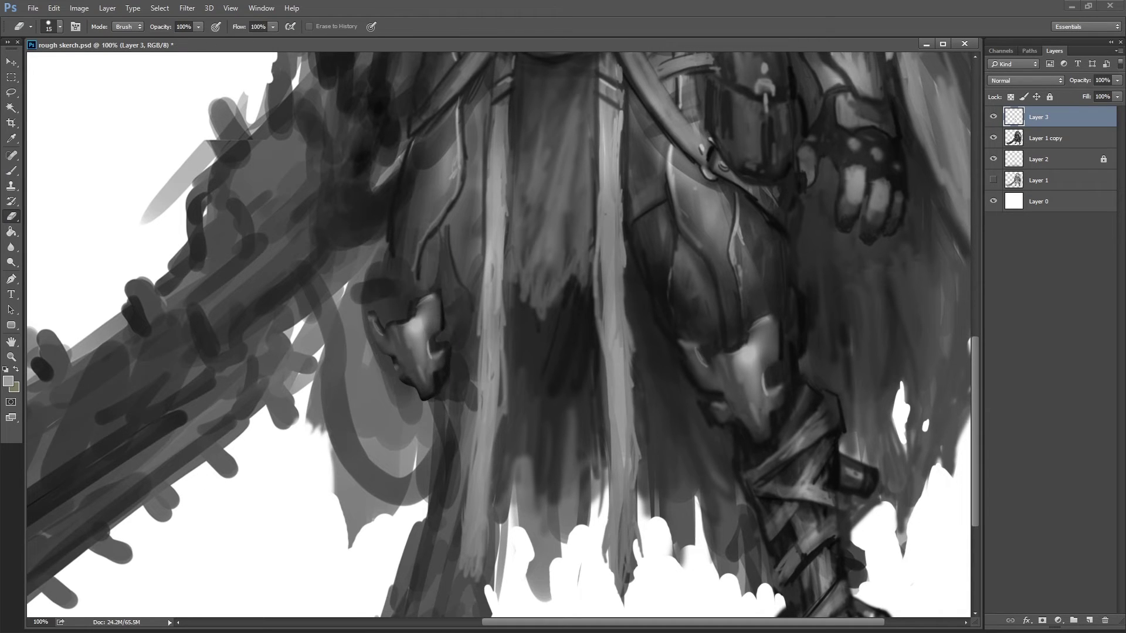
- Refine the outline of the sword-side thigh armour and repaint the light strap end beside the hip
{"action": "key", "text": "b"}
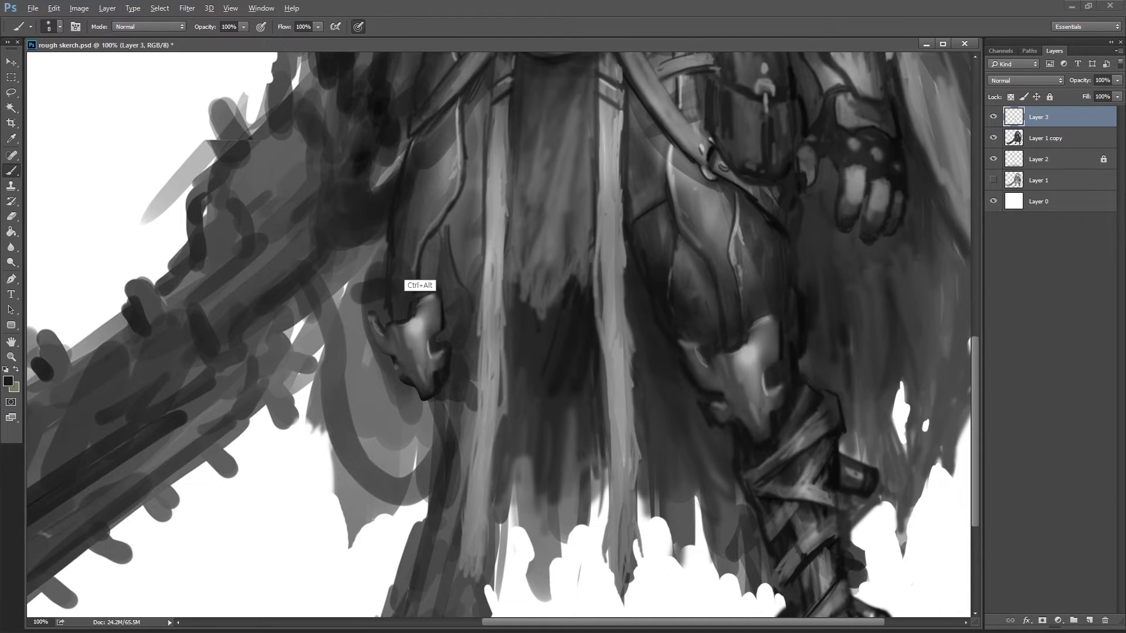
{"action": "left_click", "coordinate": [449, 208], "text": "alt"}
{"action": "left_click_drag", "start_coordinate": [496, 82], "coordinate": [478, 143]}
{"action": "left_click", "coordinate": [410, 129], "text": "alt"}
{"action": "mouse_move", "coordinate": [464, 88]}
{"action": "left_mouse_down"}
{"action": "mouse_move", "coordinate": [385, 214]}
{"action": "mouse_move", "coordinate": [381, 153]}
{"action": "left_mouse_up"}
{"action": "key", "text": "bracketright"}
{"action": "key", "text": "bracketright"}
{"action": "key", "text": "9"}
{"action": "left_click_drag", "start_coordinate": [378, 193], "coordinate": [389, 165]}
{"action": "left_click", "coordinate": [387, 176], "text": "alt"}
{"action": "left_click_drag", "start_coordinate": [450, 120], "coordinate": [415, 185]}
- Brush vertical fabric strokes over the central loincloth using a larger brush and sampled greys
{"action": "key", "text": "7"}
{"action": "key", "text": "7"}
{"action": "left_click", "coordinate": [537, 271], "text": "alt"}
{"action": "key", "text": "bracketright"}
{"action": "key", "text": "bracketright"}
{"action": "key", "text": "3"}
{"action": "left_click_drag", "start_coordinate": [591, 234], "coordinate": [563, 82]}
{"action": "left_click", "coordinate": [516, 176], "text": "alt"}
{"action": "left_click_drag", "start_coordinate": [510, 123], "coordinate": [519, 264]}
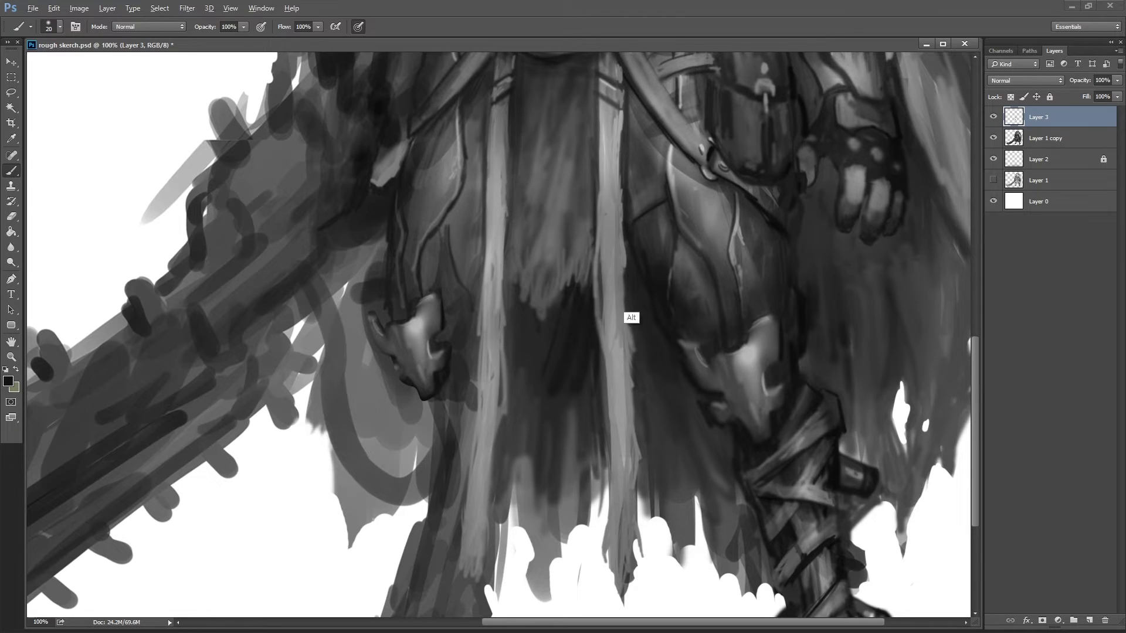
- Block in the shin and cloth wraps of the sword-side leg below the copied knee guard
{"action": "mouse_move", "coordinate": [469, 344]}
{"action": "left_mouse_down"}
{"action": "mouse_move", "coordinate": [446, 428]}
{"action": "mouse_move", "coordinate": [452, 466]}
{"action": "left_mouse_up"}
{"action": "mouse_move", "coordinate": [455, 509]}
{"action": "left_mouse_down"}
{"action": "mouse_move", "coordinate": [423, 598]}
{"action": "mouse_move", "coordinate": [405, 593]}
{"action": "left_mouse_up"}
{"action": "left_click_drag", "start_coordinate": [419, 316], "coordinate": [414, 360]}
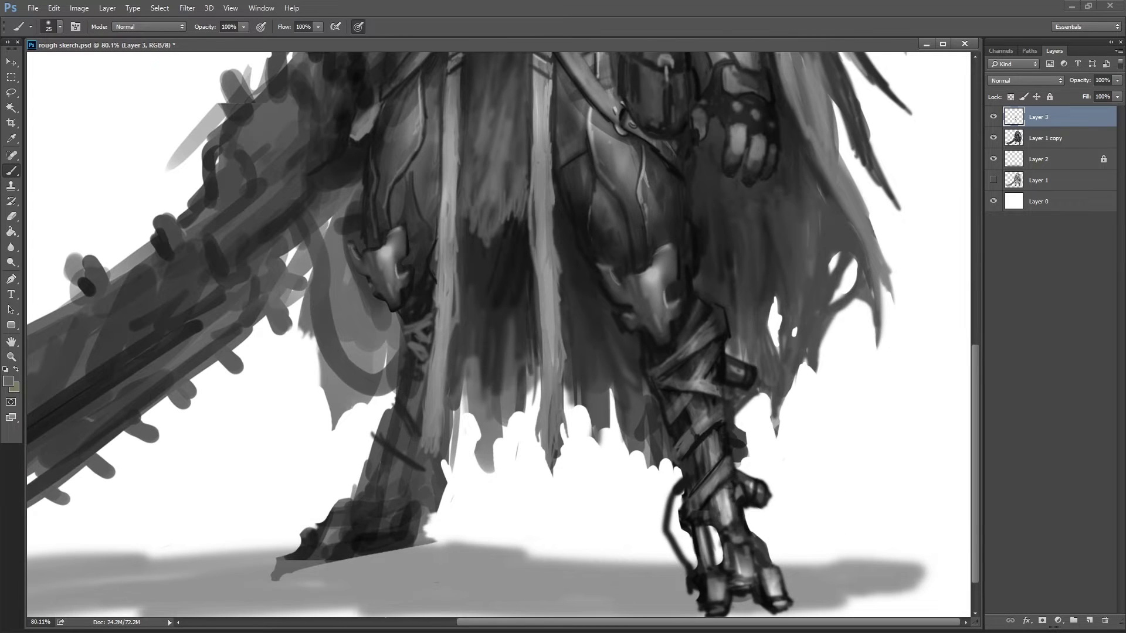
{"action": "left_click_drag", "start_coordinate": [433, 290], "coordinate": [431, 311]}
{"action": "left_click", "coordinate": [461, 311], "text": "alt"}
{"action": "left_click_drag", "start_coordinate": [463, 293], "coordinate": [452, 375]}
{"action": "left_click_drag", "start_coordinate": [405, 332], "coordinate": [390, 364]}
- Repaint the loincloth strip hanging over the sword-side leg and darken the calf behind it with sampled greys
{"action": "left_click_drag", "start_coordinate": [463, 346], "coordinate": [448, 376]}
{"action": "left_click_drag", "start_coordinate": [466, 314], "coordinate": [419, 460]}
{"action": "left_click", "coordinate": [428, 352], "text": "alt"}
{"action": "left_click_drag", "start_coordinate": [451, 165], "coordinate": [439, 313]}
{"action": "left_click_drag", "start_coordinate": [463, 240], "coordinate": [457, 302]}
{"action": "left_click", "coordinate": [440, 387], "text": "alt"}
{"action": "left_click", "coordinate": [463, 369], "text": "alt"}
{"action": "mouse_move", "coordinate": [460, 361]}
{"action": "left_mouse_down"}
{"action": "mouse_move", "coordinate": [490, 385]}
{"action": "mouse_move", "coordinate": [457, 393]}
{"action": "left_mouse_up"}
{"action": "mouse_move", "coordinate": [451, 378]}
{"action": "left_mouse_down"}
{"action": "mouse_move", "coordinate": [443, 434]}
{"action": "mouse_move", "coordinate": [407, 505]}
{"action": "left_mouse_up"}
- Merge the knee guard layer down and erase around the sword-side shin and foot to clean up their silhouette
{"action": "key", "text": "e"}
{"action": "key", "text": "ctrl+e"}
{"action": "mouse_move", "coordinate": [454, 407]}
{"action": "left_mouse_down"}
{"action": "mouse_move", "coordinate": [478, 469]}
{"action": "mouse_move", "coordinate": [369, 552]}
{"action": "mouse_move", "coordinate": [279, 570]}
{"action": "left_mouse_up"}
{"action": "key", "text": "b"}
{"action": "left_click_drag", "start_coordinate": [419, 515], "coordinate": [396, 543]}
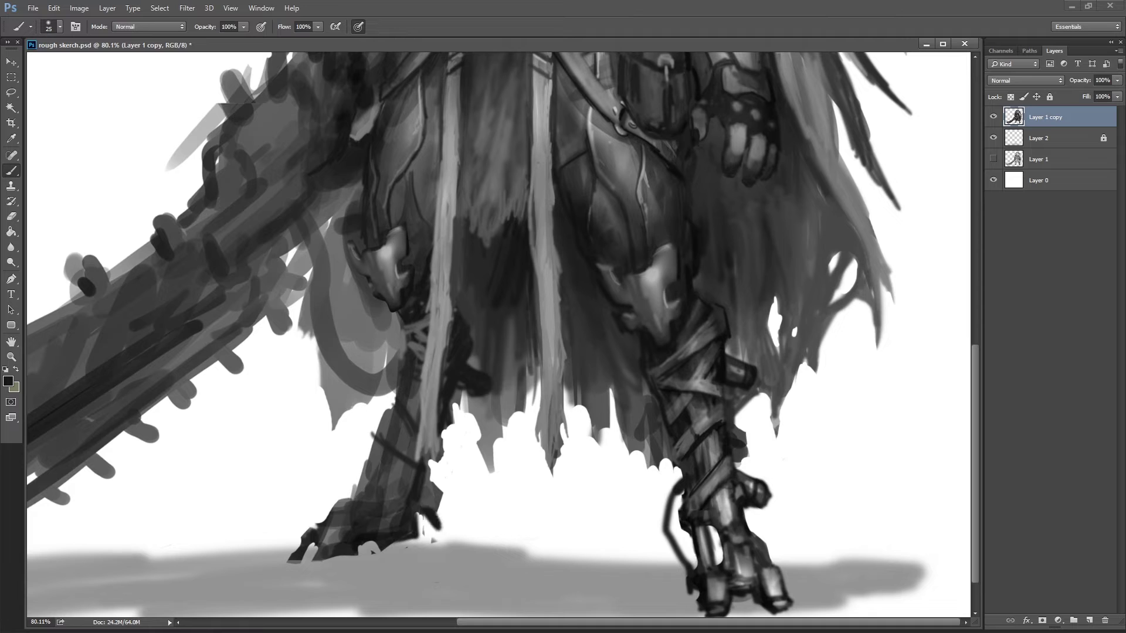
- Paint dark mechanical pistons and a looping cable behind the sword-side calf, and extend the sole of the foot
{"action": "left_click_drag", "start_coordinate": [455, 410], "coordinate": [439, 506]}
{"action": "left_click_drag", "start_coordinate": [466, 392], "coordinate": [488, 400]}
{"action": "left_click_drag", "start_coordinate": [457, 458], "coordinate": [428, 491]}
{"action": "left_click_drag", "start_coordinate": [431, 437], "coordinate": [410, 472]}
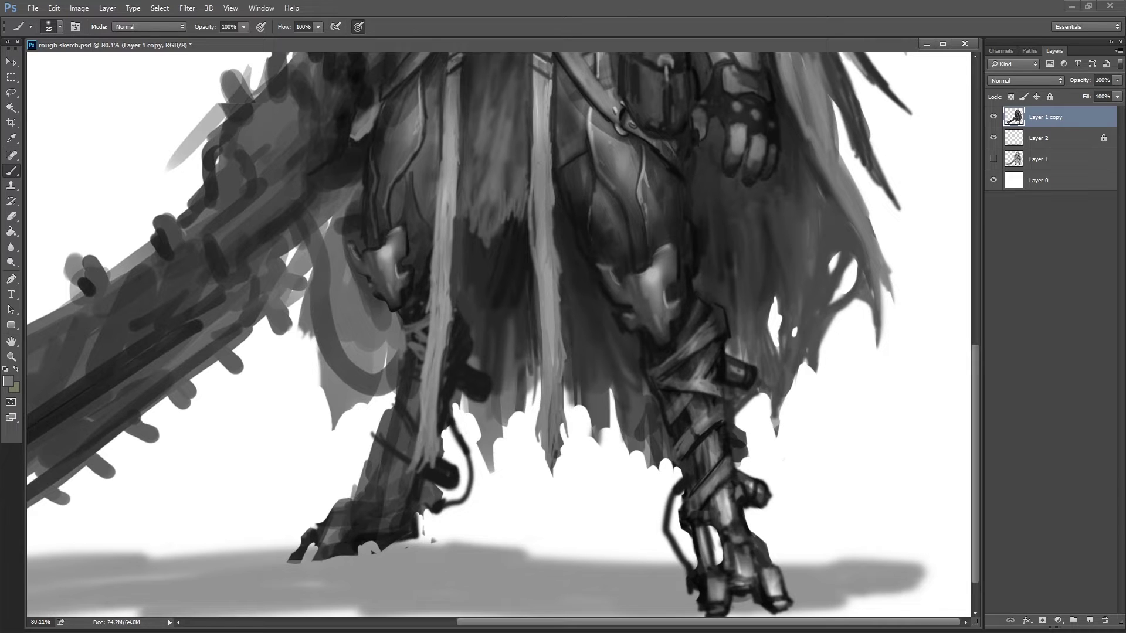
{"action": "left_click_drag", "start_coordinate": [434, 533], "coordinate": [314, 562]}
- Detail the wraps below the sword-side knee and fray the central loincloth and the lower end of its long strip
{"action": "left_click_drag", "start_coordinate": [460, 296], "coordinate": [466, 337]}
{"action": "left_click", "coordinate": [453, 294], "text": "alt"}
{"action": "mouse_move", "coordinate": [512, 206]}
{"action": "left_mouse_down"}
{"action": "mouse_move", "coordinate": [470, 252]}
{"action": "mouse_move", "coordinate": [467, 202]}
{"action": "mouse_move", "coordinate": [490, 246]}
{"action": "left_mouse_up"}
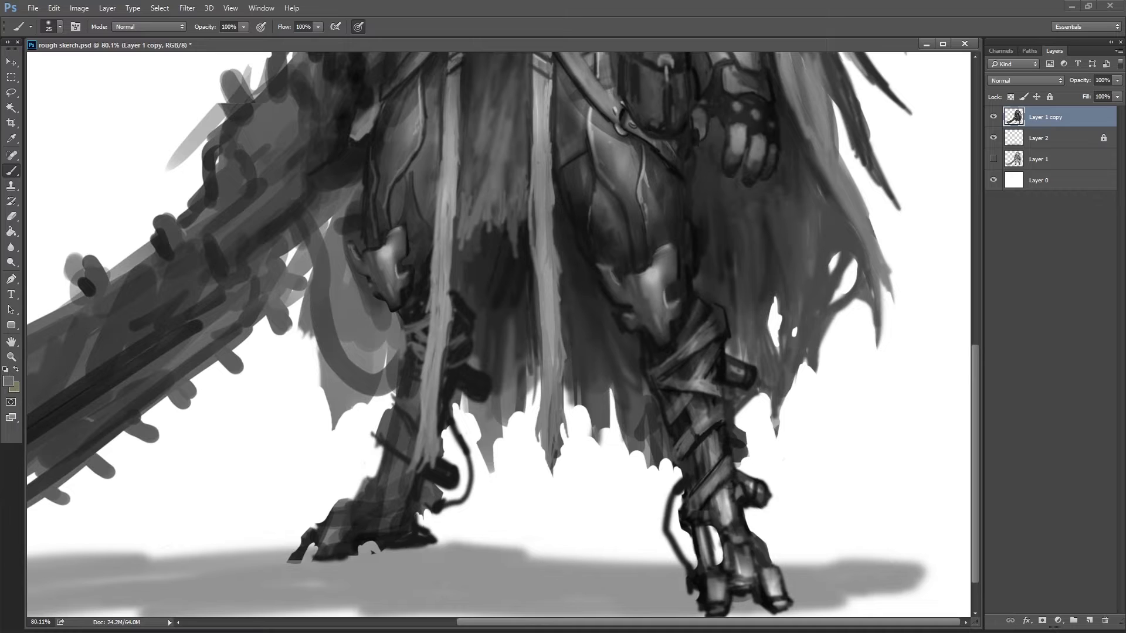
{"action": "left_click_drag", "start_coordinate": [537, 443], "coordinate": [561, 499]}
{"action": "left_click_drag", "start_coordinate": [540, 419], "coordinate": [565, 502]}
{"action": "key", "text": "3"}
{"action": "left_click_drag", "start_coordinate": [460, 428], "coordinate": [478, 388]}
{"action": "left_click_drag", "start_coordinate": [490, 276], "coordinate": [504, 349]}
{"action": "left_click_drag", "start_coordinate": [419, 204], "coordinate": [413, 215]}
{"action": "left_click_drag", "start_coordinate": [432, 99], "coordinate": [411, 211]}
- Paint a diagonal strap across the sword-side thigh in sampled greys at 44% opacity
{"action": "mouse_move", "coordinate": [352, 190]}
{"action": "left_mouse_down"}
{"action": "mouse_move", "coordinate": [346, 241]}
{"action": "mouse_move", "coordinate": [382, 335]}
{"action": "left_mouse_up"}
{"action": "left_click", "coordinate": [381, 328], "text": "alt"}
{"action": "key", "text": "4"}
{"action": "key", "text": "4"}
{"action": "left_click", "coordinate": [410, 192], "text": "alt"}
{"action": "left_click_drag", "start_coordinate": [376, 154], "coordinate": [433, 198]}
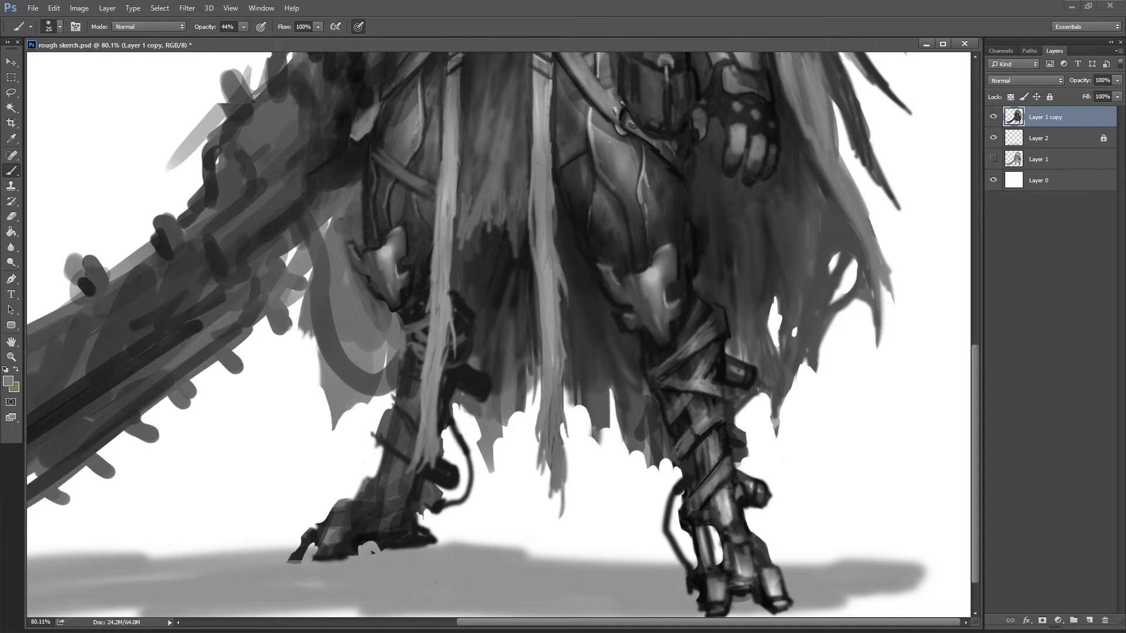
- Brush grey tones onto the sword-side forearm guard and paint two dark spikes on the sword near the hand
{"action": "key", "text": "z"}
{"action": "key", "text": "ctrl+minus"}
{"action": "key", "text": "ctrl+minus"}
{"action": "key", "text": "ctrl+minus"}
{"action": "key", "text": "ctrl+minus"}
{"action": "key", "text": "ctrl+plus"}
{"action": "key", "text": "ctrl+plus"}
{"action": "key", "text": "ctrl+plus"}
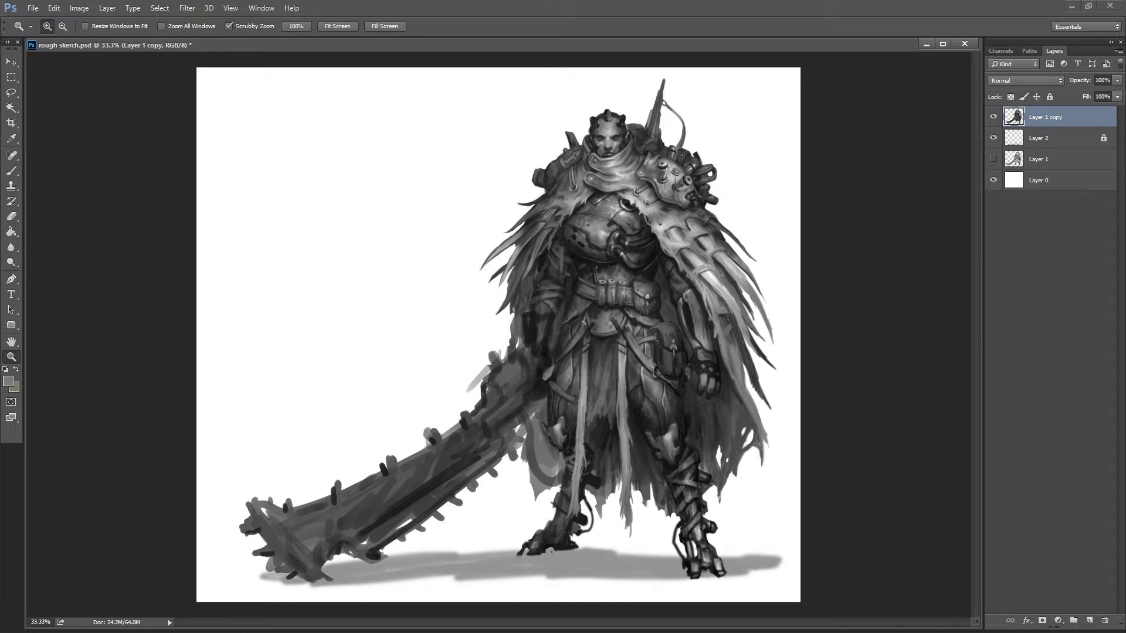
{"action": "key", "text": "b"}
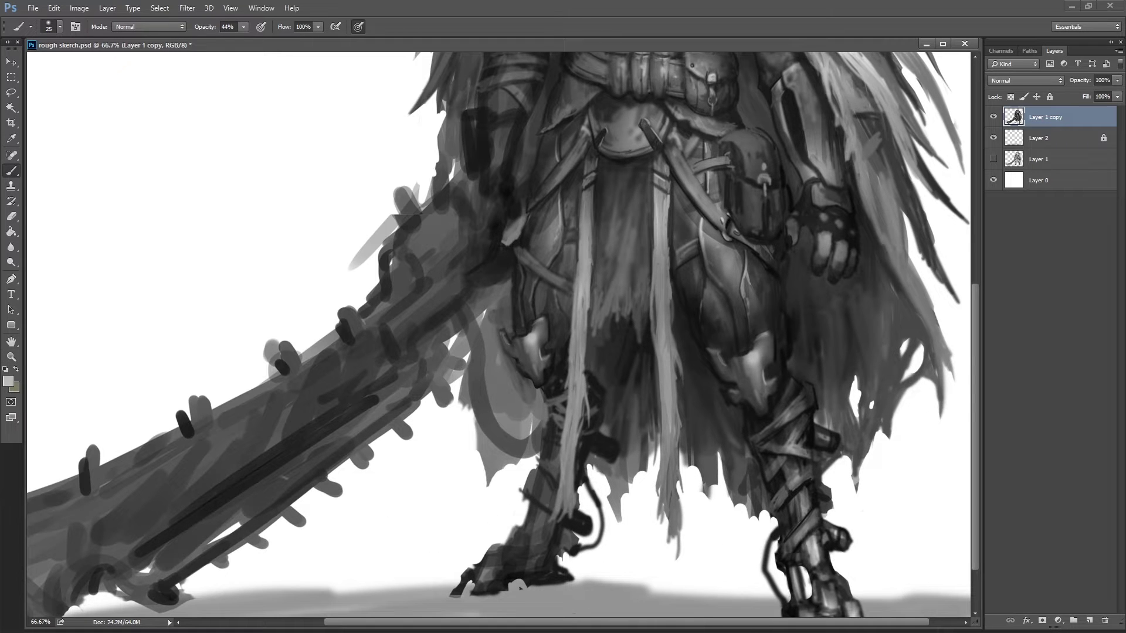
{"action": "key", "text": "x"}
{"action": "left_click_drag", "start_coordinate": [484, 115], "coordinate": [484, 162]}
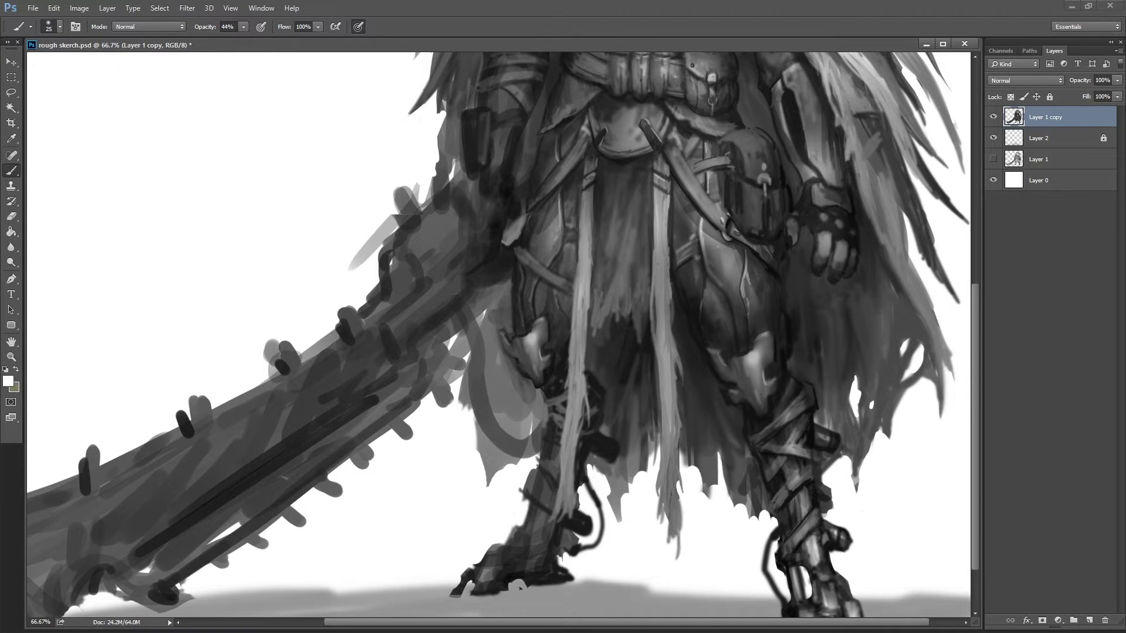
{"action": "left_click_drag", "start_coordinate": [410, 186], "coordinate": [404, 231]}
{"action": "mouse_move", "coordinate": [441, 169]}
{"action": "left_mouse_down"}
{"action": "mouse_move", "coordinate": [434, 218]}
{"action": "mouse_move", "coordinate": [427, 187]}
{"action": "left_mouse_up"}
- Lasso the whole sword and stretch it longer away from the hand with Free Transform
{"action": "key", "text": "z"}
{"action": "left_click", "coordinate": [516, 258], "text": "alt"}
{"action": "left_click", "coordinate": [516, 258], "text": "alt"}
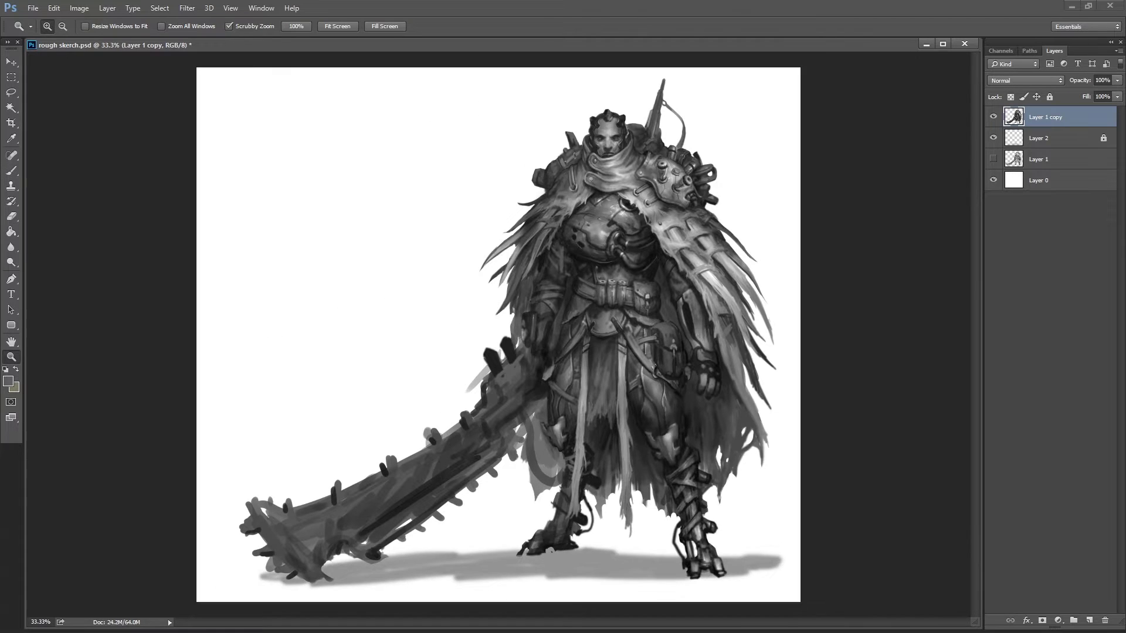
{"action": "left_click", "coordinate": [516, 258]}
{"action": "key", "text": "l"}
{"action": "left_click_drag", "start_coordinate": [85, 480], "coordinate": [451, 320]}
{"action": "left_click_drag", "start_coordinate": [539, 346], "coordinate": [82, 481]}
{"action": "key", "text": "ctrl+t"}
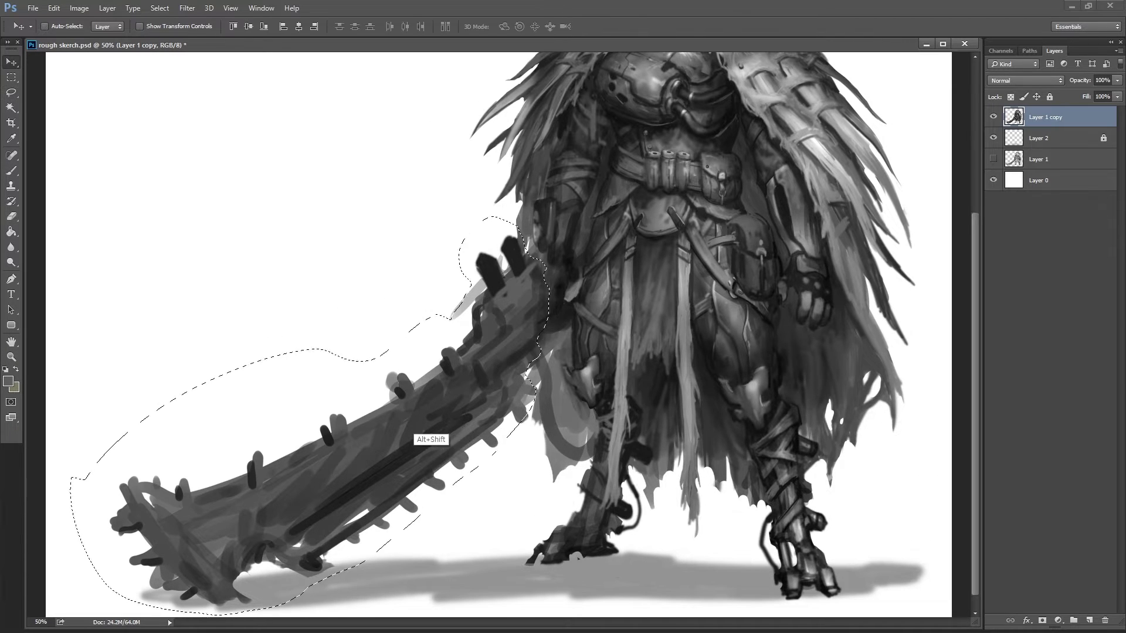
{"action": "left_click", "coordinate": [497, 537], "text": "alt"}
{"action": "left_click_drag", "start_coordinate": [212, 456], "coordinate": [177, 457]}
{"action": "left_click", "coordinate": [496, 26]}
{"action": "left_click_drag", "start_coordinate": [375, 469], "coordinate": [358, 478]}
{"action": "key", "text": "Return"}
{"action": "key", "text": "z"}
{"action": "key", "text": "ctrl+d"}
{"action": "left_click", "coordinate": [548, 396]}
- Repaint the sword's base beside the hand and add small light accents to the sword-side upper arm
{"action": "key", "text": "b"}
{"action": "mouse_move", "coordinate": [513, 302]}
{"action": "left_mouse_down"}
{"action": "mouse_move", "coordinate": [490, 337]}
{"action": "mouse_move", "coordinate": [505, 376]}
{"action": "mouse_move", "coordinate": [502, 457]}
{"action": "left_mouse_up"}
{"action": "mouse_move", "coordinate": [508, 375]}
{"action": "left_mouse_down"}
{"action": "mouse_move", "coordinate": [487, 328]}
{"action": "mouse_move", "coordinate": [540, 294]}
{"action": "mouse_move", "coordinate": [517, 350]}
{"action": "left_mouse_up"}
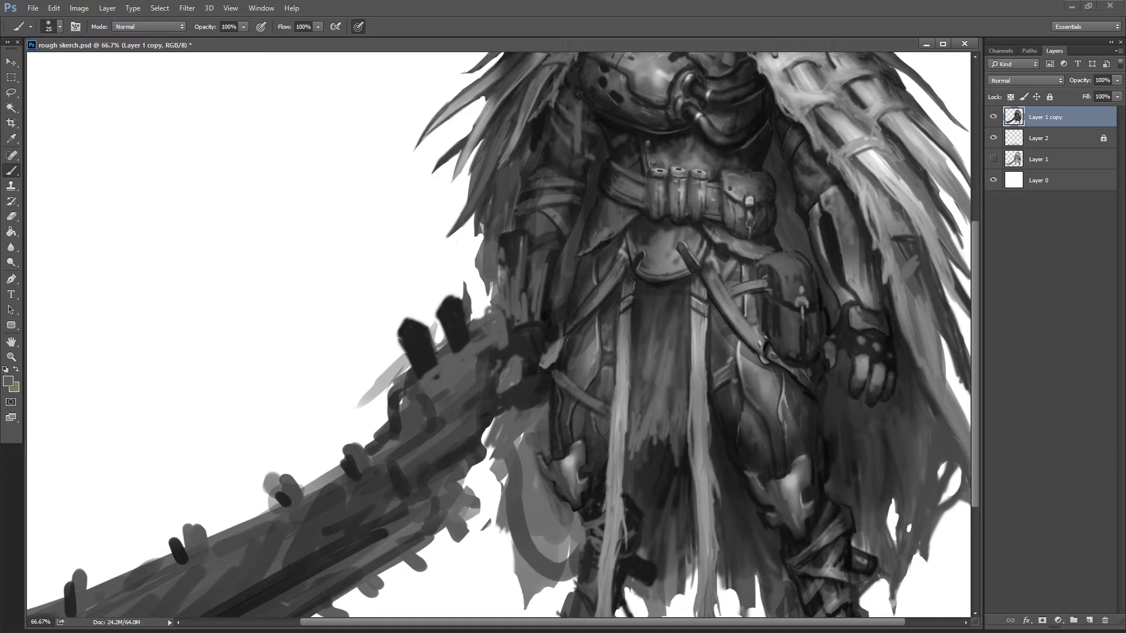
{"action": "mouse_move", "coordinate": [563, 167]}
{"action": "left_mouse_down"}
{"action": "mouse_move", "coordinate": [581, 150]}
{"action": "mouse_move", "coordinate": [557, 171]}
{"action": "mouse_move", "coordinate": [560, 138]}
{"action": "left_mouse_up"}
{"action": "left_click", "coordinate": [549, 169], "text": "alt"}
{"action": "left_click", "coordinate": [581, 148], "text": "alt"}
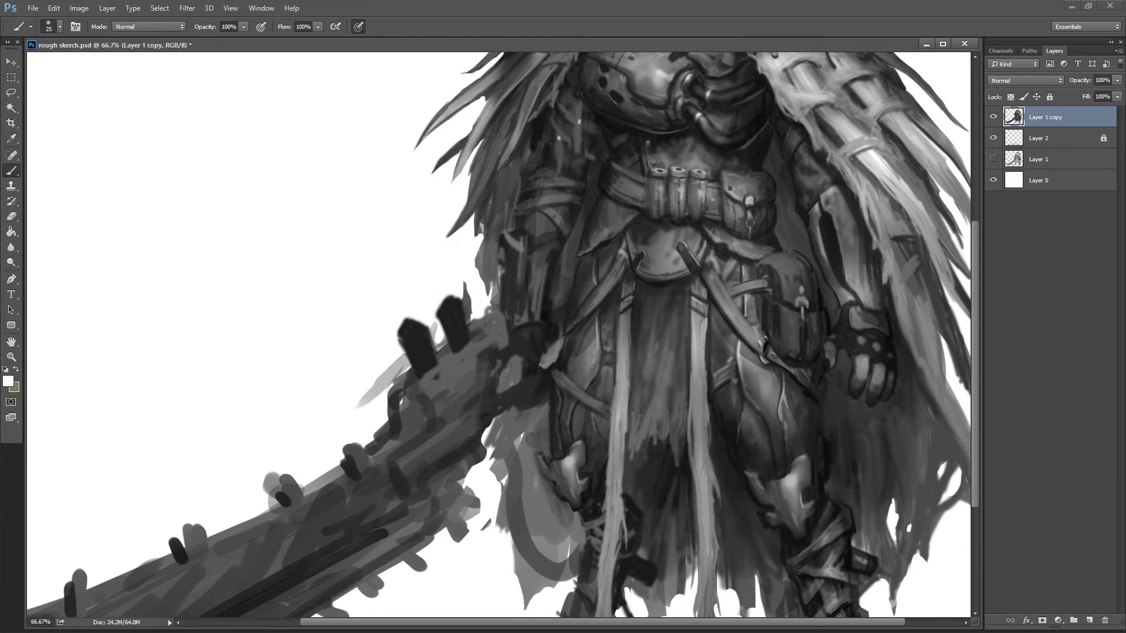
- Extend the waist belt toward the sword-side arm with sampled light and dark greys
{"action": "left_click_drag", "start_coordinate": [610, 173], "coordinate": [639, 163]}
{"action": "left_click", "coordinate": [636, 197], "text": "alt"}
{"action": "left_click_drag", "start_coordinate": [624, 204], "coordinate": [645, 191]}
{"action": "left_click", "coordinate": [616, 211], "text": "alt"}
{"action": "left_click_drag", "start_coordinate": [598, 219], "coordinate": [637, 188]}
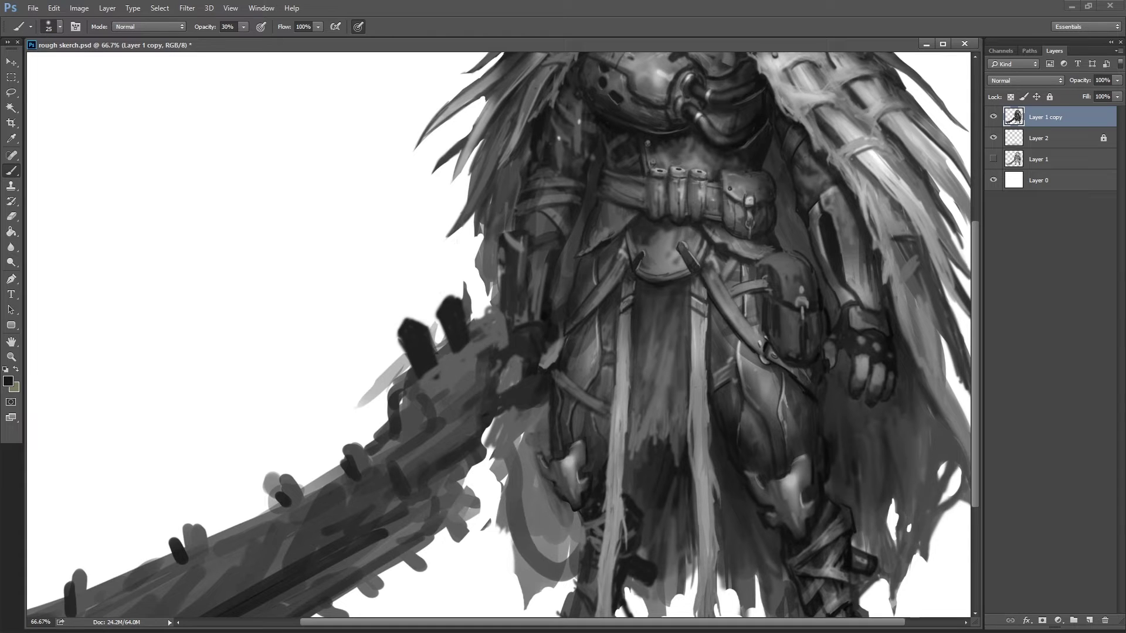
- Repaint the diagonal hip straps and the cloth beneath them on the sword side with sampled greys
{"action": "left_click", "coordinate": [639, 255], "text": "alt"}
{"action": "key", "text": "5"}
{"action": "left_click", "coordinate": [630, 285], "text": "alt"}
{"action": "left_click", "coordinate": [740, 355], "text": "alt"}
{"action": "left_click_drag", "start_coordinate": [565, 335], "coordinate": [616, 239]}
{"action": "left_click_drag", "start_coordinate": [574, 286], "coordinate": [611, 257]}
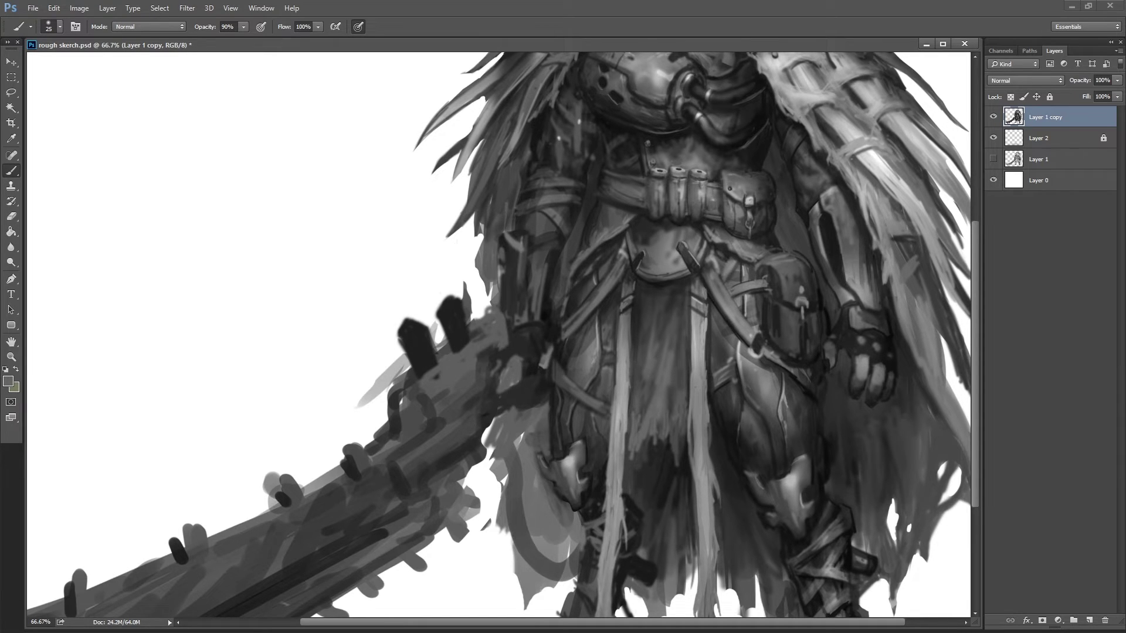
{"action": "left_click_drag", "start_coordinate": [588, 296], "coordinate": [604, 253]}
{"action": "left_click", "coordinate": [577, 246], "text": "alt"}
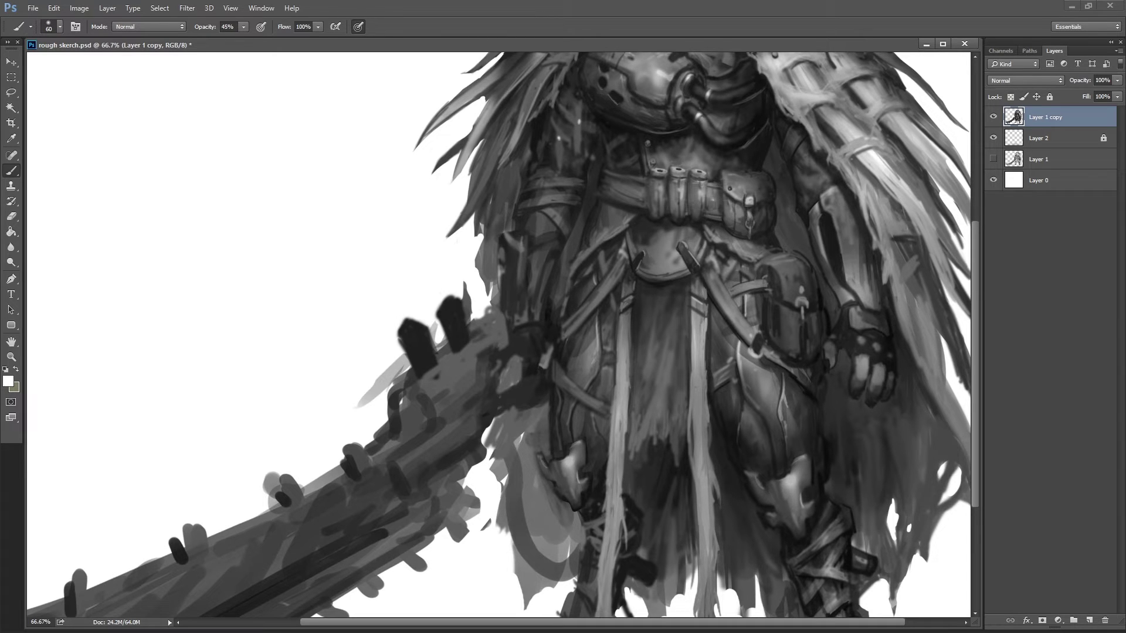
- Set the brush to Multiply at 66% opacity and draw dark contours on the sword-side forearm, wrist and fingers
{"action": "key", "text": "z"}
{"action": "left_click", "coordinate": [494, 287], "text": "alt"}
{"action": "left_click", "coordinate": [497, 290], "text": "alt"}
{"action": "key", "text": "ctrl+1"}
{"action": "key", "text": "b"}
{"action": "left_click", "coordinate": [491, 363], "text": "alt"}
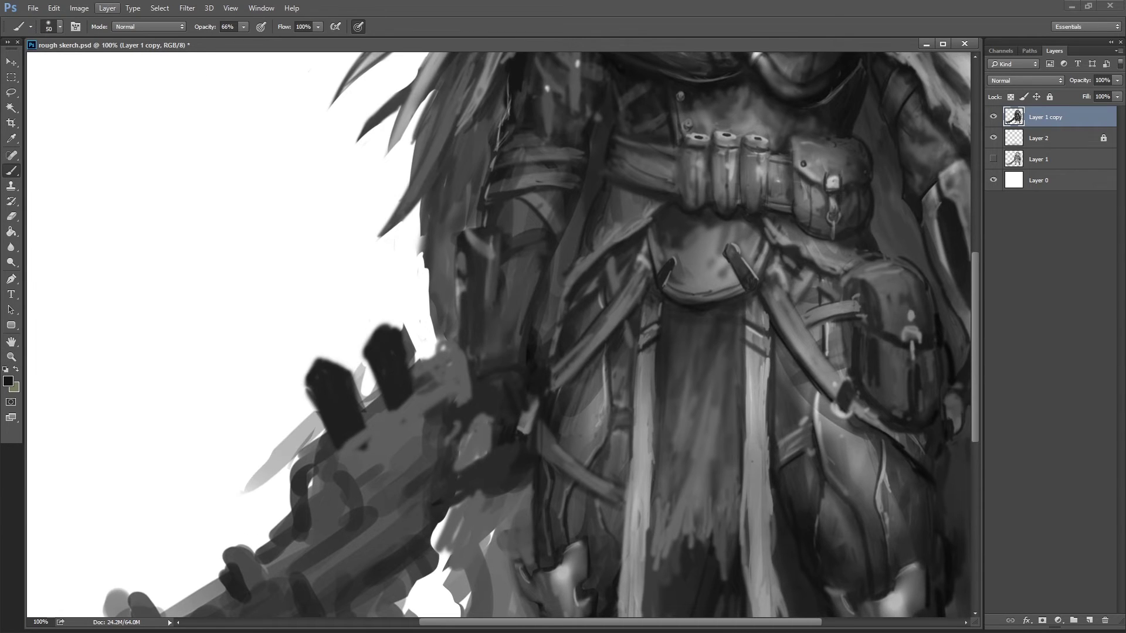
{"action": "left_click", "coordinate": [150, 26]}
{"action": "left_click", "coordinate": [133, 79]}
{"action": "left_click_drag", "start_coordinate": [469, 368], "coordinate": [485, 306]}
{"action": "left_click_drag", "start_coordinate": [551, 250], "coordinate": [535, 312]}
{"action": "left_click_drag", "start_coordinate": [506, 243], "coordinate": [554, 245]}
{"action": "mouse_move", "coordinate": [537, 294]}
{"action": "left_mouse_down"}
{"action": "mouse_move", "coordinate": [508, 361]}
{"action": "mouse_move", "coordinate": [531, 253]}
{"action": "left_mouse_up"}
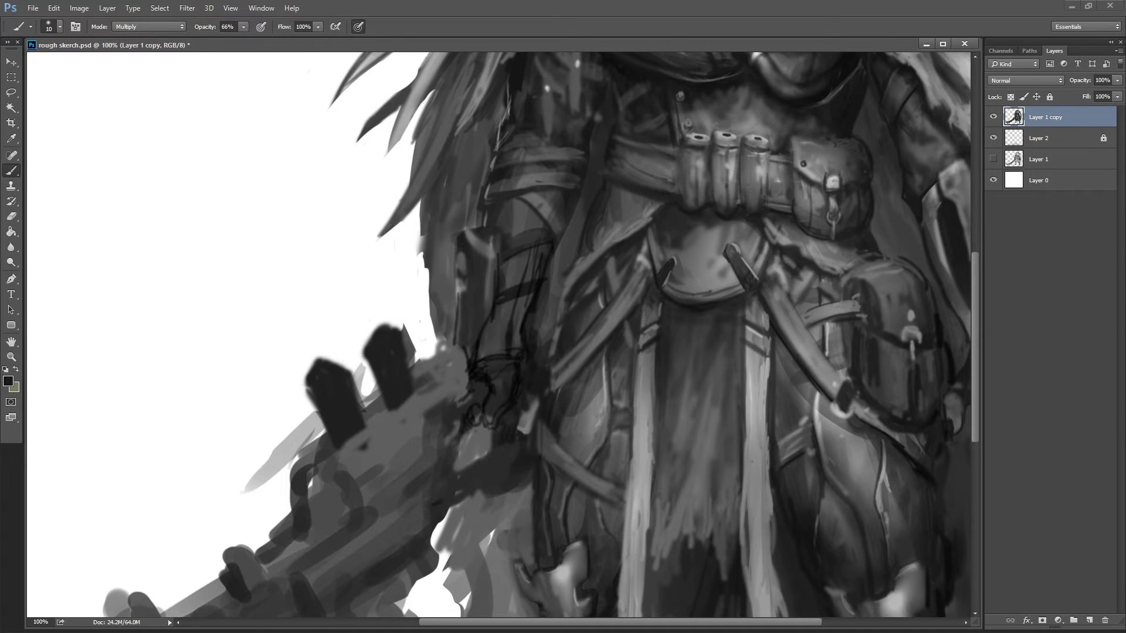
- Touch up the cloak edge beside the sword-side forearm with a sampled grey
{"action": "key", "text": "ctrl+0"}
{"action": "scroll", "coordinate": [528, 390], "scroll_direction": "up", "scroll_amount": 3}
{"action": "left_click", "coordinate": [534, 359], "text": "alt"}
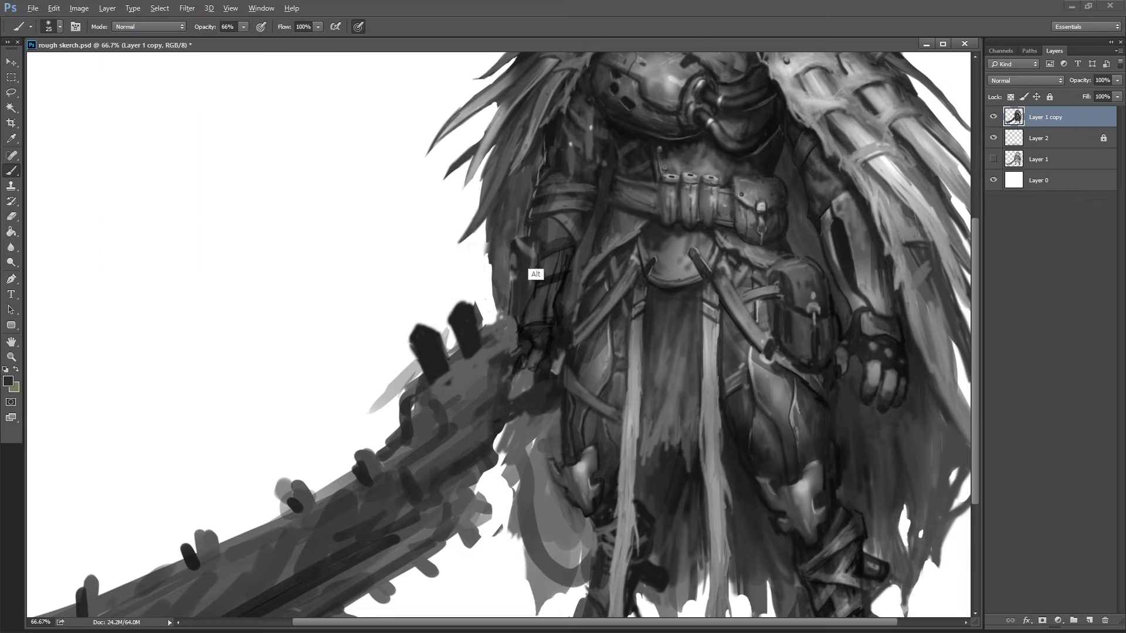
{"action": "mouse_move", "coordinate": [530, 218]}
{"action": "left_mouse_down"}
{"action": "mouse_move", "coordinate": [446, 218]}
{"action": "mouse_move", "coordinate": [516, 218]}
{"action": "left_mouse_up"}
{"action": "key", "text": "0"}
{"action": "key", "text": "bracketright"}
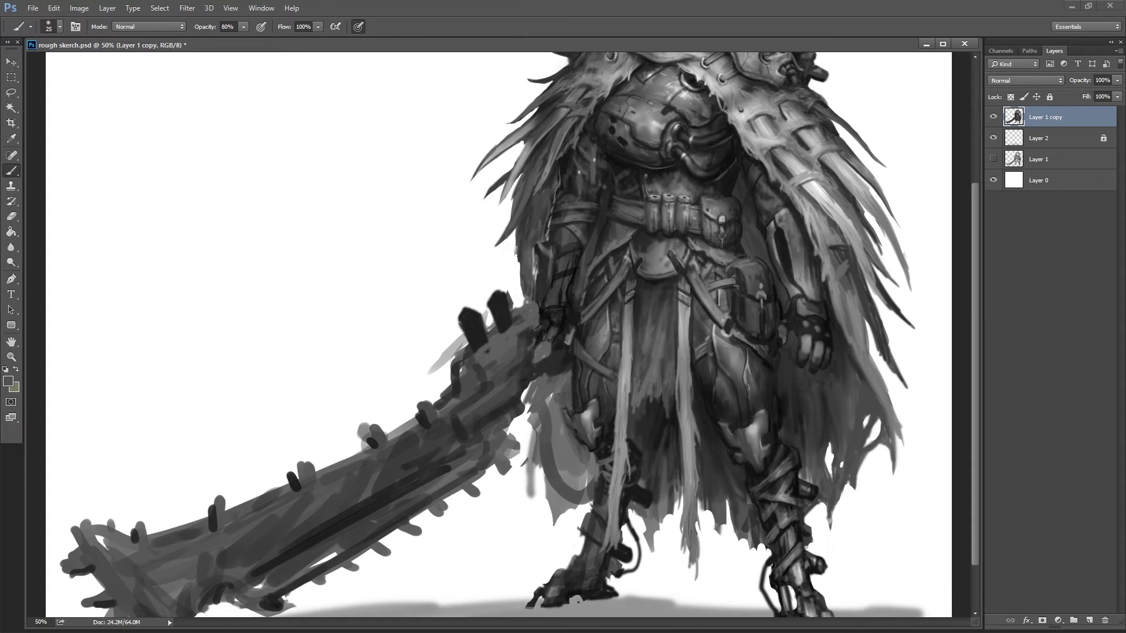
- Define the blade near the hand with sampled light and dark grey strokes at 50% opacity
{"action": "left_click_drag", "start_coordinate": [522, 387], "coordinate": [503, 451]}
{"action": "left_click", "coordinate": [546, 382], "text": "alt"}
{"action": "left_click", "coordinate": [504, 307], "text": "alt"}
{"action": "key", "text": "5"}
{"action": "left_click_drag", "start_coordinate": [528, 341], "coordinate": [457, 419]}
{"action": "key", "text": "bracketleft"}
{"action": "key", "text": "bracketleft"}
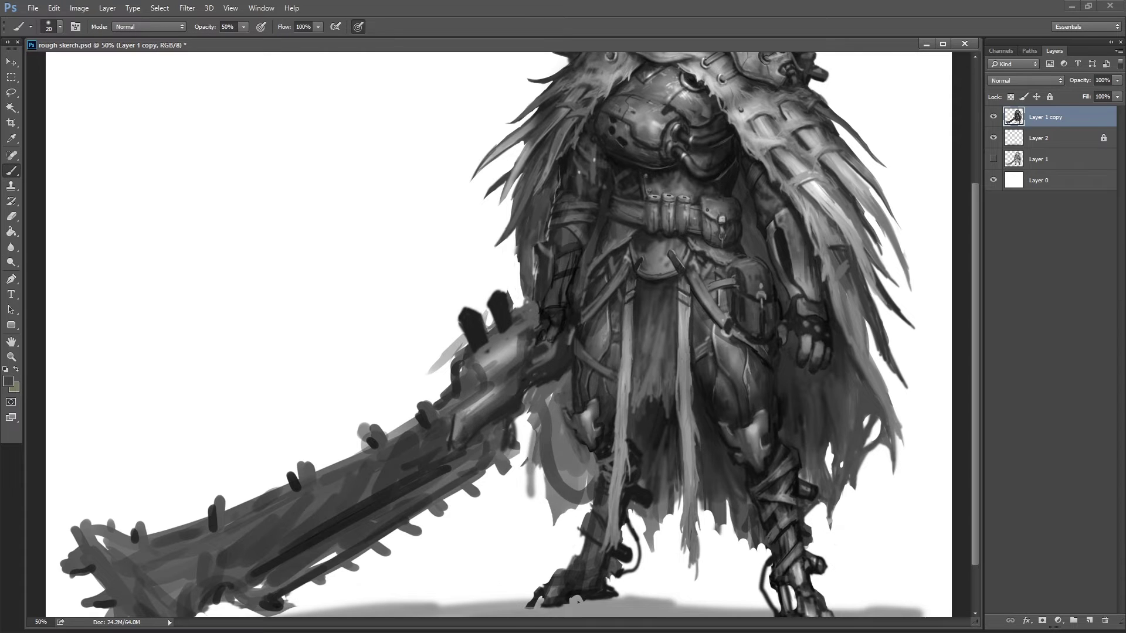
- Repaint the blade from the spiked grip end towards the tip with broad sampled-grey strokes at 90% opacity
{"action": "key", "text": "e"}
{"action": "key", "text": "b"}
{"action": "key", "text": "9"}
{"action": "left_click_drag", "start_coordinate": [457, 341], "coordinate": [381, 408]}
{"action": "scroll", "coordinate": [410, 351], "scroll_direction": "down", "scroll_amount": 3}
{"action": "key", "text": "bracketright"}
{"action": "key", "text": "bracketright"}
{"action": "left_click_drag", "start_coordinate": [434, 375], "coordinate": [311, 458]}
{"action": "left_click", "coordinate": [248, 535], "text": "alt"}
{"action": "mouse_move", "coordinate": [276, 492]}
{"action": "left_mouse_down"}
{"action": "mouse_move", "coordinate": [352, 520]}
{"action": "mouse_move", "coordinate": [387, 451]}
{"action": "left_mouse_up"}
- Draw dark contours along the blade's edges and tip notch with a smaller brush in Multiply mode at 100% opacity
{"action": "left_click", "coordinate": [352, 520], "text": "alt"}
{"action": "key", "text": "bracketleft"}
{"action": "key", "text": "bracketleft"}
{"action": "key", "text": "0"}
{"action": "left_click", "coordinate": [134, 28]}
{"action": "left_click", "coordinate": [124, 78]}
{"action": "left_click_drag", "start_coordinate": [252, 528], "coordinate": [366, 452]}
{"action": "left_click_drag", "start_coordinate": [281, 515], "coordinate": [486, 390]}
{"action": "mouse_move", "coordinate": [282, 537]}
{"action": "left_mouse_down"}
{"action": "mouse_move", "coordinate": [187, 564]}
{"action": "mouse_move", "coordinate": [200, 581]}
{"action": "left_mouse_up"}
{"action": "mouse_move", "coordinate": [296, 434]}
{"action": "left_mouse_down"}
{"action": "mouse_move", "coordinate": [450, 354]}
{"action": "mouse_move", "coordinate": [481, 302]}
{"action": "left_mouse_up"}
{"action": "key", "text": "ctrl+z"}
{"action": "left_click_drag", "start_coordinate": [314, 418], "coordinate": [425, 352]}
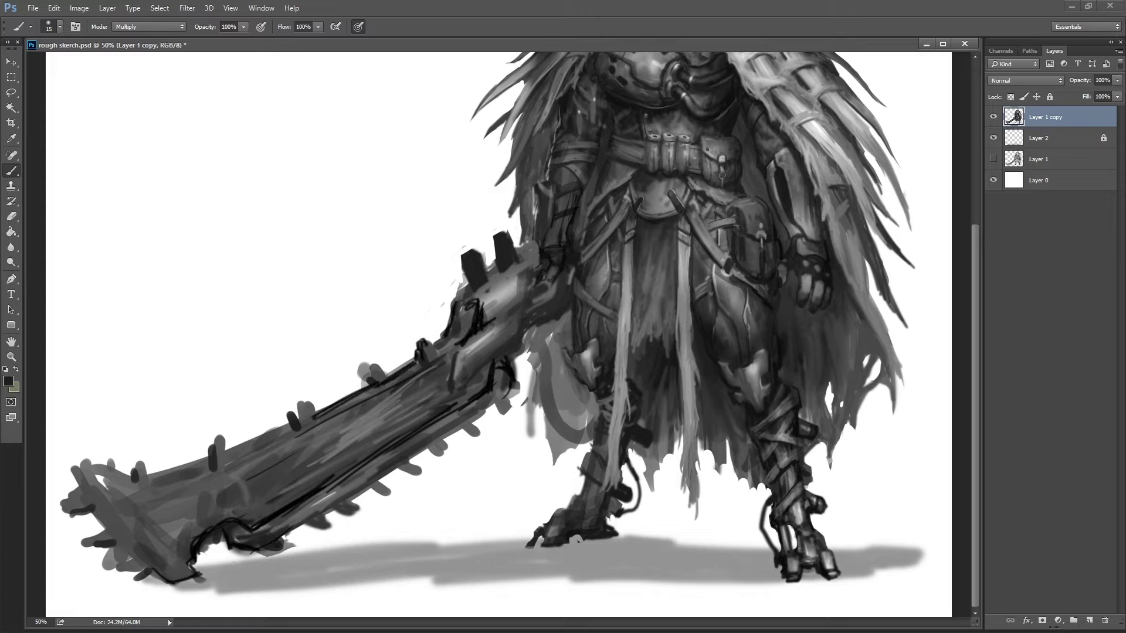
- Brighten the blade surface with the Dodge tool and darken the blade tip while the layer's transparent pixels are locked
{"action": "key", "text": "z"}
{"action": "left_click", "coordinate": [470, 269], "text": "alt"}
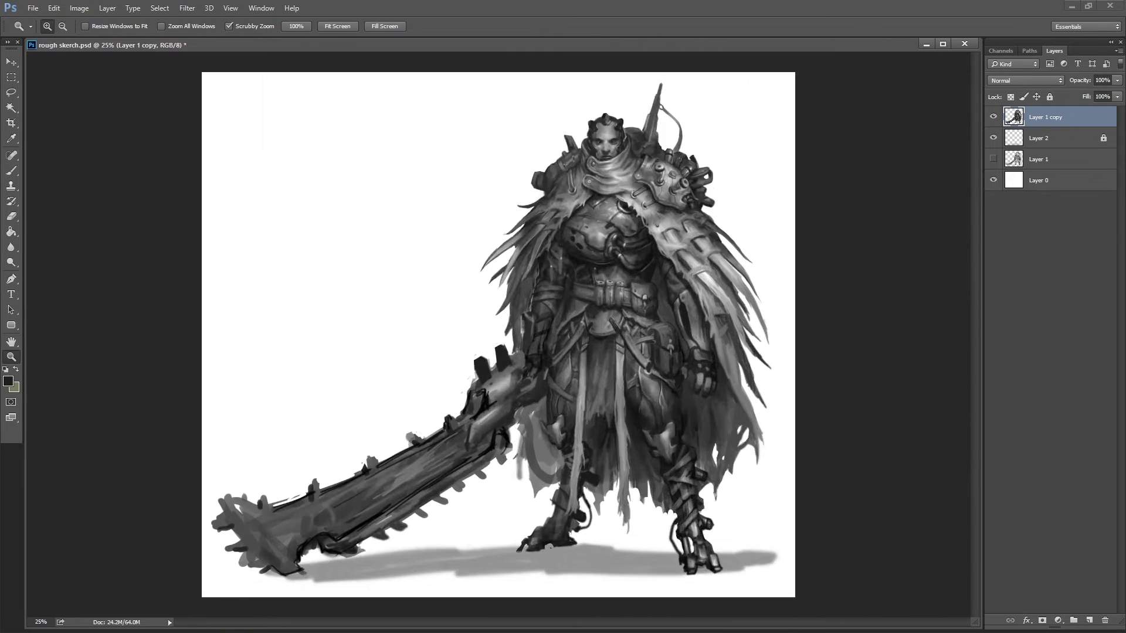
{"action": "left_click", "coordinate": [499, 508]}
{"action": "key", "text": "o"}
{"action": "mouse_move", "coordinate": [234, 516]}
{"action": "left_mouse_down"}
{"action": "mouse_move", "coordinate": [377, 402]}
{"action": "mouse_move", "coordinate": [422, 399]}
{"action": "mouse_move", "coordinate": [156, 477]}
{"action": "mouse_move", "coordinate": [117, 557]}
{"action": "left_mouse_up"}
{"action": "key", "text": "b"}
{"action": "key", "text": "/"}
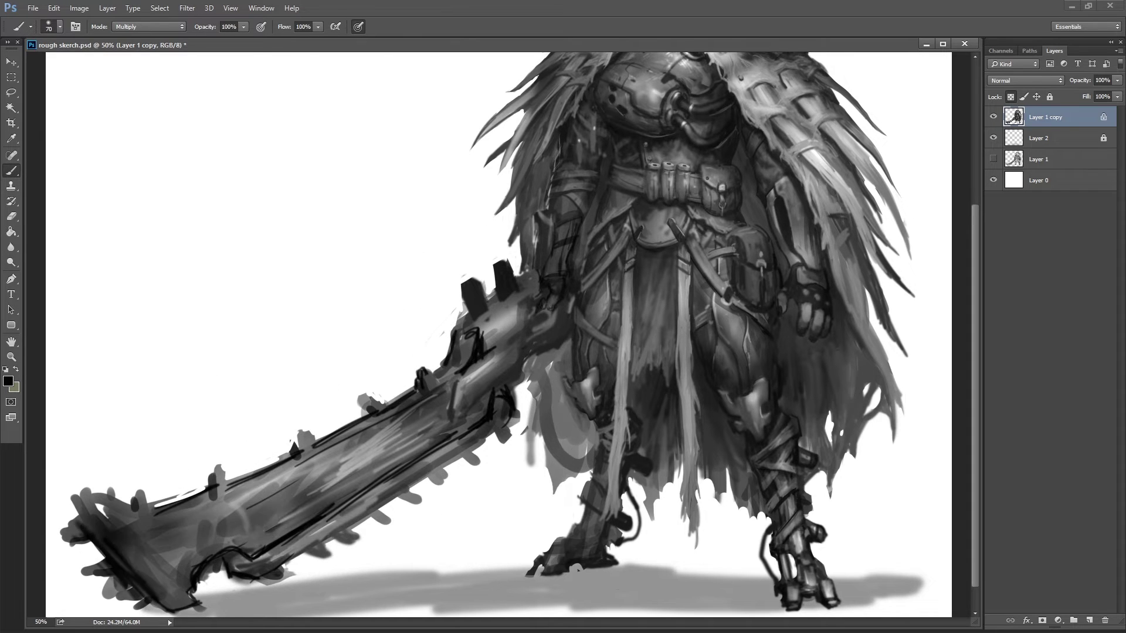
{"action": "key", "text": "z"}
{"action": "key", "text": "ctrl+minus"}
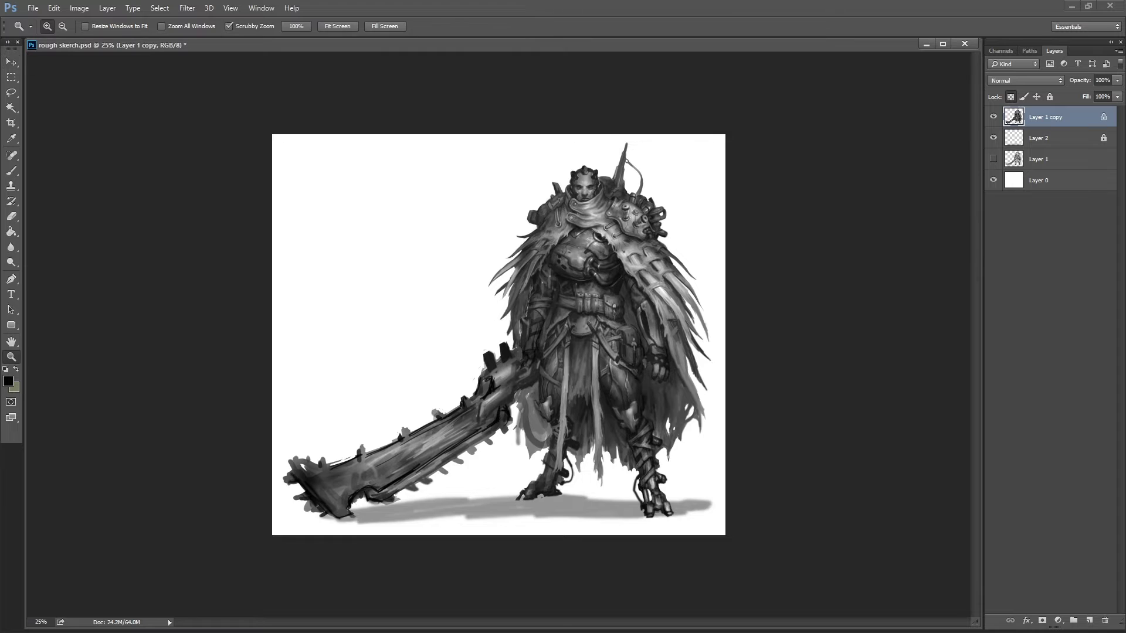
{"action": "key", "text": "ctrl+plus"}
{"action": "key", "text": "/"}
- Warp the Layer 1 copy painting slightly outward along its lower edge and the free-arm side
{"action": "key", "text": "ctrl+t"}
{"action": "left_click", "coordinate": [497, 27]}
{"action": "left_click_drag", "start_coordinate": [782, 582], "coordinate": [788, 585]}
{"action": "left_click_drag", "start_coordinate": [400, 582], "coordinate": [396, 594]}
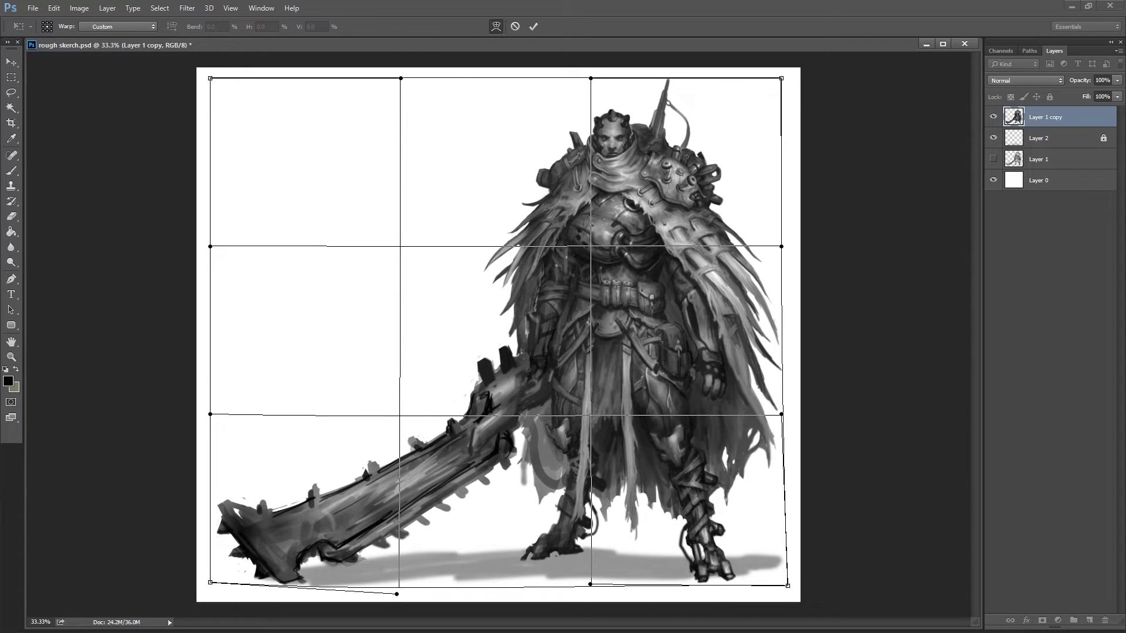
{"action": "left_click_drag", "start_coordinate": [781, 246], "coordinate": [784, 253]}
{"action": "key", "text": "Return"}
{"action": "key", "text": "e"}
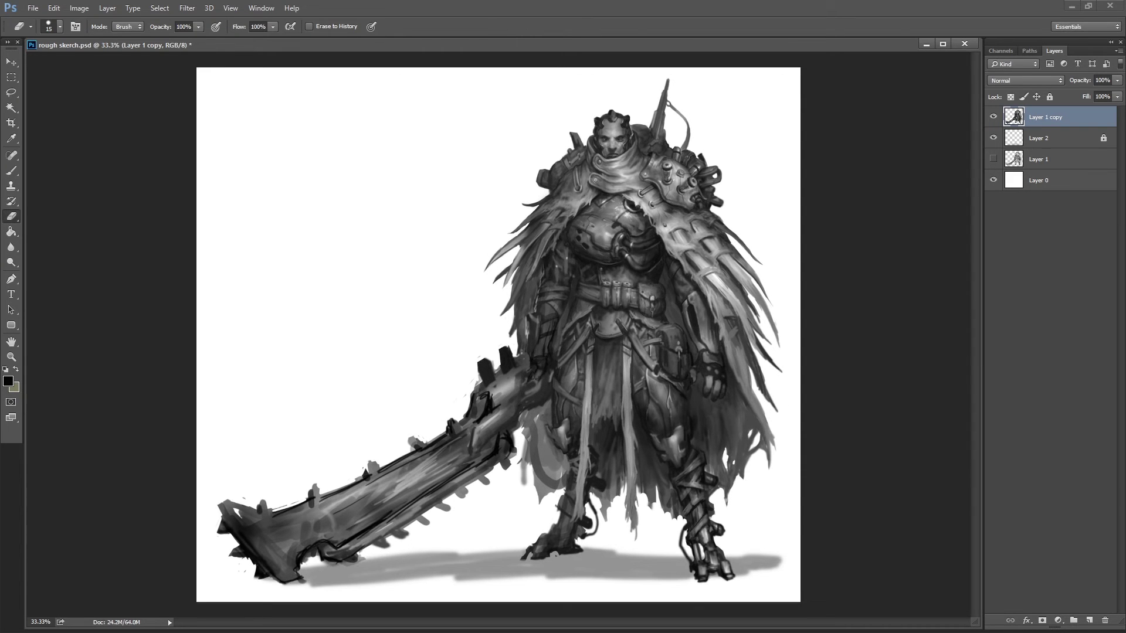
{"action": "key", "text": "ctrl+z"}
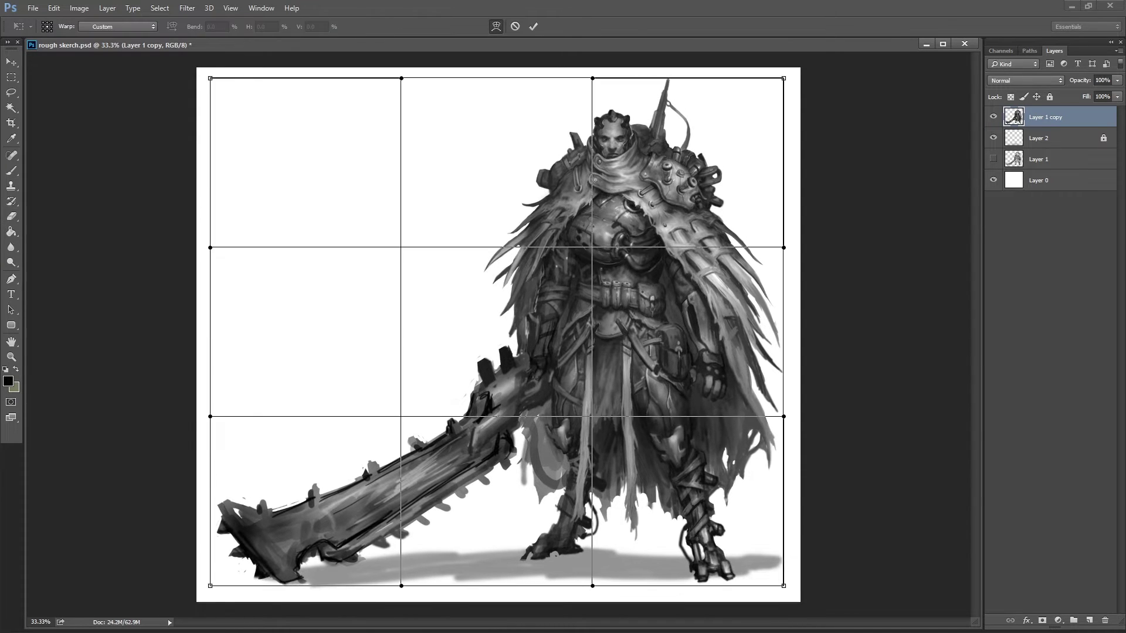
{"action": "key", "text": "Return"}
{"action": "key", "text": "ctrl+z"}
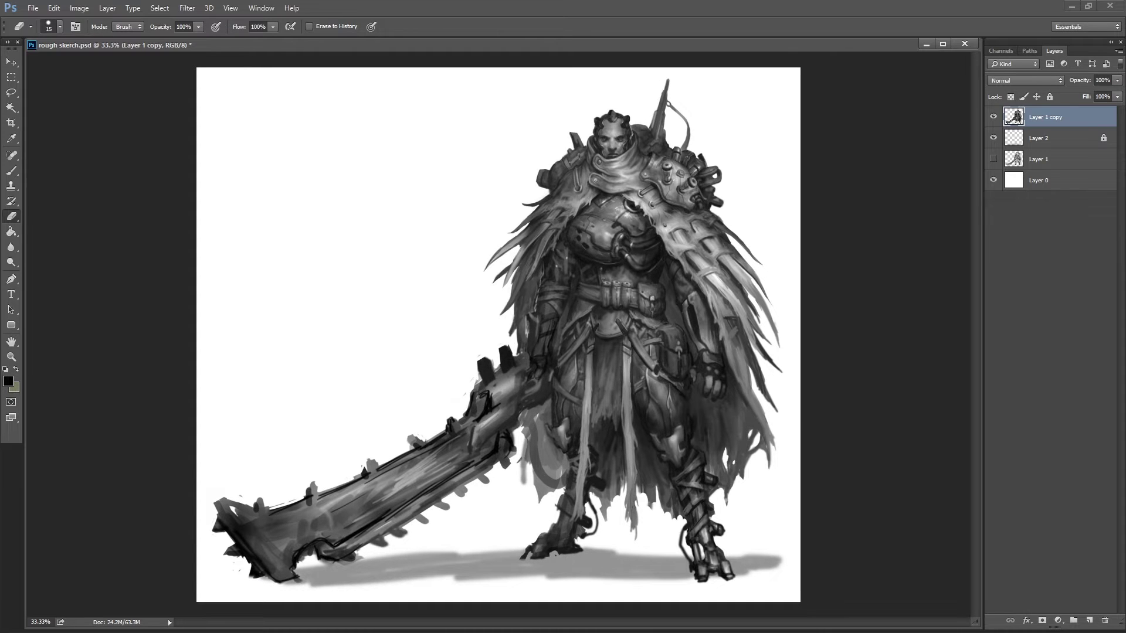
- Paint a thick dark curve along the cloak edge between the sword grip and the leg in Multiply mode
{"action": "key", "text": "b"}
{"action": "scroll", "coordinate": [502, 528], "scroll_direction": "up", "scroll_amount": 1}
{"action": "left_click_drag", "start_coordinate": [525, 349], "coordinate": [597, 453]}
{"action": "left_click_drag", "start_coordinate": [727, 368], "coordinate": [645, 434]}
{"action": "key", "text": "ctrl+z"}
{"action": "left_click_drag", "start_coordinate": [564, 417], "coordinate": [598, 462]}
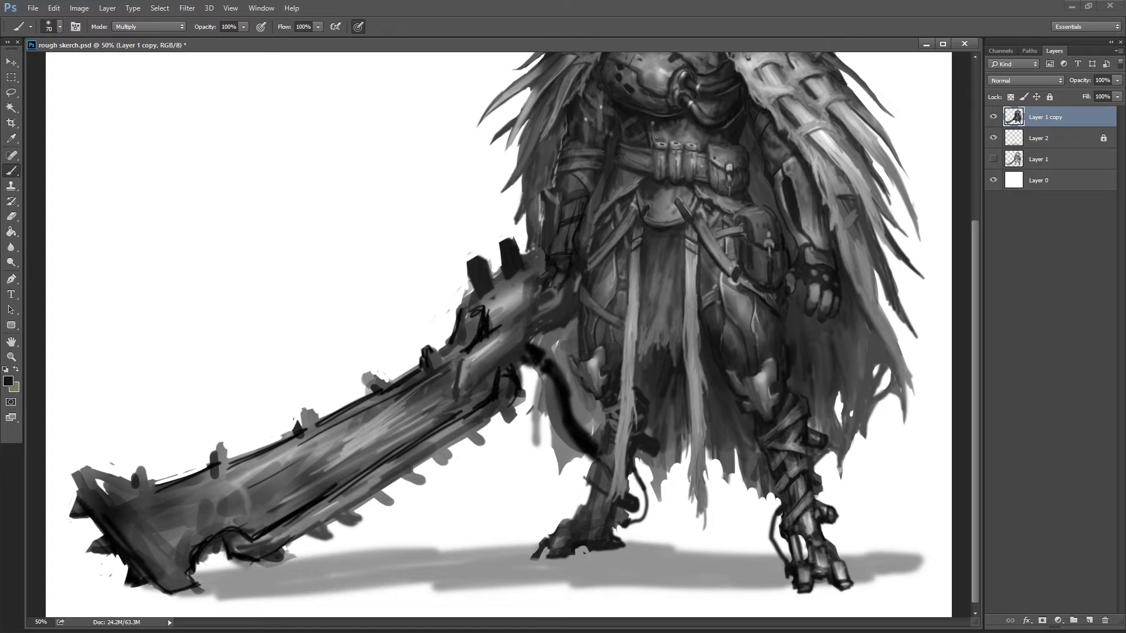
- Repaint the tattered cloak edge on the free-arm side with sampled greys in Normal mode at 80% opacity
{"action": "left_click", "coordinate": [551, 369], "text": "alt"}
{"action": "key", "text": "bracketleft"}
{"action": "key", "text": "bracketleft"}
{"action": "key", "text": "bracketleft"}
{"action": "key", "text": "8"}
{"action": "left_click", "coordinate": [866, 321], "text": "alt"}
{"action": "left_click", "coordinate": [149, 26]}
{"action": "left_click", "coordinate": [141, 33]}
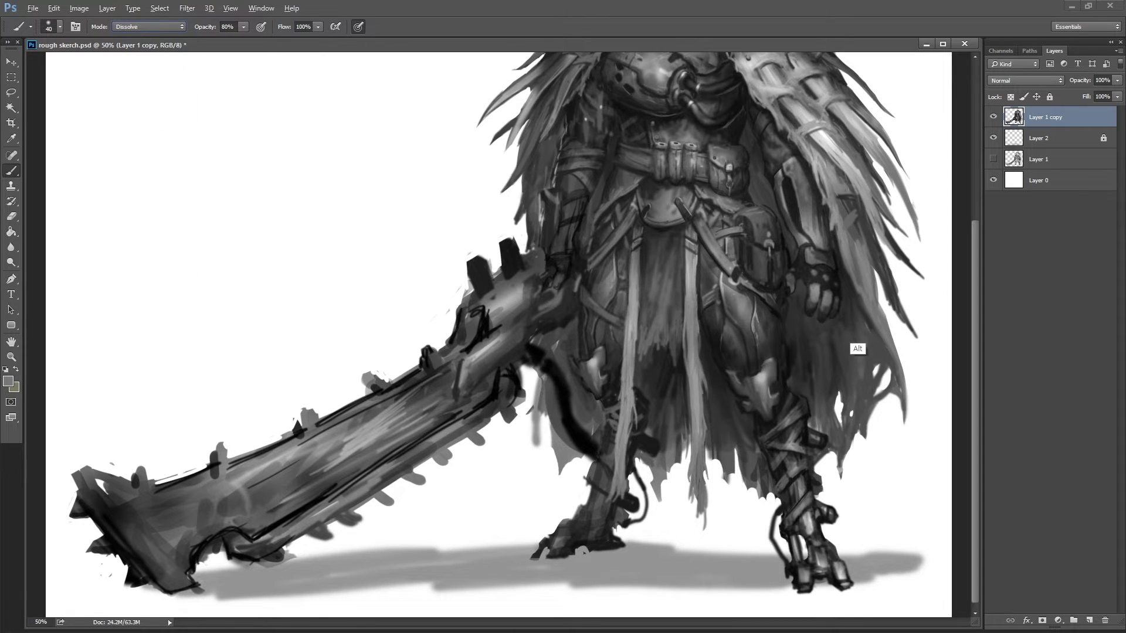
{"action": "key", "text": "shift+alt+n"}
{"action": "left_click_drag", "start_coordinate": [893, 434], "coordinate": [904, 370]}
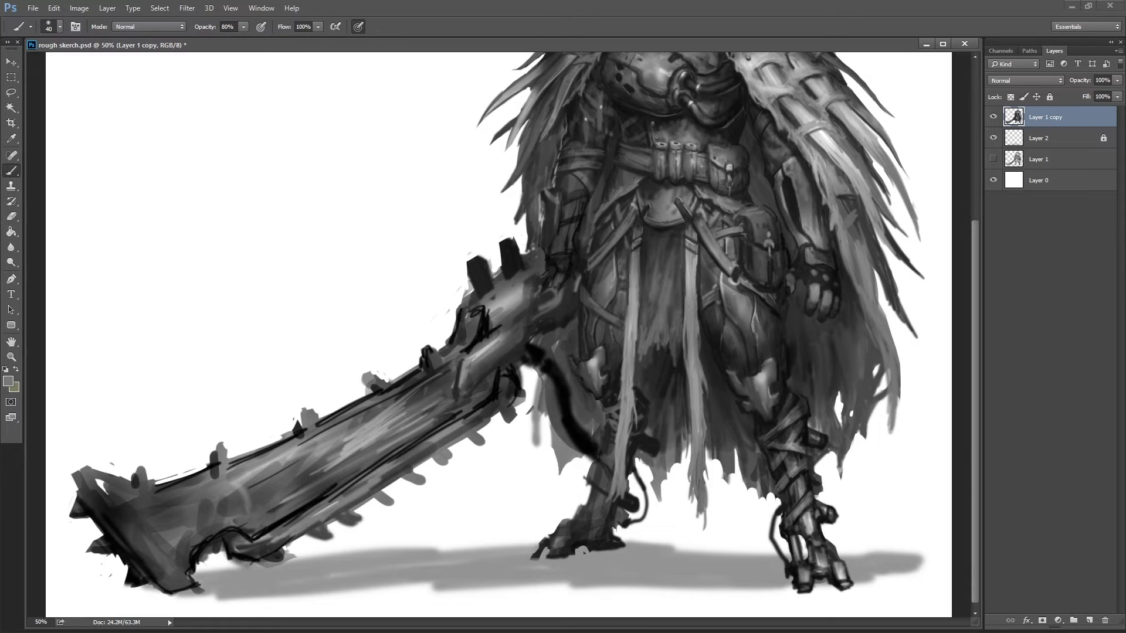
{"action": "left_click_drag", "start_coordinate": [880, 276], "coordinate": [898, 381]}
{"action": "left_click", "coordinate": [874, 258], "text": "alt"}
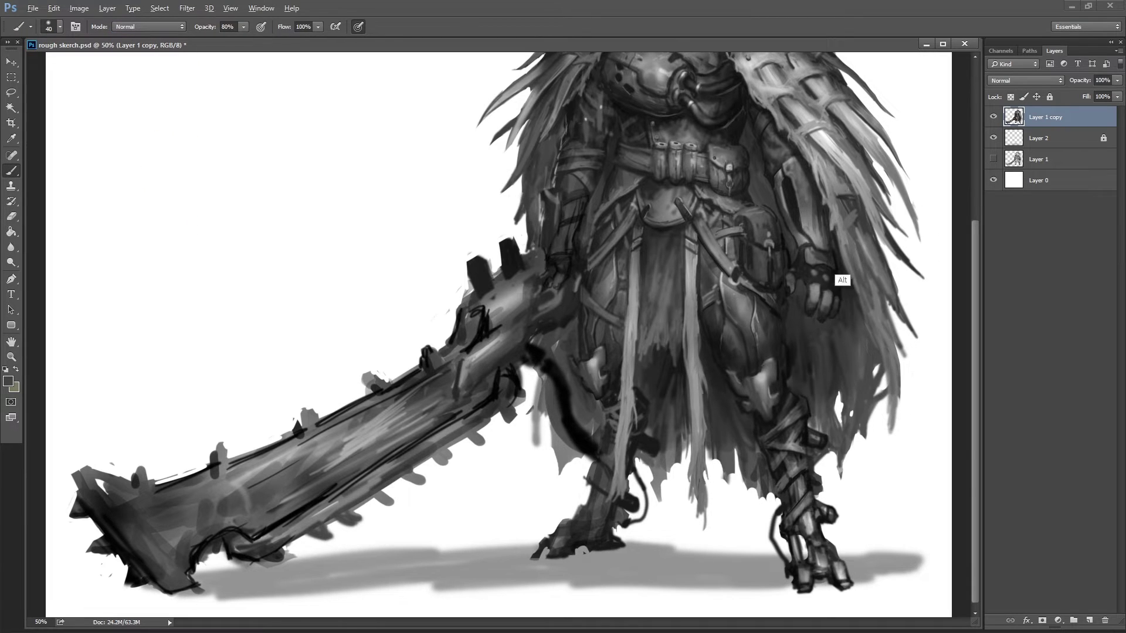
{"action": "key", "text": "e"}
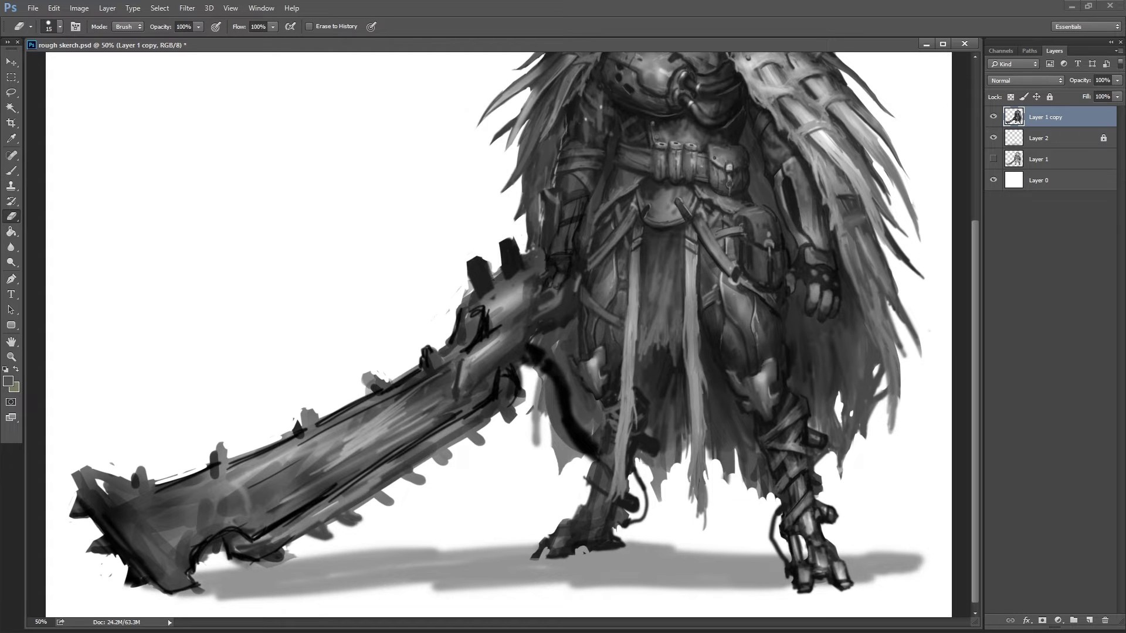
- Brighten the sword-side cloak and chest armour with the Dodge tool set to Highlights at 100% exposure
{"action": "key", "text": "z"}
{"action": "key", "text": "ctrl+minus"}
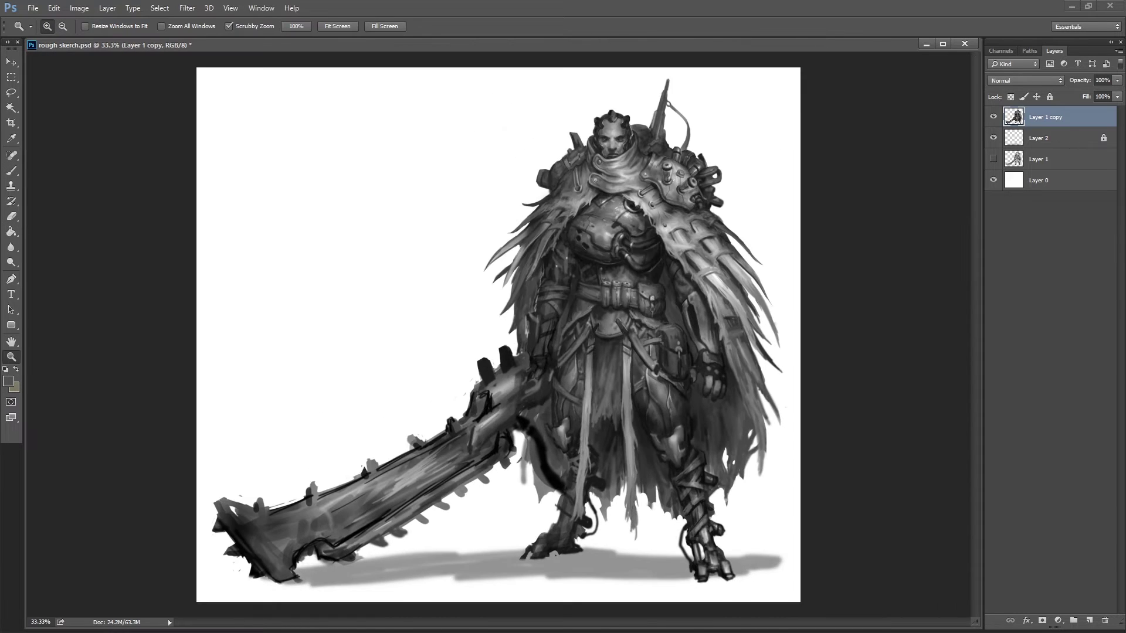
{"action": "left_click_drag", "start_coordinate": [640, 257], "coordinate": [680, 257]}
{"action": "key", "text": "o"}
{"action": "left_click_drag", "start_coordinate": [587, 234], "coordinate": [671, 270]}
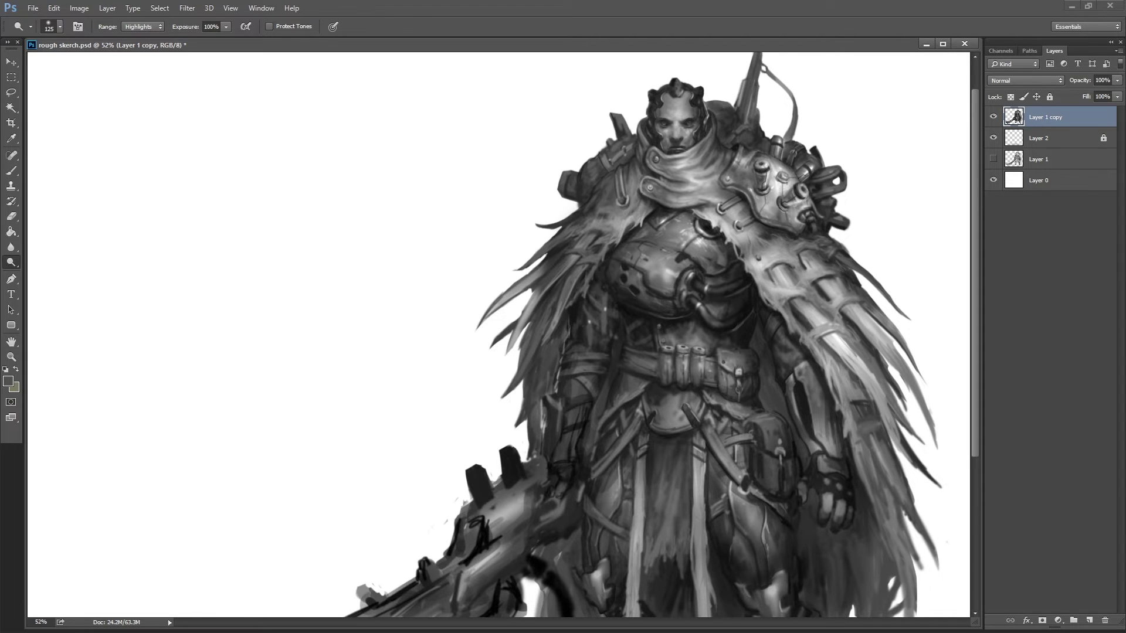
- Refine the blade base, the grip housing and the cloth beside it with sampled greys at 80% opacity
{"action": "key", "text": "z"}
{"action": "mouse_move", "coordinate": [606, 299]}
{"action": "left_mouse_down"}
{"action": "mouse_move", "coordinate": [528, 300]}
{"action": "mouse_move", "coordinate": [586, 305]}
{"action": "left_mouse_up"}
{"action": "key", "text": "b"}
{"action": "left_click", "coordinate": [476, 315], "text": "alt"}
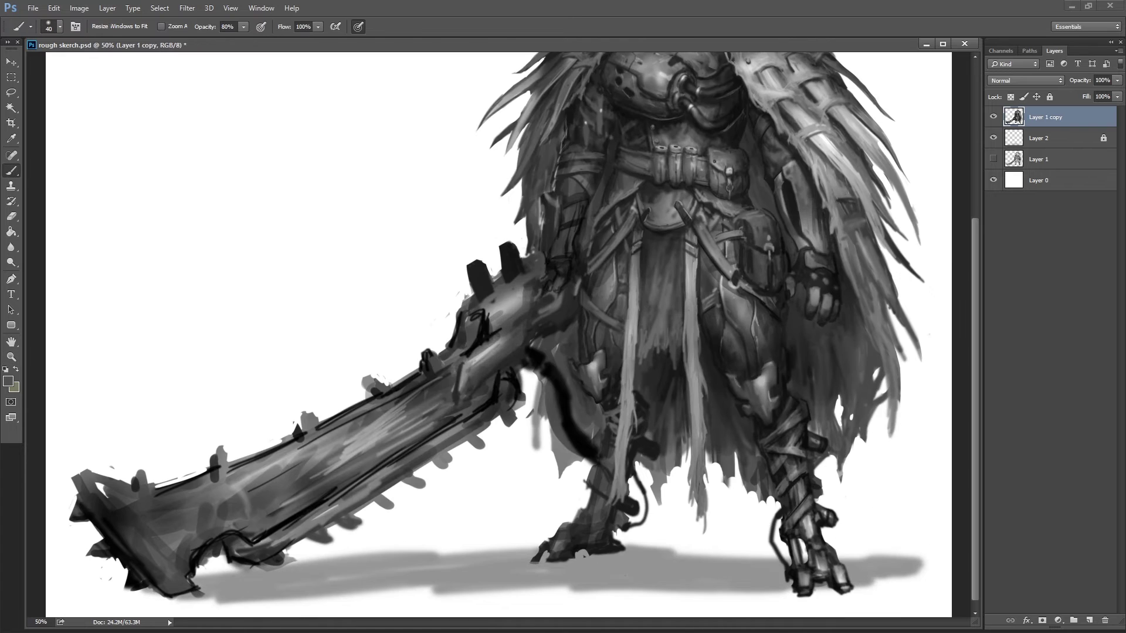
{"action": "left_click", "coordinate": [476, 346], "text": "alt"}
{"action": "left_click", "coordinate": [505, 350], "text": "alt"}
{"action": "left_click_drag", "start_coordinate": [534, 352], "coordinate": [541, 371]}
{"action": "left_click_drag", "start_coordinate": [515, 411], "coordinate": [511, 368]}
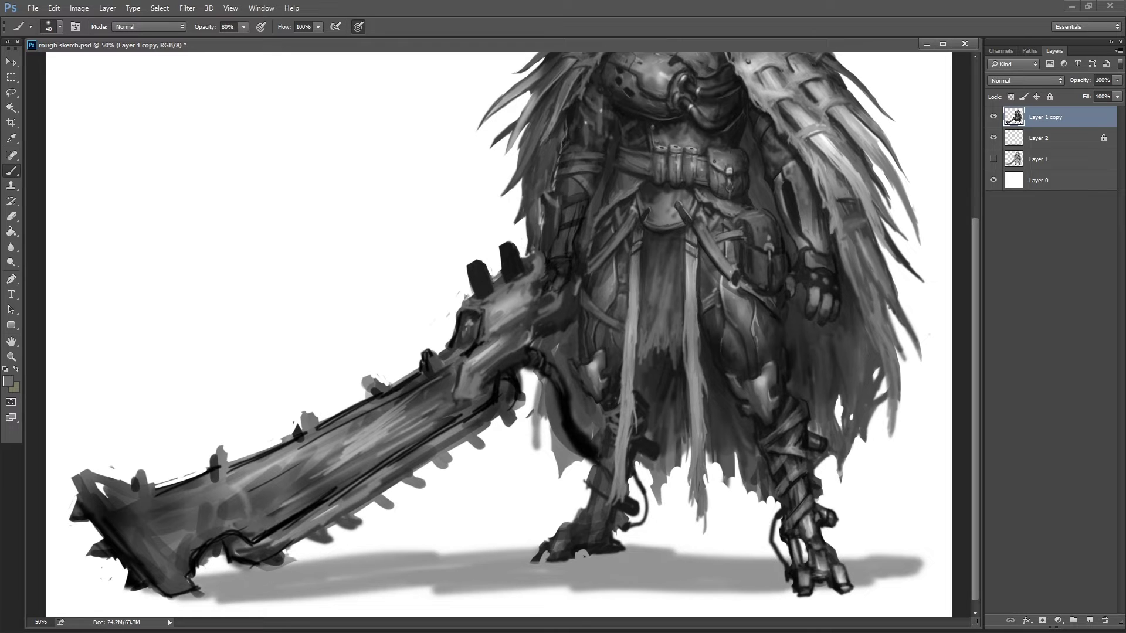
- Clean up the spikes along the blade's upper edge, stepping back through unwanted strokes
{"action": "key", "text": "e"}
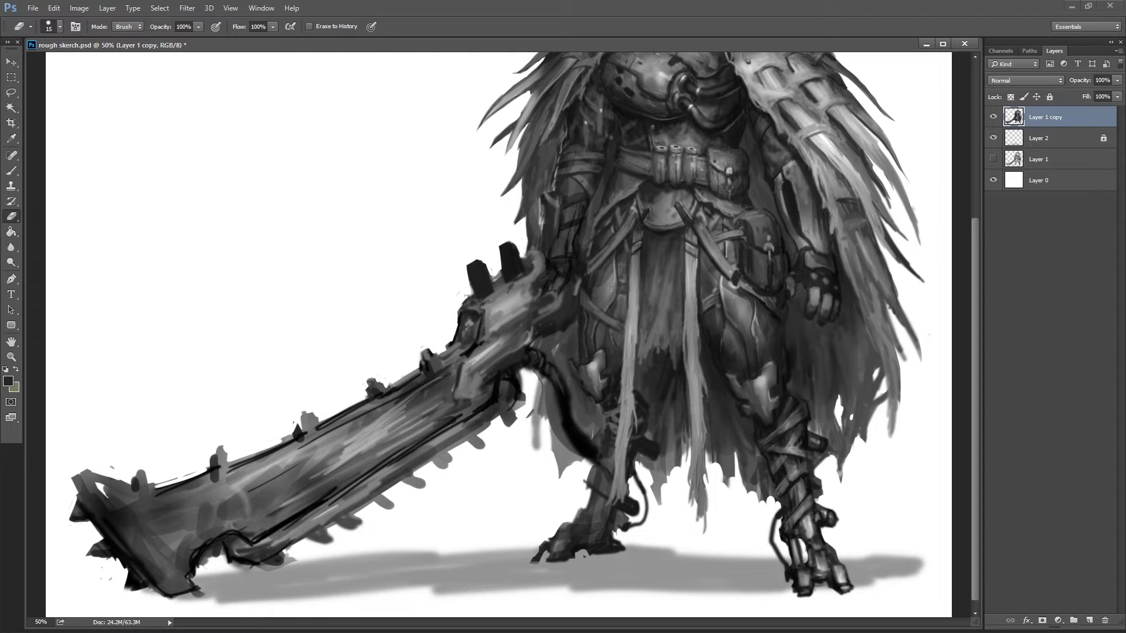
{"action": "key", "text": "ctrl"}
{"action": "key", "text": "ctrl+alt+z"}
{"action": "key", "text": "ctrl+alt+z"}
{"action": "key", "text": "ctrl+alt+z"}
{"action": "key", "text": "ctrl+alt+z"}
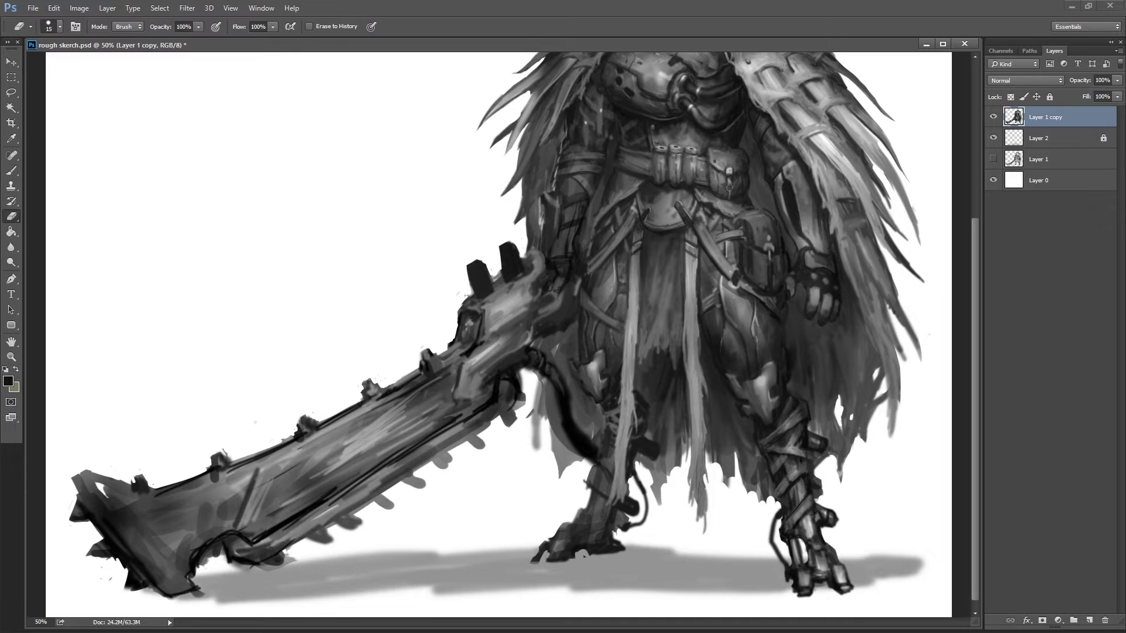
- Add light grey strokes at 30% opacity across the blade's surface and its flared tip
{"action": "key", "text": "b"}
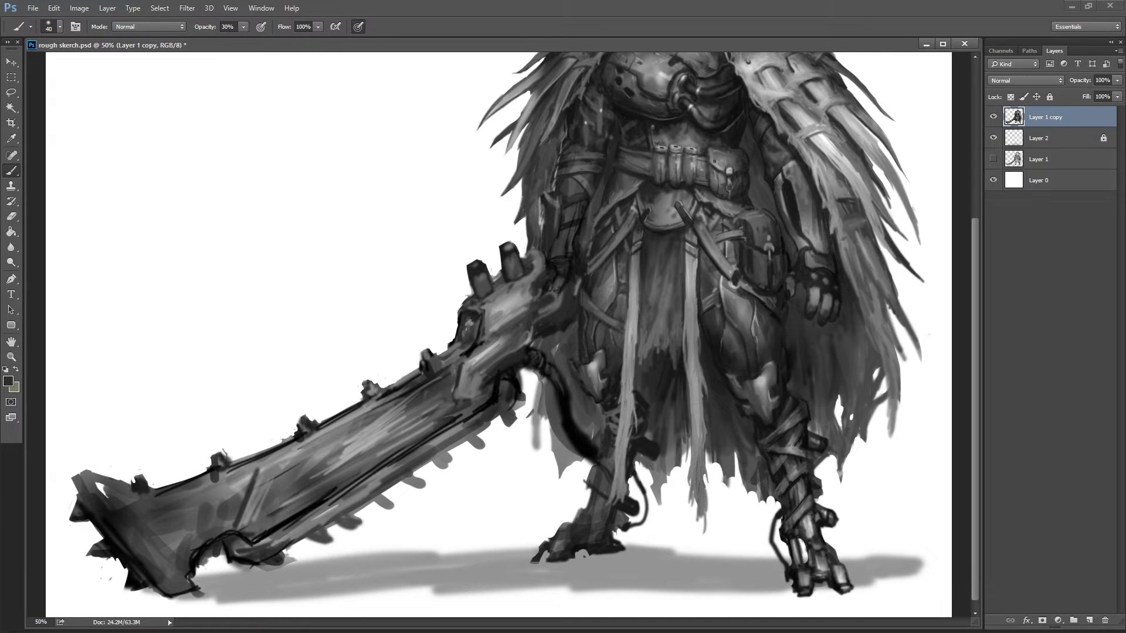
{"action": "key", "text": "x"}
{"action": "mouse_move", "coordinate": [287, 487]}
{"action": "left_mouse_down"}
{"action": "mouse_move", "coordinate": [205, 519]}
{"action": "mouse_move", "coordinate": [258, 464]}
{"action": "left_mouse_up"}
{"action": "mouse_move", "coordinate": [170, 513]}
{"action": "left_mouse_down"}
{"action": "mouse_move", "coordinate": [105, 516]}
{"action": "mouse_move", "coordinate": [131, 513]}
{"action": "left_mouse_up"}
{"action": "key", "text": "x"}
{"action": "key", "text": "e"}
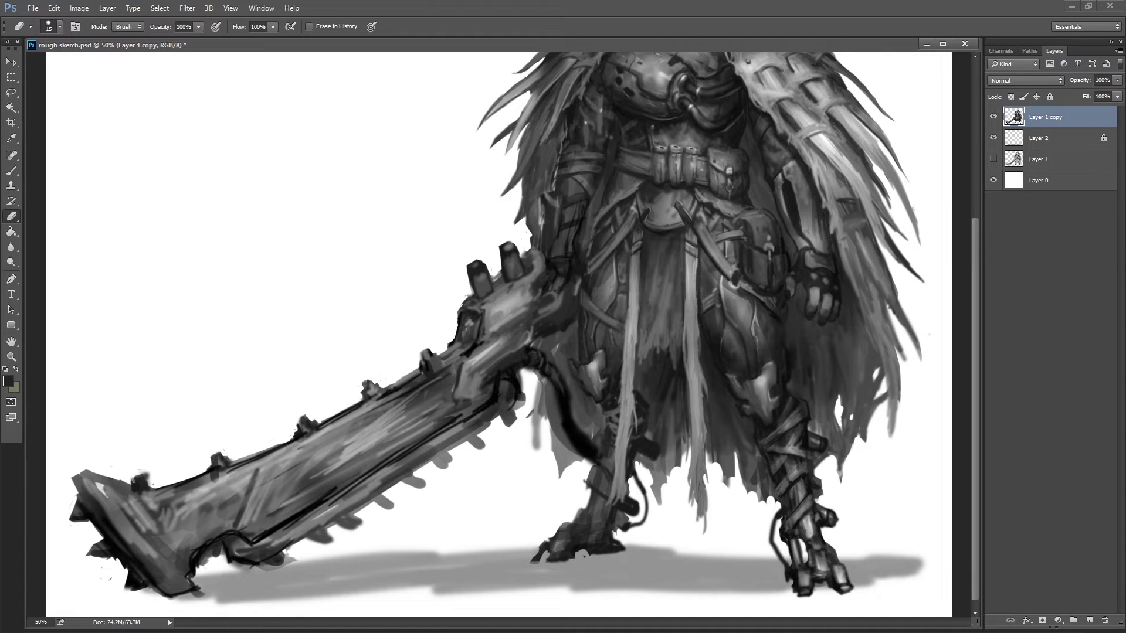
- Draw dark chainsaw teeth along the blade's lower edge at 100% opacity and trim their outlines with the eraser
{"action": "key", "text": "b"}
{"action": "key", "text": "x"}
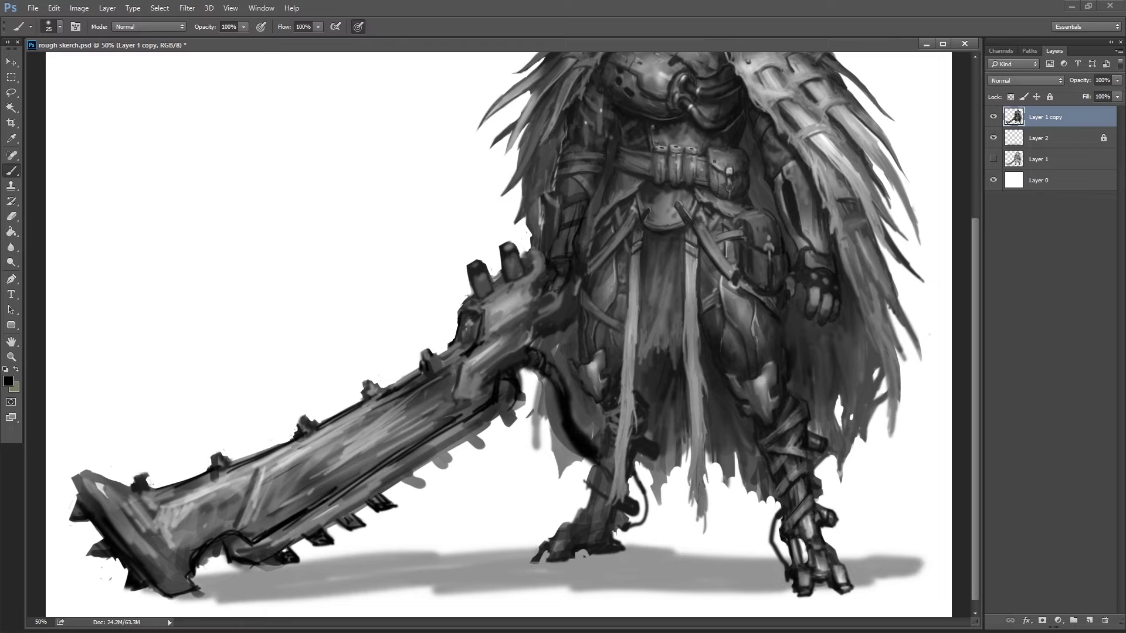
{"action": "left_click_drag", "start_coordinate": [423, 472], "coordinate": [478, 446]}
{"action": "key", "text": "e"}
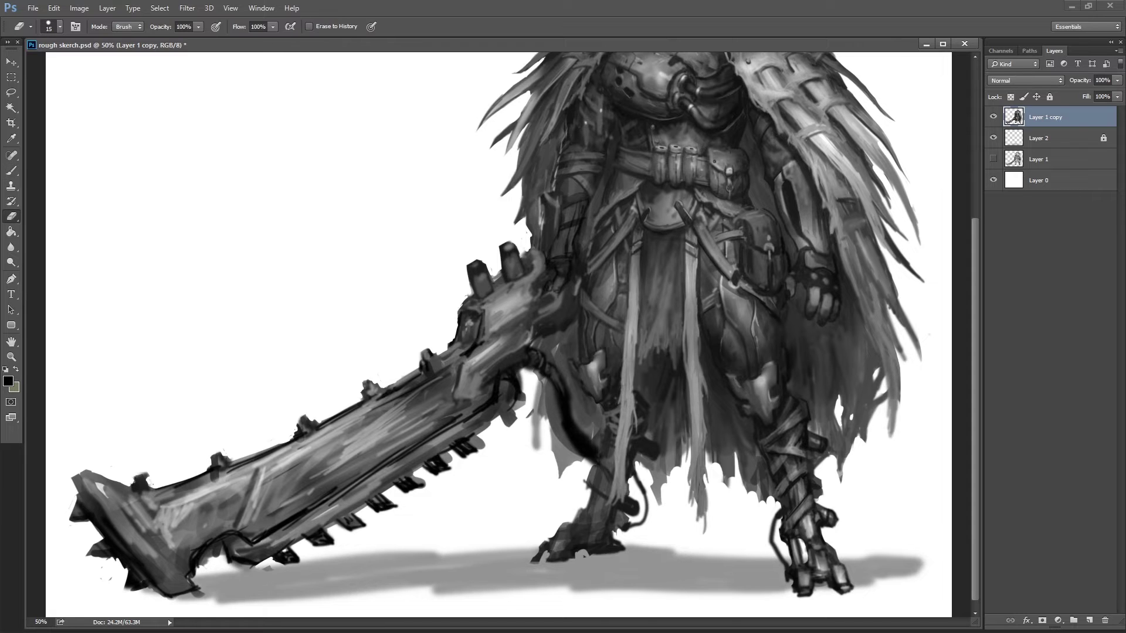
{"action": "key", "text": "b"}
{"action": "left_click_drag", "start_coordinate": [246, 563], "coordinate": [267, 575]}
{"action": "key", "text": "e"}
{"action": "key", "text": "x"}
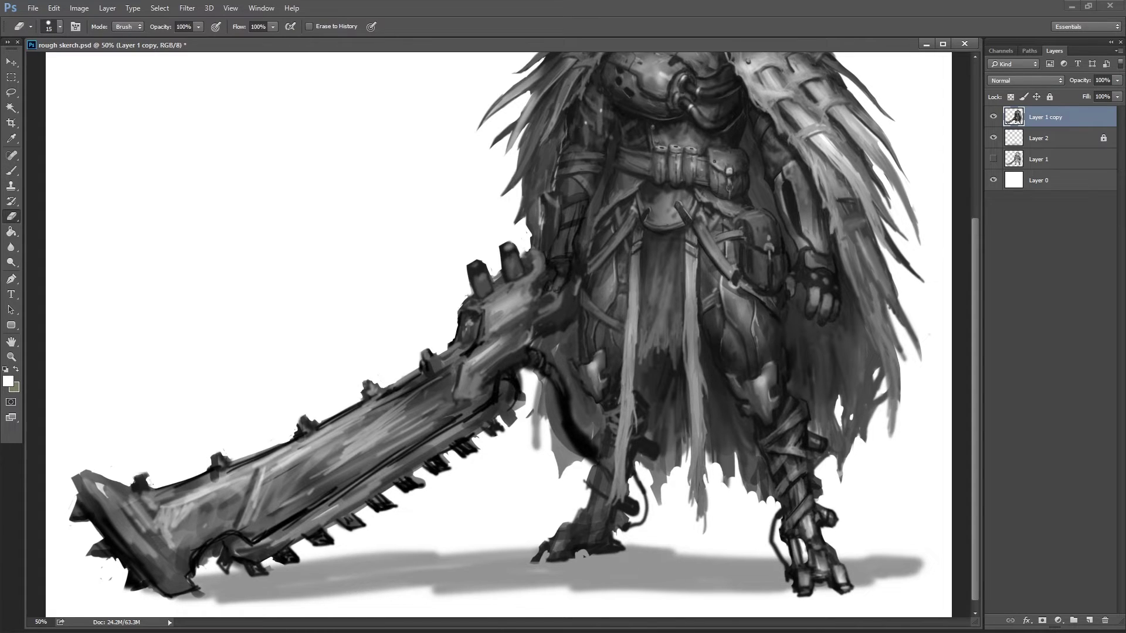
- Shape the teeth nearest the grip and the tip notch, adding lighter grey accents to the lower teeth
{"action": "key", "text": "b"}
{"action": "key", "text": "x"}
{"action": "left_click_drag", "start_coordinate": [504, 422], "coordinate": [522, 409]}
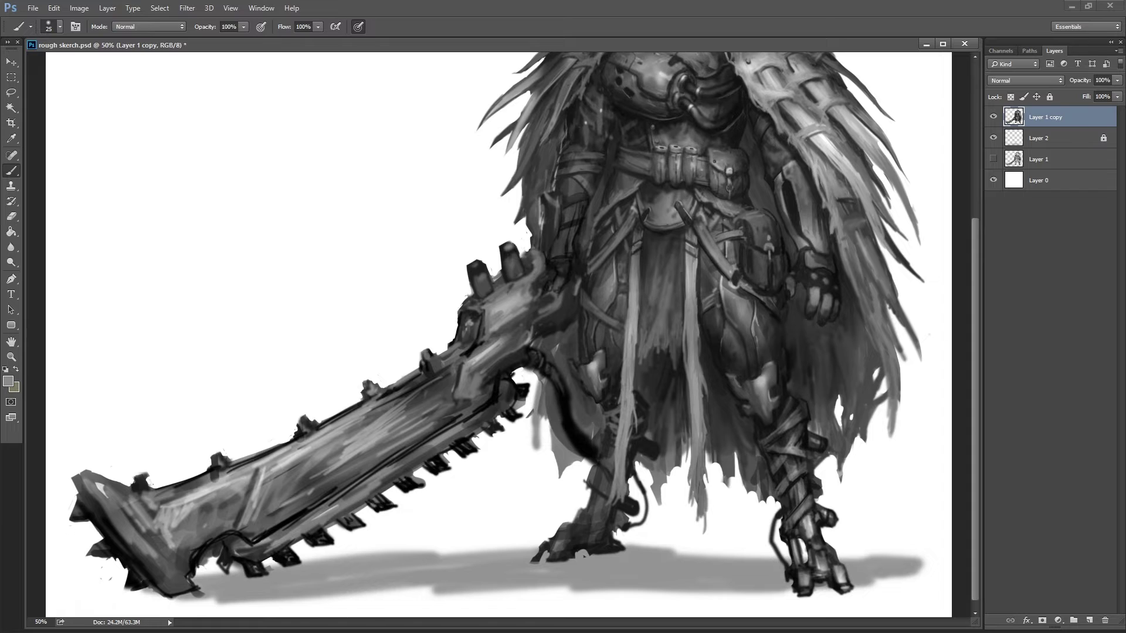
{"action": "mouse_move", "coordinate": [223, 528]}
{"action": "left_mouse_down"}
{"action": "mouse_move", "coordinate": [252, 555]}
{"action": "mouse_move", "coordinate": [214, 564]}
{"action": "left_mouse_up"}
{"action": "key", "text": "e"}
{"action": "key", "text": "b"}
{"action": "key", "text": "x"}
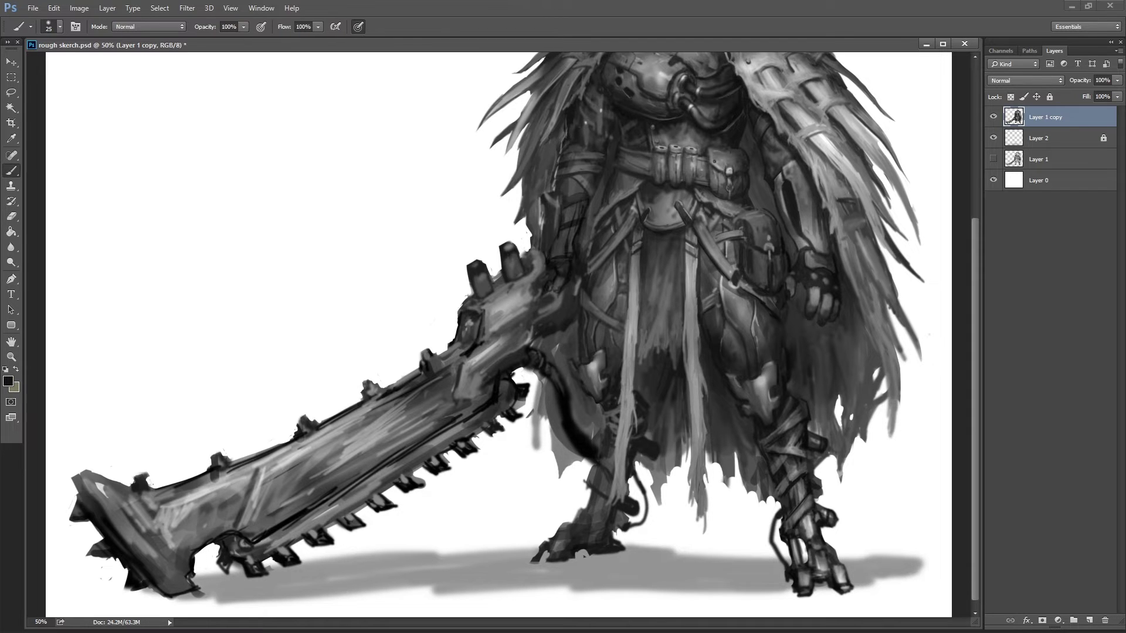
- Paint dark chipped patches and round rivets on the blade with sampled greys at 88% opacity
{"action": "left_click", "coordinate": [332, 486], "text": "alt"}
{"action": "key", "text": "8"}
{"action": "key", "text": "8"}
{"action": "left_click_drag", "start_coordinate": [352, 434], "coordinate": [387, 402]}
{"action": "left_click", "coordinate": [290, 468]}
{"action": "left_click_drag", "start_coordinate": [115, 490], "coordinate": [126, 510]}
- Erase the stray grey stroke below the grip and paint dark panel details on the sword's grip housing
{"action": "key", "text": "e"}
{"action": "left_click_drag", "start_coordinate": [534, 387], "coordinate": [537, 448]}
{"action": "key", "text": "b"}
{"action": "key", "text": "x"}
{"action": "left_click_drag", "start_coordinate": [505, 414], "coordinate": [516, 437]}
{"action": "left_click_drag", "start_coordinate": [531, 332], "coordinate": [510, 361]}
{"action": "left_click", "coordinate": [497, 382], "text": "alt"}
{"action": "key", "text": "x"}
{"action": "left_click_drag", "start_coordinate": [522, 305], "coordinate": [505, 346]}
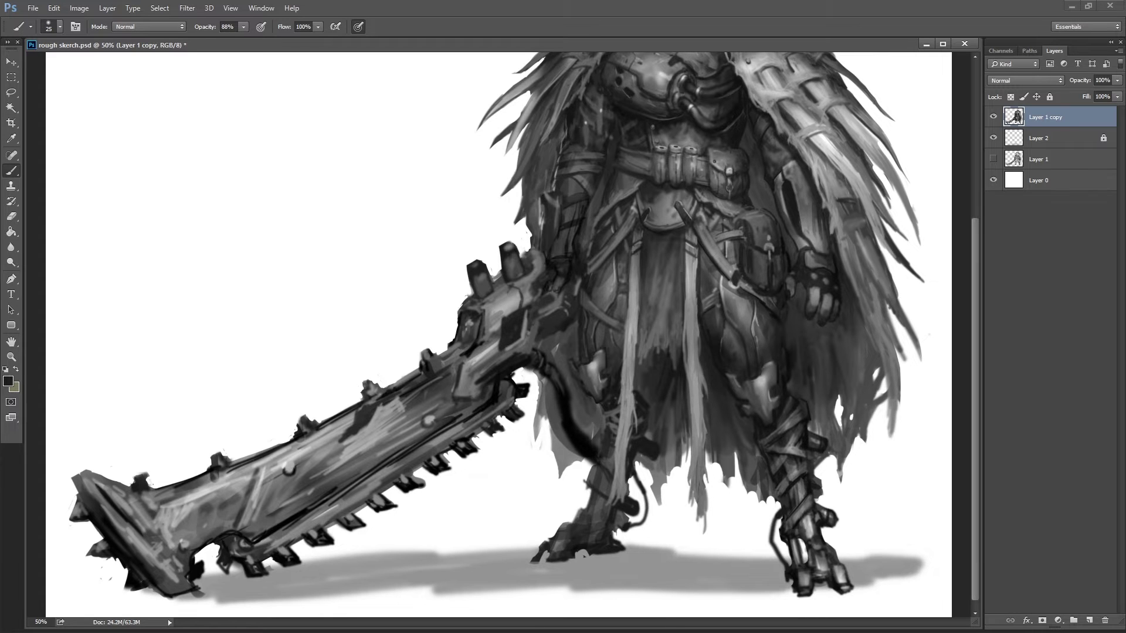
- Stretch the Layer 1 copy painting slightly with Free Transform
{"action": "key", "text": "ctrl+t"}
{"action": "key", "text": "ctrl+minus"}
{"action": "key", "text": "Return"}
{"action": "key", "text": "z"}
{"action": "left_click", "coordinate": [497, 332]}
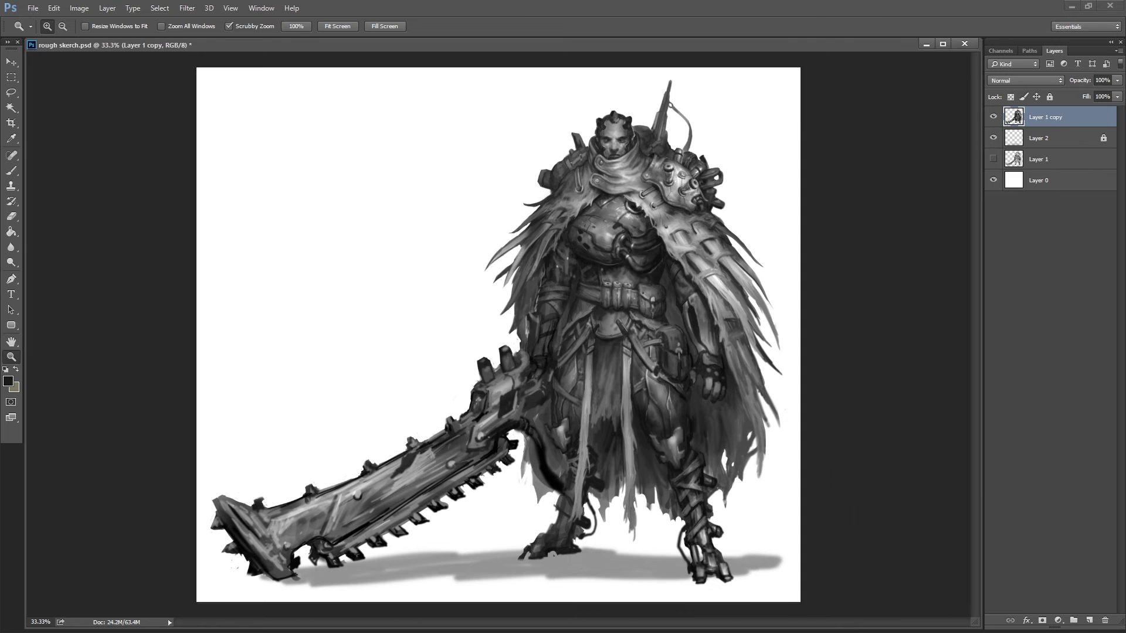
{"action": "key", "text": "ctrl+plus"}
{"action": "key", "text": "ctrl+minus"}
- Copy the free-arm side's upper cloak strands onto a new layer and rotate the copy about -4.46°
{"action": "key", "text": "l"}
{"action": "left_click_drag", "start_coordinate": [765, 320], "coordinate": [760, 308]}
{"action": "key", "text": "ctrl+j"}
{"action": "key", "text": "ctrl+t"}
{"action": "left_click_drag", "start_coordinate": [765, 179], "coordinate": [780, 173]}
{"action": "left_click_drag", "start_coordinate": [711, 258], "coordinate": [714, 260]}
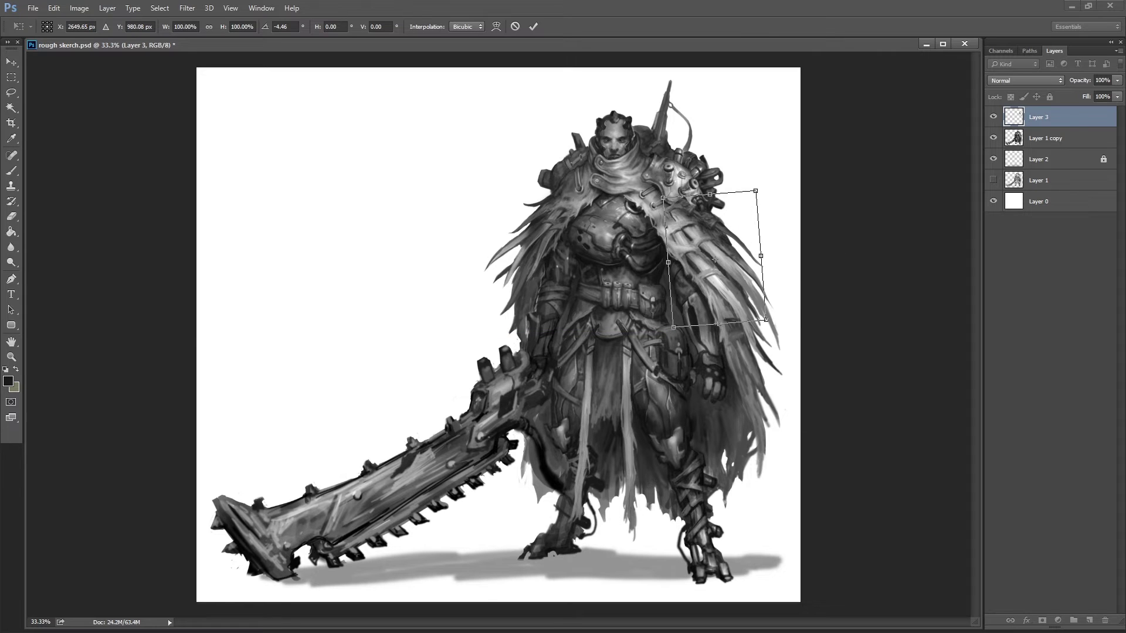
{"action": "key", "text": "Return"}
- Darken the copied cloak strands with a Levels midtone value of 0.78 and rotate them slightly
{"action": "key", "text": "ctrl+l"}
{"action": "type", "text": "0.78"}
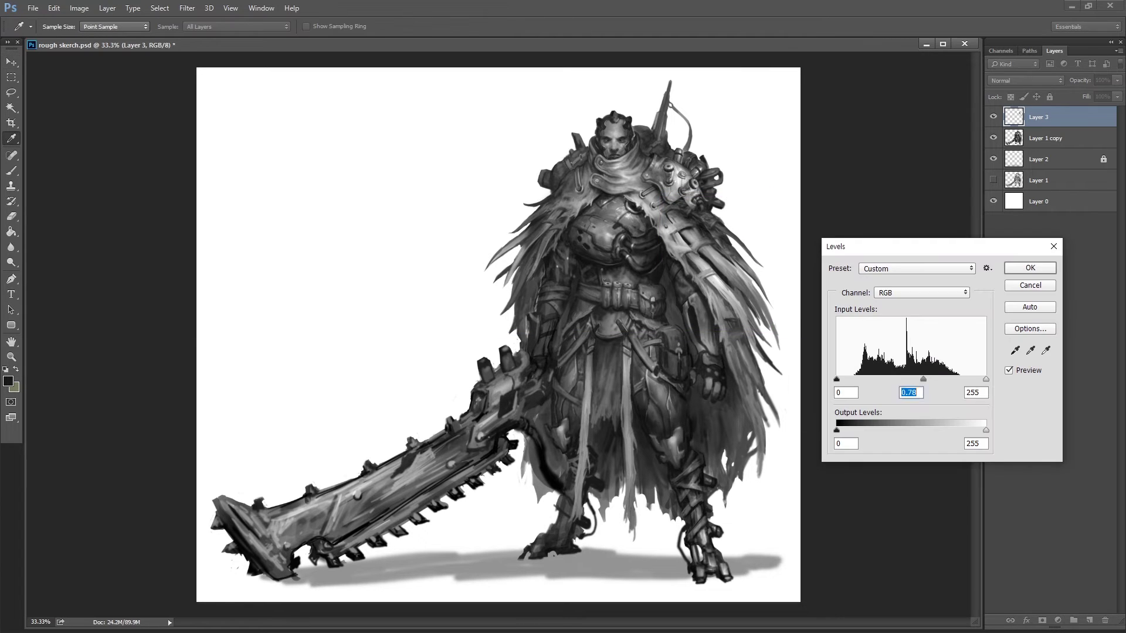
{"action": "key", "text": "Return"}
{"action": "key", "text": "ctrl+t"}
{"action": "left_click_drag", "start_coordinate": [783, 249], "coordinate": [786, 241]}
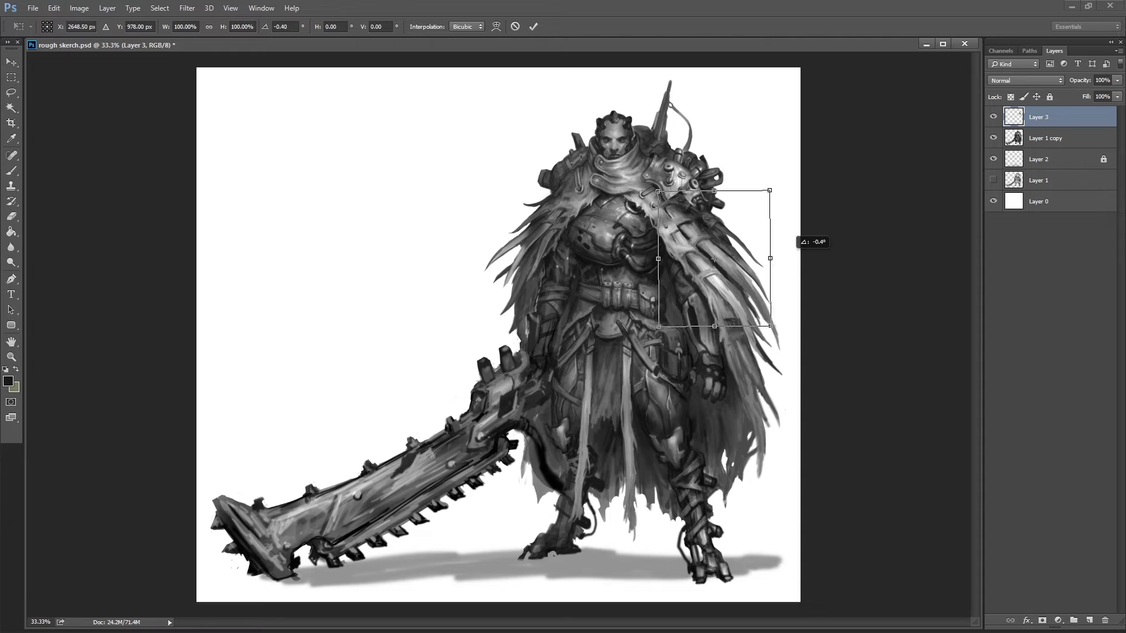
{"action": "key", "text": "Return"}
- Duplicate the copied cloak strands onto a layer beneath them and rotate the duplicate about -7.11°
{"action": "left_click_drag", "start_coordinate": [1044, 117], "coordinate": [1089, 620]}
{"action": "key", "text": "ctrl+t"}
{"action": "mouse_move", "coordinate": [789, 253]}
{"action": "left_mouse_down"}
{"action": "mouse_move", "coordinate": [762, 238]}
{"action": "mouse_move", "coordinate": [795, 237]}
{"action": "left_mouse_up"}
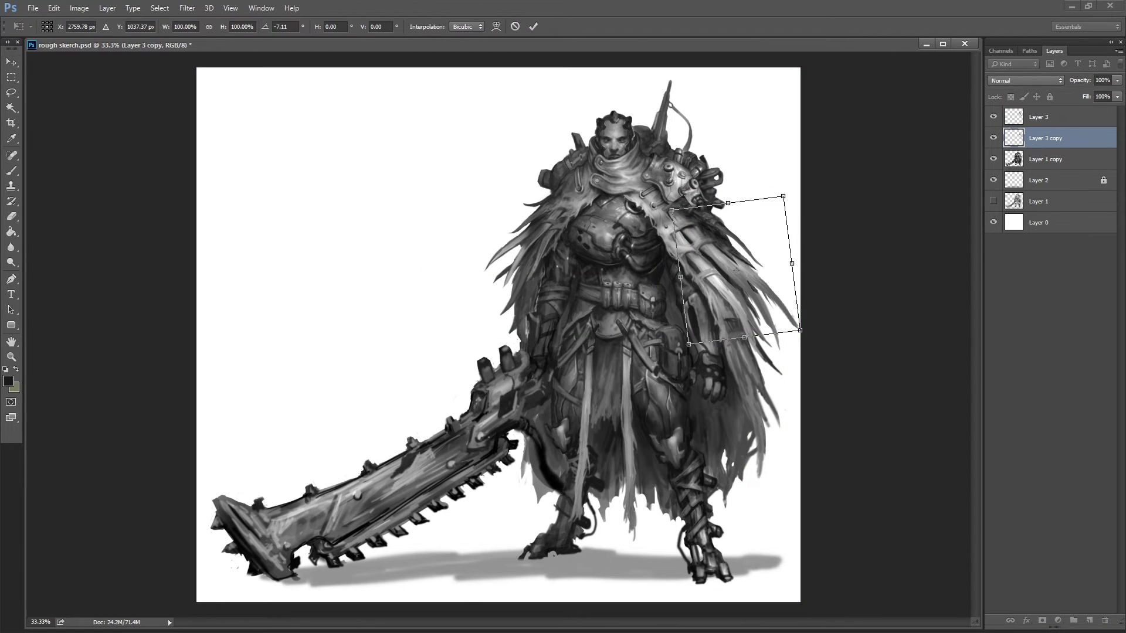
{"action": "key", "text": "Return"}
- Stretch the Layer 3 cloak strands to about 115.56% height and skew them about 5.98°
{"action": "key", "text": "alt+]"}
{"action": "key", "text": "ctrl+t"}
{"action": "left_click_drag", "start_coordinate": [743, 339], "coordinate": [744, 358]}
{"action": "left_click_drag", "start_coordinate": [792, 275], "coordinate": [792, 280]}
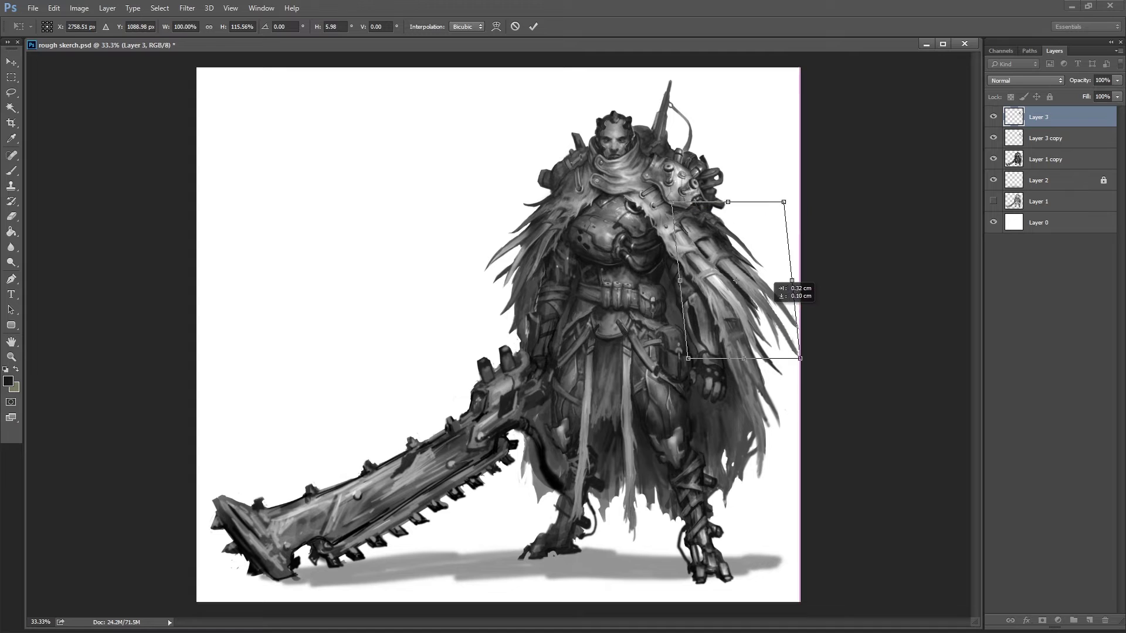
{"action": "key", "text": "Return"}
- Delete the duplicate cloak strand layer and select Layer 3
{"action": "key", "text": "alt+["}
{"action": "key", "text": "Delete"}
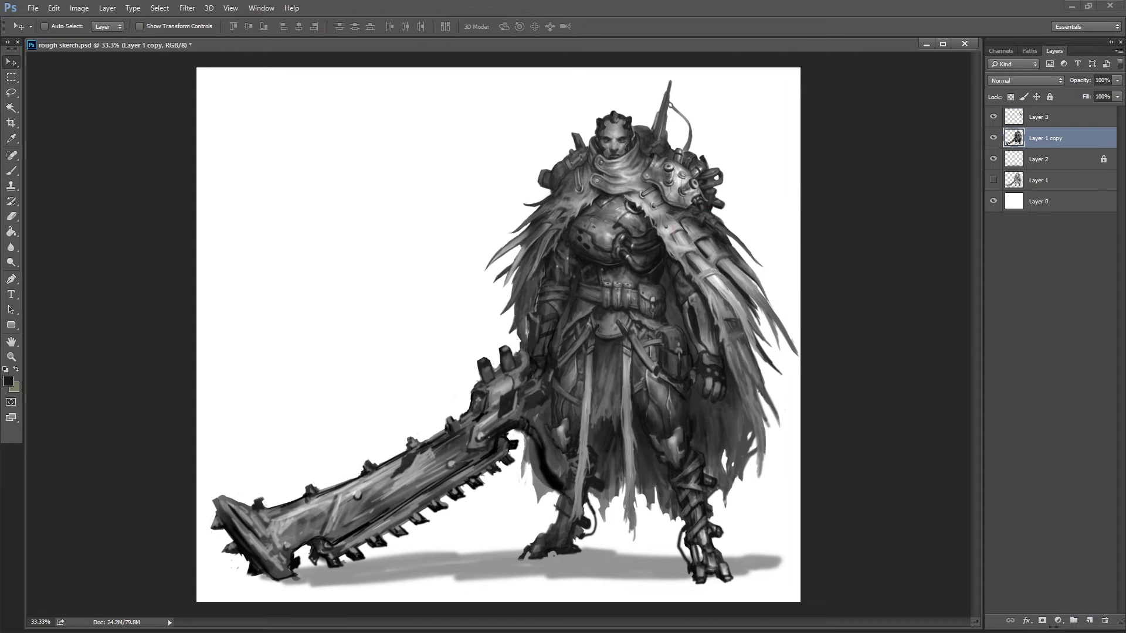
{"action": "left_click", "coordinate": [736, 224], "text": "ctrl"}
{"action": "left_click", "coordinate": [736, 224], "text": "ctrl"}
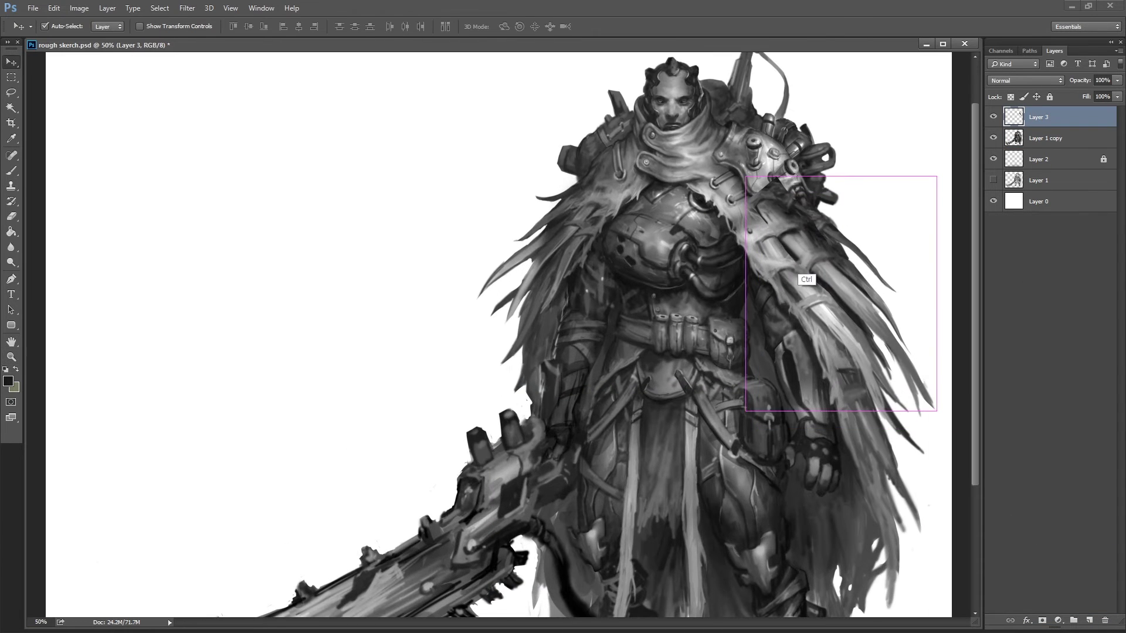
- Warp the Layer 3 cloak strands so their tips bend outward and down, away from the gloved hand
{"action": "key", "text": "ctrl+t"}
{"action": "right_click", "coordinate": [785, 317]}
{"action": "left_click", "coordinate": [809, 405]}
{"action": "left_click_drag", "start_coordinate": [937, 411], "coordinate": [861, 405]}
{"action": "left_click_drag", "start_coordinate": [833, 293], "coordinate": [827, 282]}
{"action": "left_click_drag", "start_coordinate": [743, 172], "coordinate": [753, 178]}
{"action": "left_click_drag", "start_coordinate": [818, 258], "coordinate": [830, 272]}
{"action": "left_click_drag", "start_coordinate": [936, 436], "coordinate": [943, 443]}
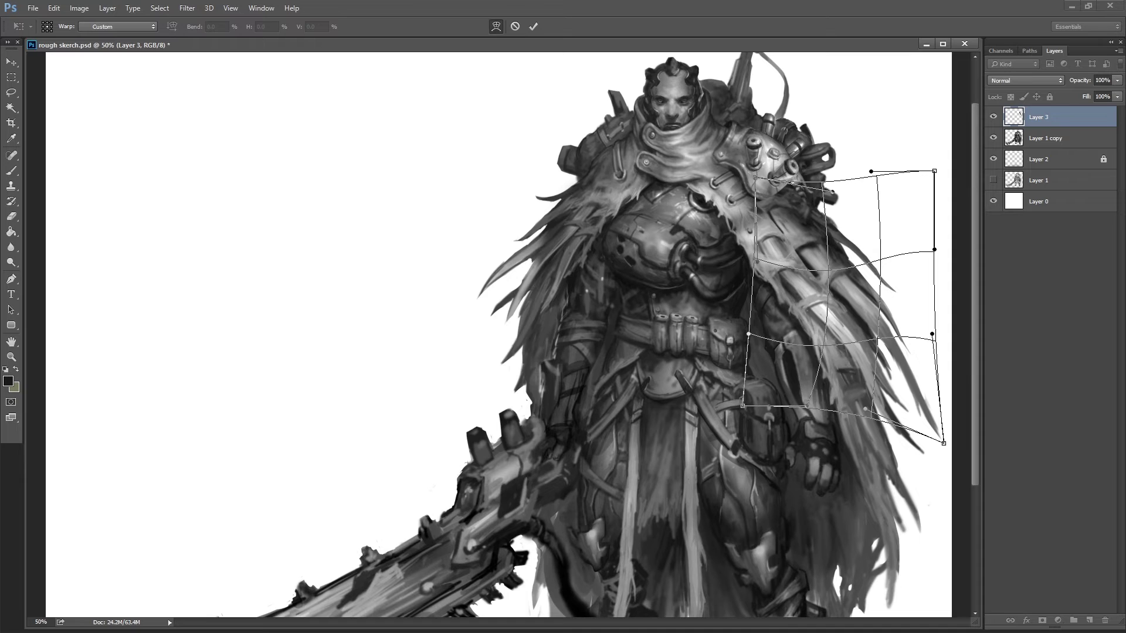
{"action": "key", "text": "Return"}
- Paint extra dark pointed strands along the cloak's outer edge below the armoured shoulder on Layer 3
{"action": "key", "text": "e"}
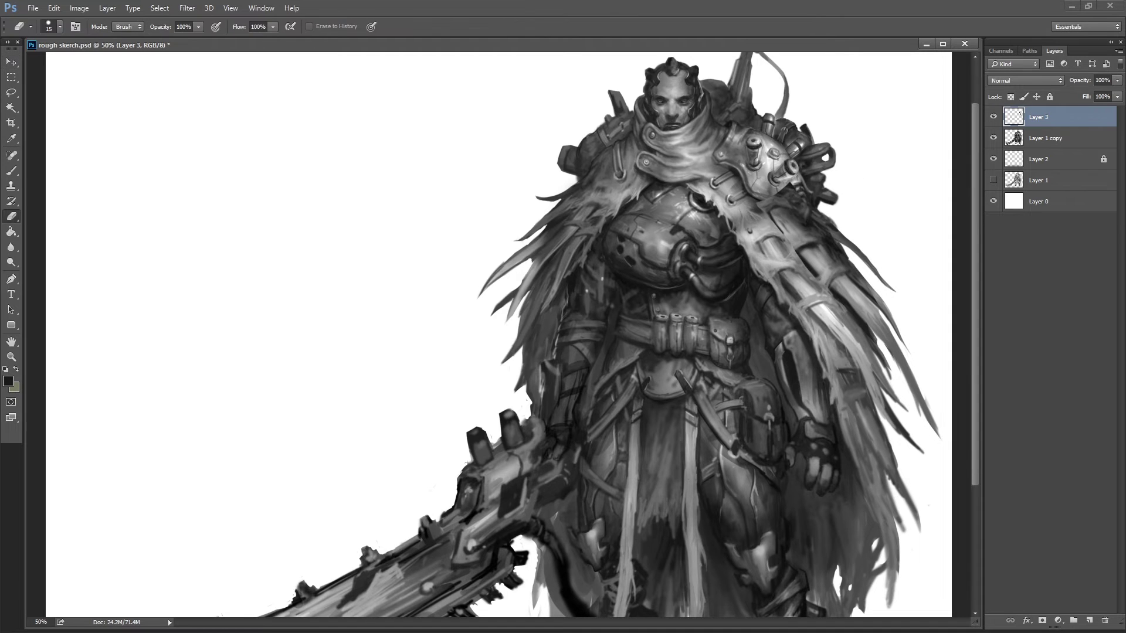
{"action": "key", "text": "b"}
{"action": "left_click_drag", "start_coordinate": [872, 299], "coordinate": [933, 356]}
{"action": "left_click", "coordinate": [839, 273], "text": "alt"}
{"action": "left_click_drag", "start_coordinate": [833, 241], "coordinate": [903, 288]}
{"action": "left_click", "coordinate": [840, 228], "text": "alt"}
{"action": "left_click_drag", "start_coordinate": [857, 258], "coordinate": [909, 294]}
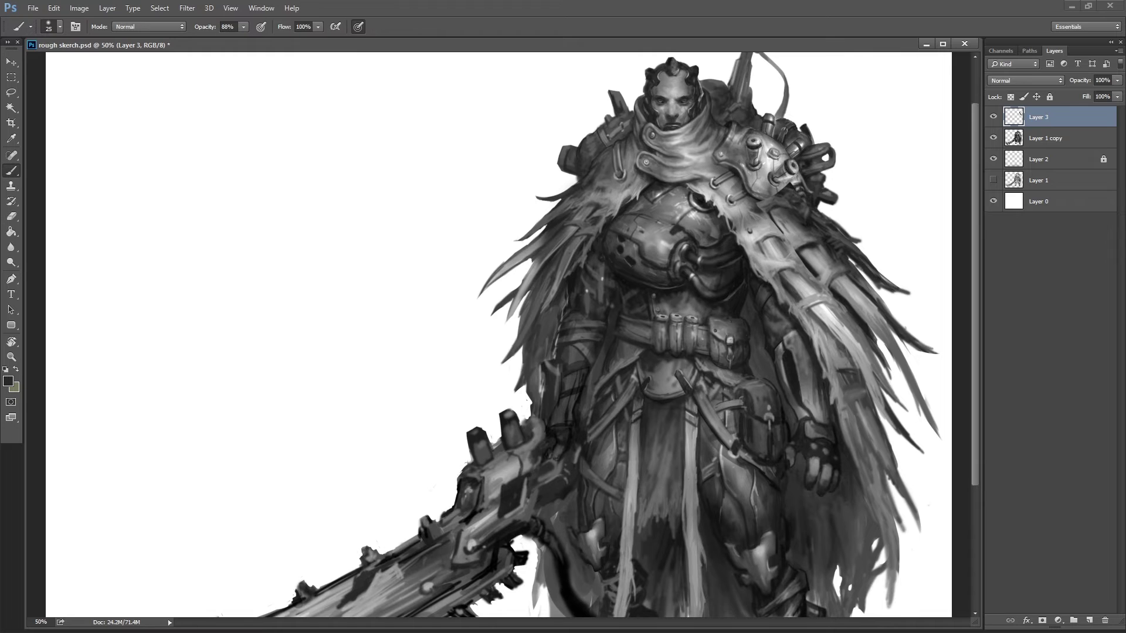
- Paint details with sampled greys around the armoured shoulder, the upper cloak and its straps using a 25 px brush
{"action": "left_click", "coordinate": [866, 360], "text": "alt"}
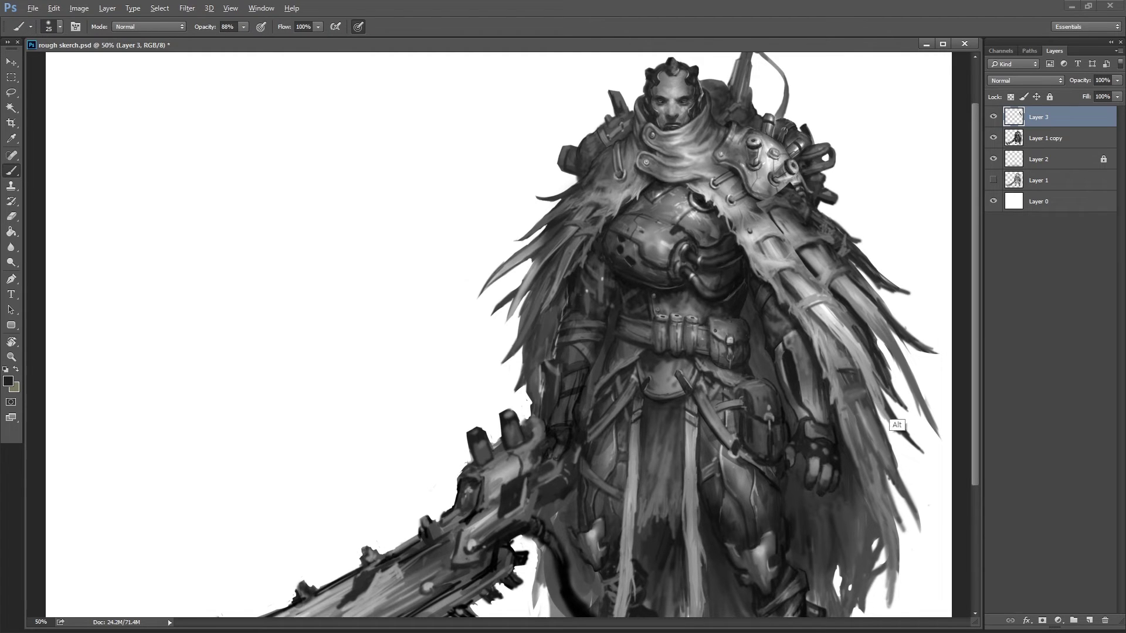
{"action": "left_click", "coordinate": [796, 274], "text": "alt"}
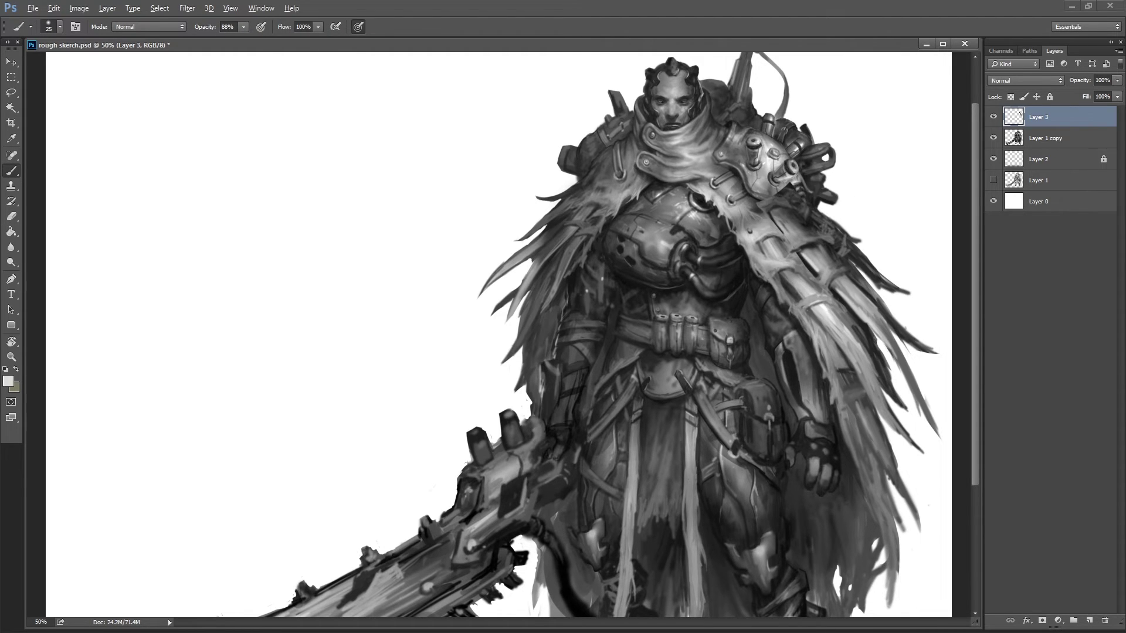
{"action": "left_click", "coordinate": [800, 218], "text": "alt"}
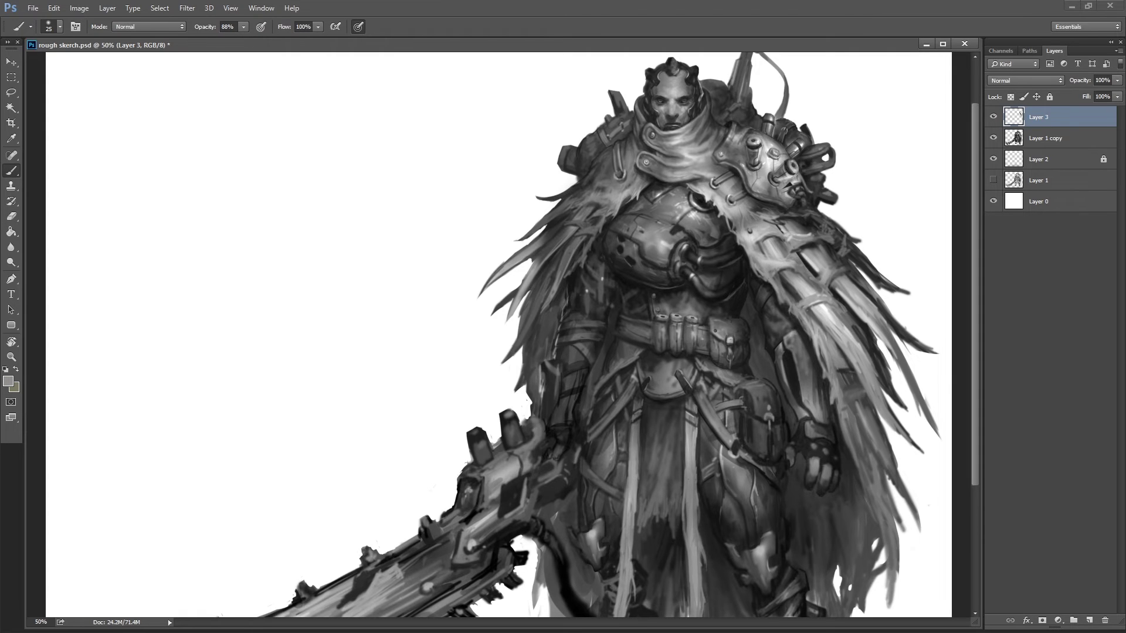
{"action": "left_click", "coordinate": [812, 268], "text": "alt"}
{"action": "left_click", "coordinate": [805, 244], "text": "alt"}
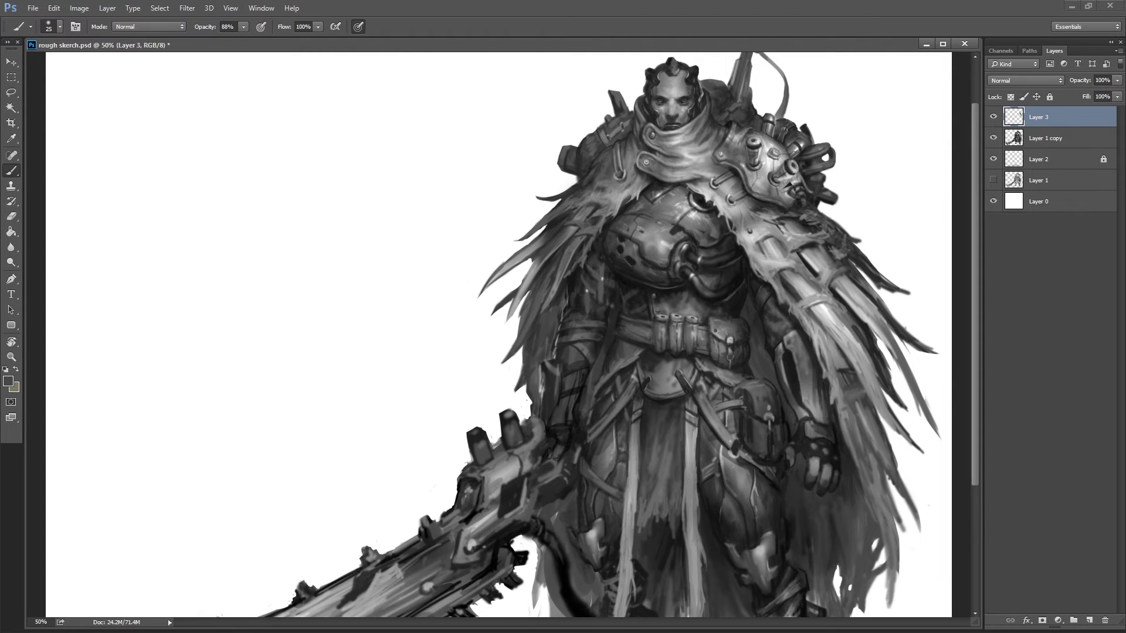
{"action": "left_click", "coordinate": [845, 267], "text": "alt"}
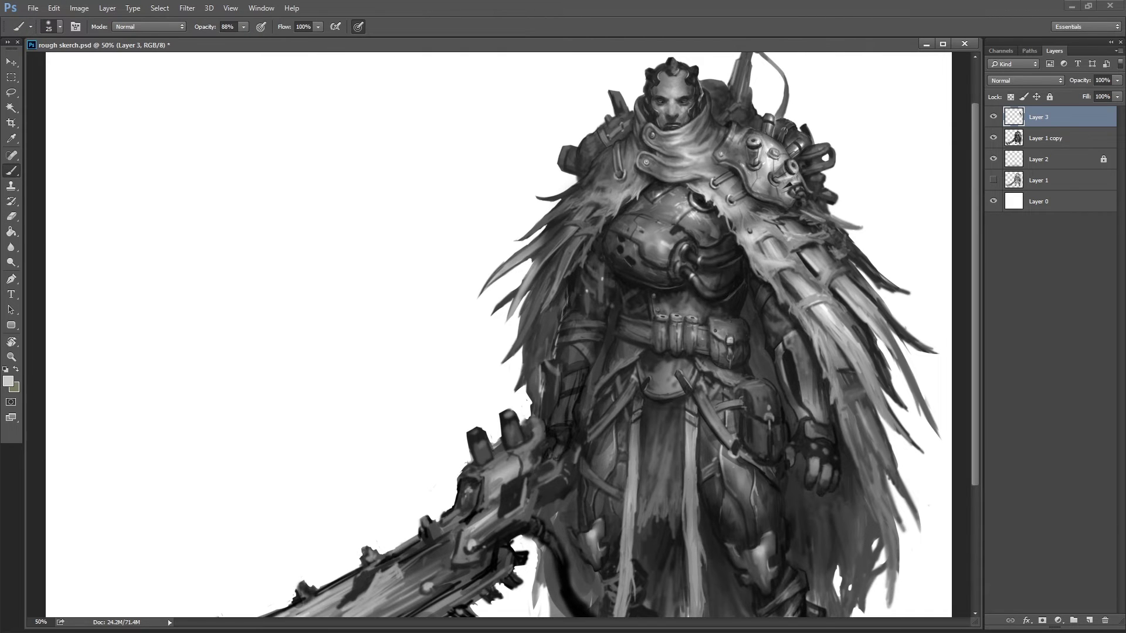
- Refine the lower cloak strands with dark accents and sampled light greys, and add fine texture to the upper cloak
{"action": "key", "text": "e"}
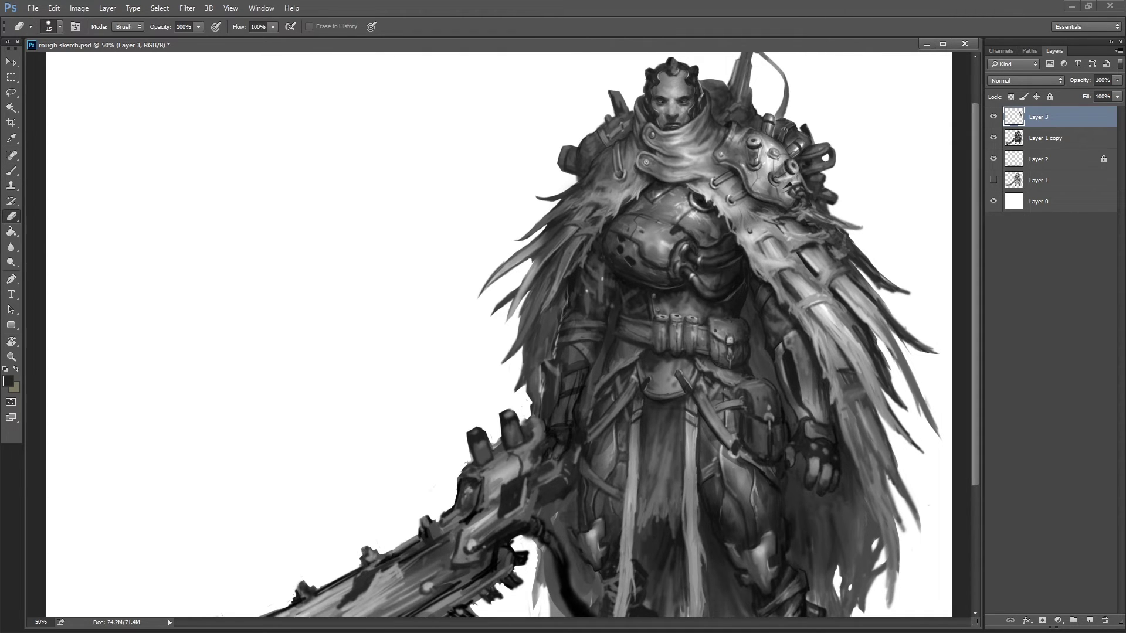
{"action": "key", "text": "b"}
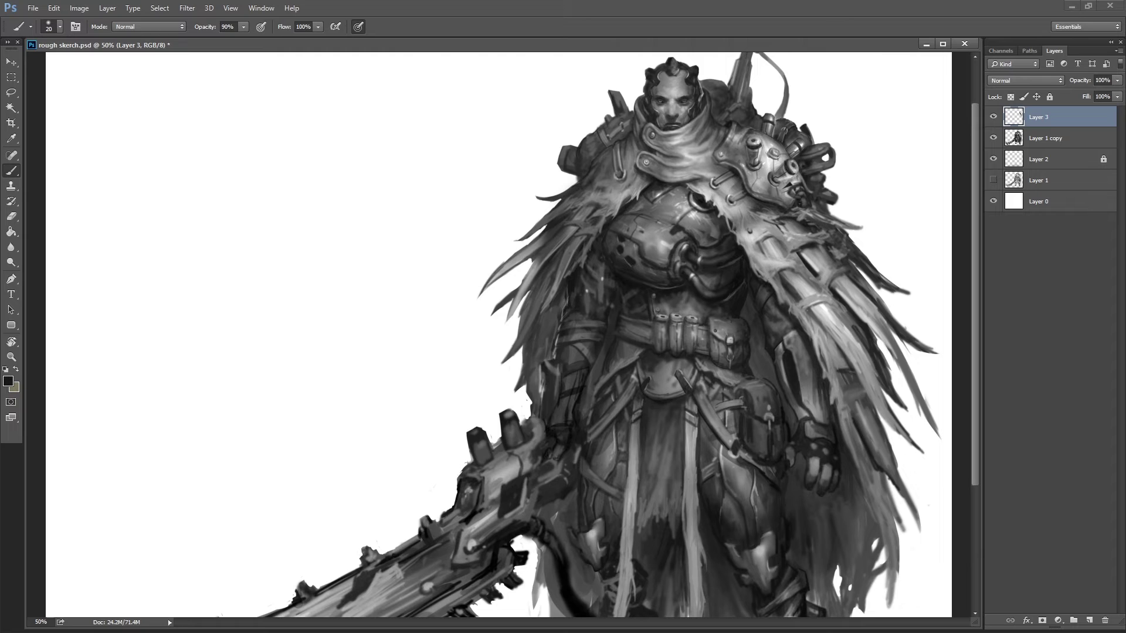
{"action": "left_click", "coordinate": [866, 438], "text": "alt"}
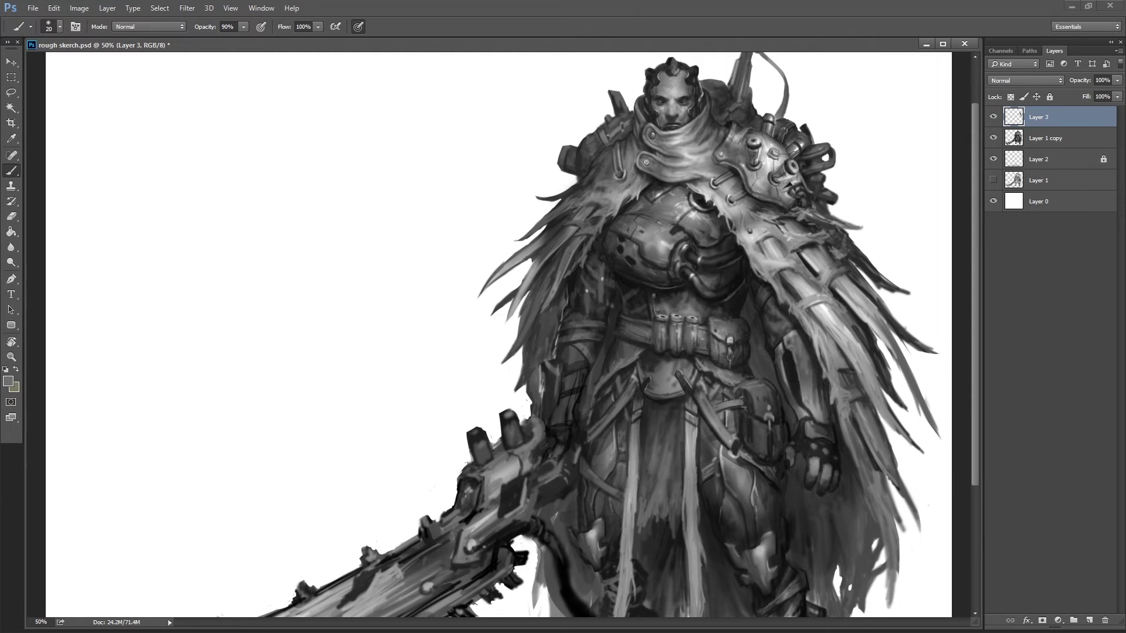
{"action": "left_click", "coordinate": [828, 334], "text": "alt"}
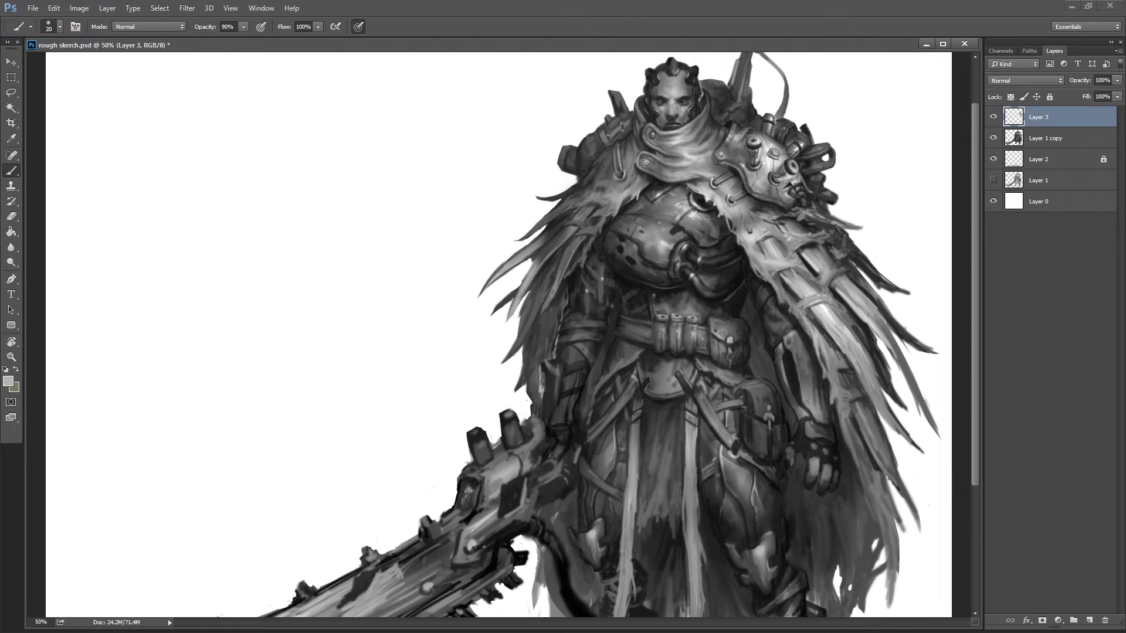
{"action": "left_click", "coordinate": [613, 232], "text": "alt"}
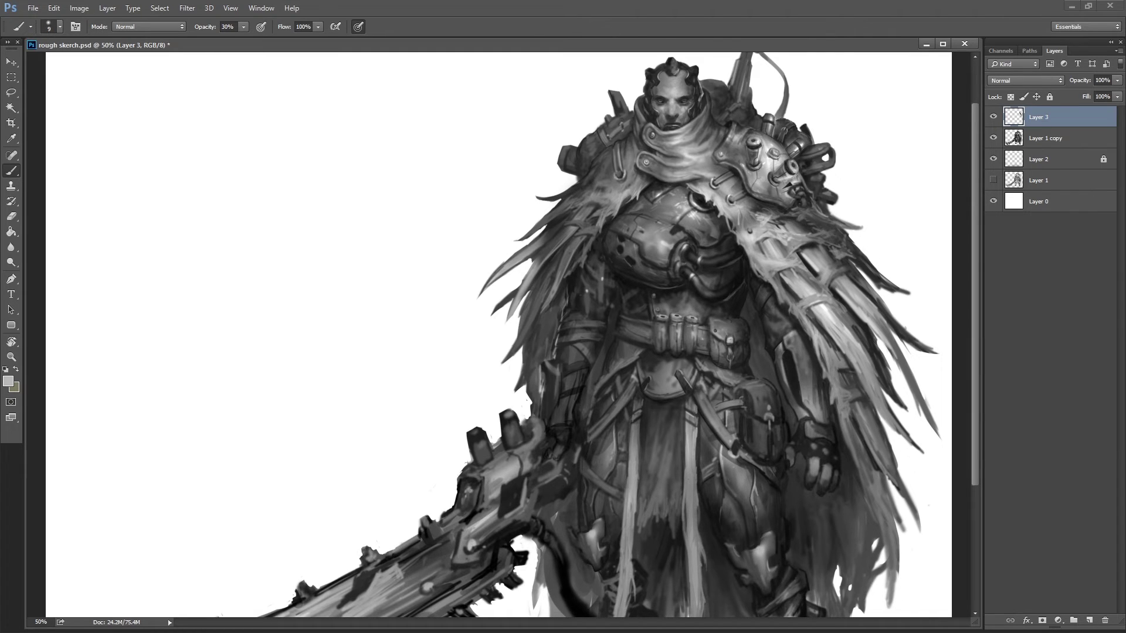
- Merge Layer 3 into Layer 1 copy and darken the merged figure with a Hue/Saturation adjustment
{"action": "key", "text": "ctrl+e"}
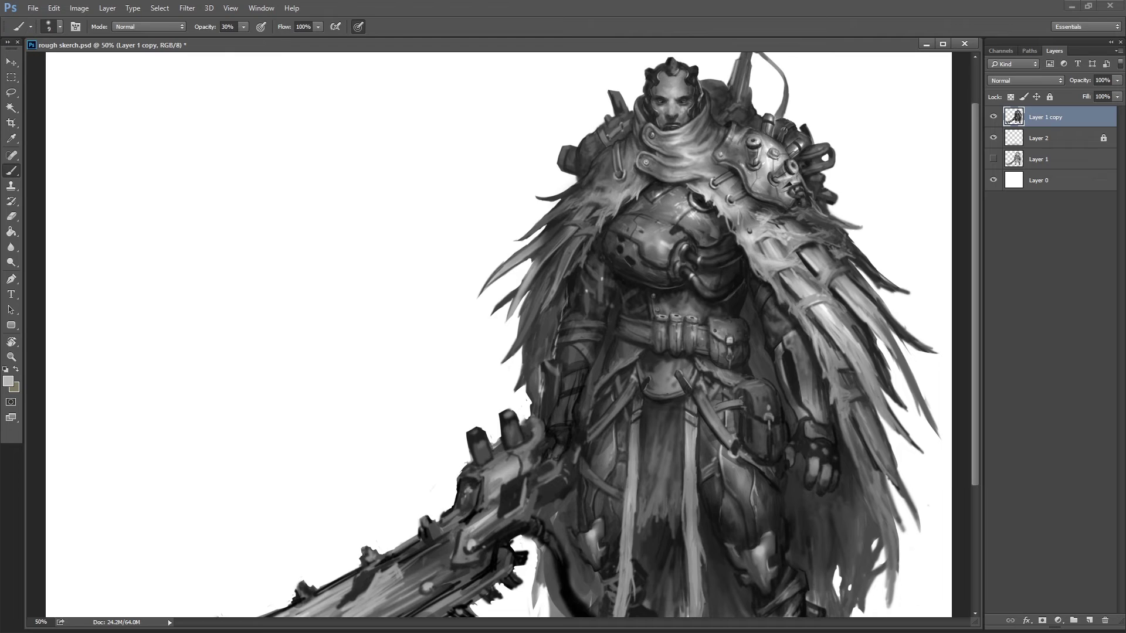
{"action": "key", "text": "ctrl+minus"}
{"action": "key", "text": "z"}
{"action": "key", "text": "ctrl+u"}
{"action": "key", "text": "Return"}
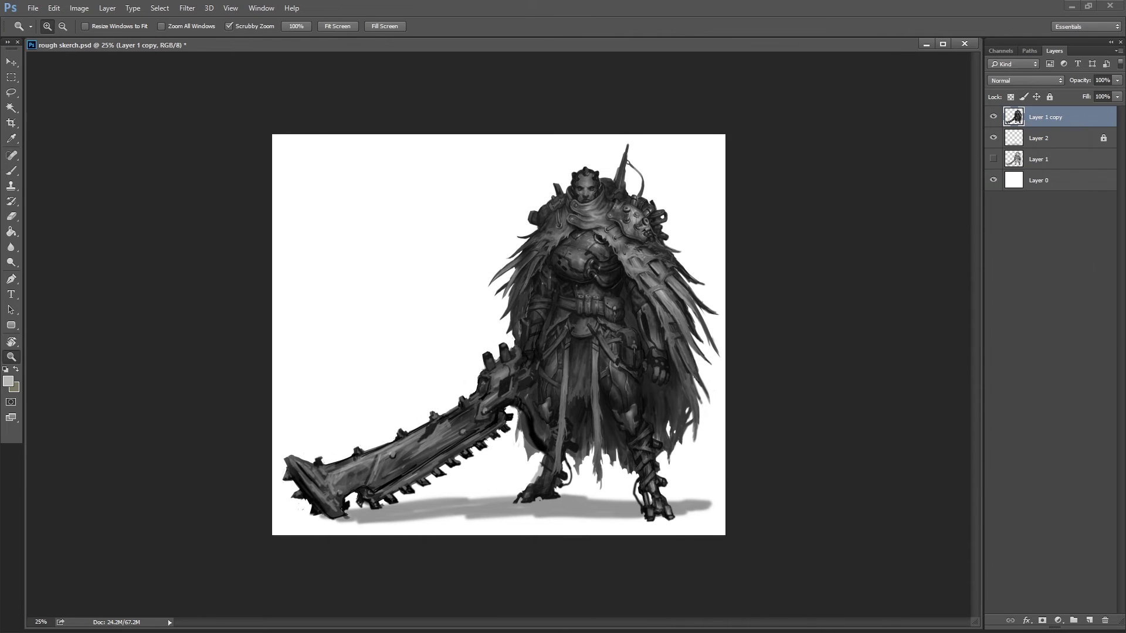
- Dodge the highlights on the head, torso, arms, legs and sword with a 250 px brush at 100% exposure
{"action": "key", "text": "ctrl+plus"}
{"action": "key", "text": "o"}
{"action": "mouse_move", "coordinate": [611, 128]}
{"action": "left_mouse_down"}
{"action": "mouse_move", "coordinate": [645, 171]}
{"action": "mouse_move", "coordinate": [575, 208]}
{"action": "left_mouse_up"}
{"action": "mouse_move", "coordinate": [666, 346]}
{"action": "left_mouse_down"}
{"action": "mouse_move", "coordinate": [622, 322]}
{"action": "mouse_move", "coordinate": [635, 253]}
{"action": "mouse_move", "coordinate": [695, 229]}
{"action": "mouse_move", "coordinate": [540, 240]}
{"action": "left_mouse_up"}
{"action": "mouse_move", "coordinate": [504, 387]}
{"action": "left_mouse_down"}
{"action": "mouse_move", "coordinate": [481, 431]}
{"action": "mouse_move", "coordinate": [334, 516]}
{"action": "mouse_move", "coordinate": [258, 531]}
{"action": "mouse_move", "coordinate": [290, 543]}
{"action": "left_mouse_up"}
{"action": "left_click_drag", "start_coordinate": [671, 431], "coordinate": [674, 452]}
{"action": "mouse_move", "coordinate": [659, 399]}
{"action": "left_mouse_down"}
{"action": "mouse_move", "coordinate": [643, 311]}
{"action": "mouse_move", "coordinate": [582, 439]}
{"action": "mouse_move", "coordinate": [597, 294]}
{"action": "left_mouse_up"}
{"action": "key", "text": "ctrl"}
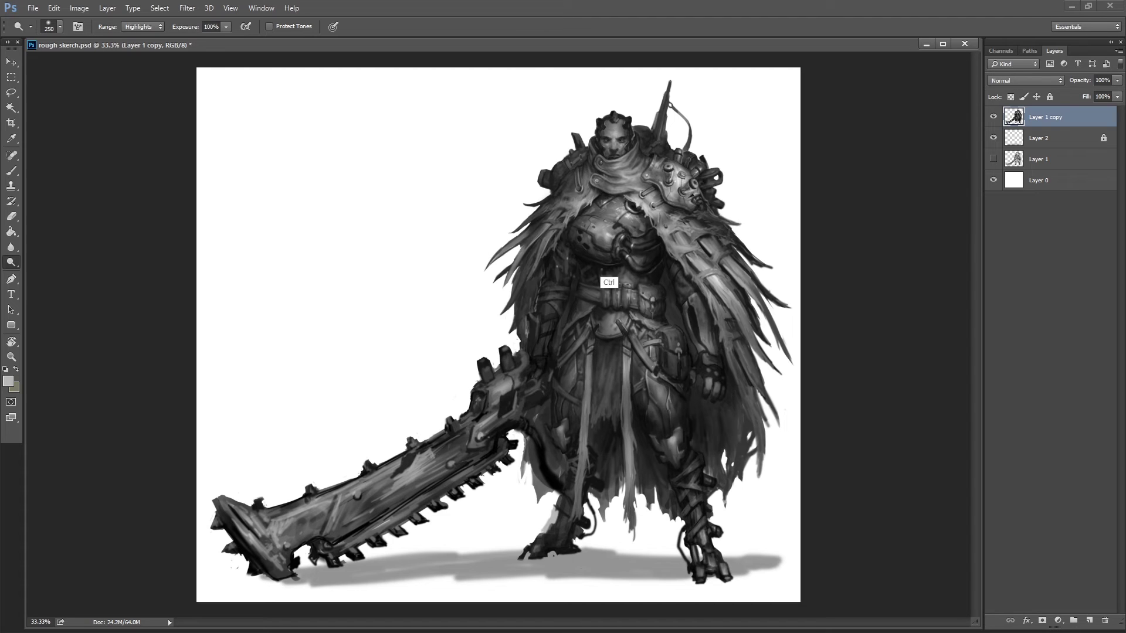
{"action": "mouse_move", "coordinate": [434, 487]}
{"action": "left_mouse_down"}
{"action": "mouse_move", "coordinate": [382, 522]}
{"action": "mouse_move", "coordinate": [334, 525]}
{"action": "mouse_move", "coordinate": [281, 563]}
{"action": "left_mouse_up"}
{"action": "left_click_drag", "start_coordinate": [478, 423], "coordinate": [487, 434]}
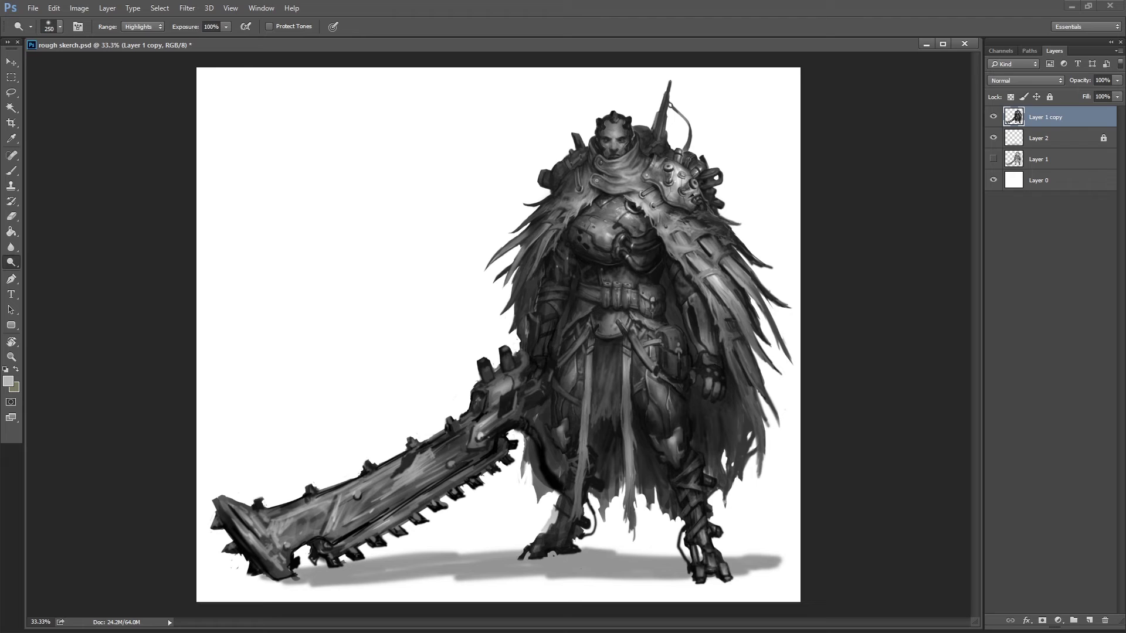
{"action": "left_click_drag", "start_coordinate": [700, 277], "coordinate": [686, 300]}
{"action": "left_click_drag", "start_coordinate": [554, 291], "coordinate": [537, 331]}
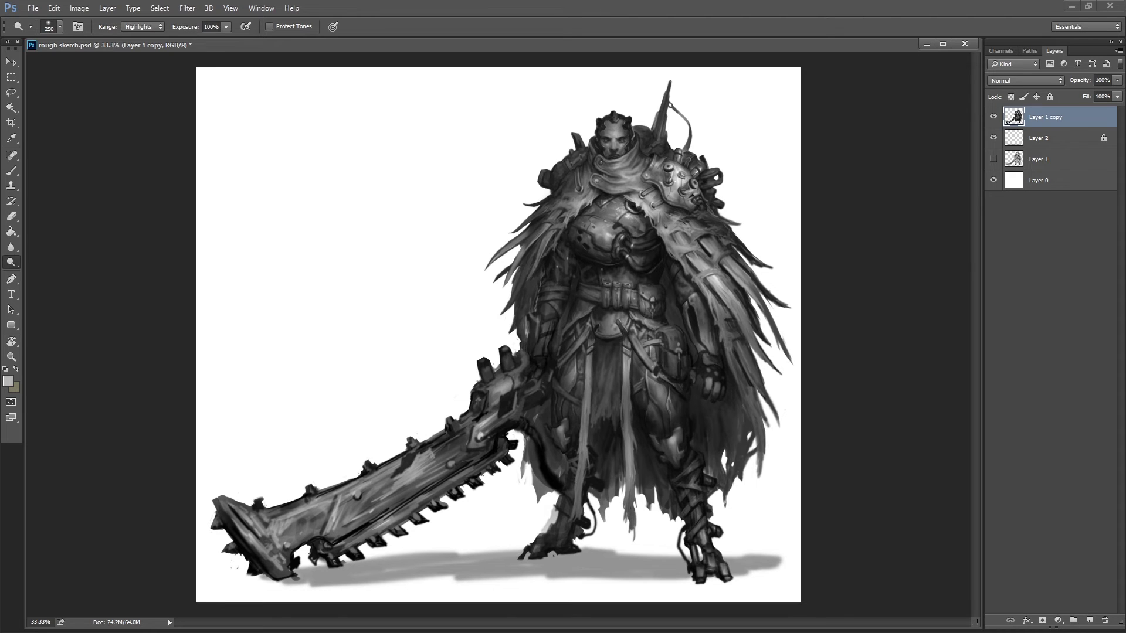
{"action": "key", "text": "e"}
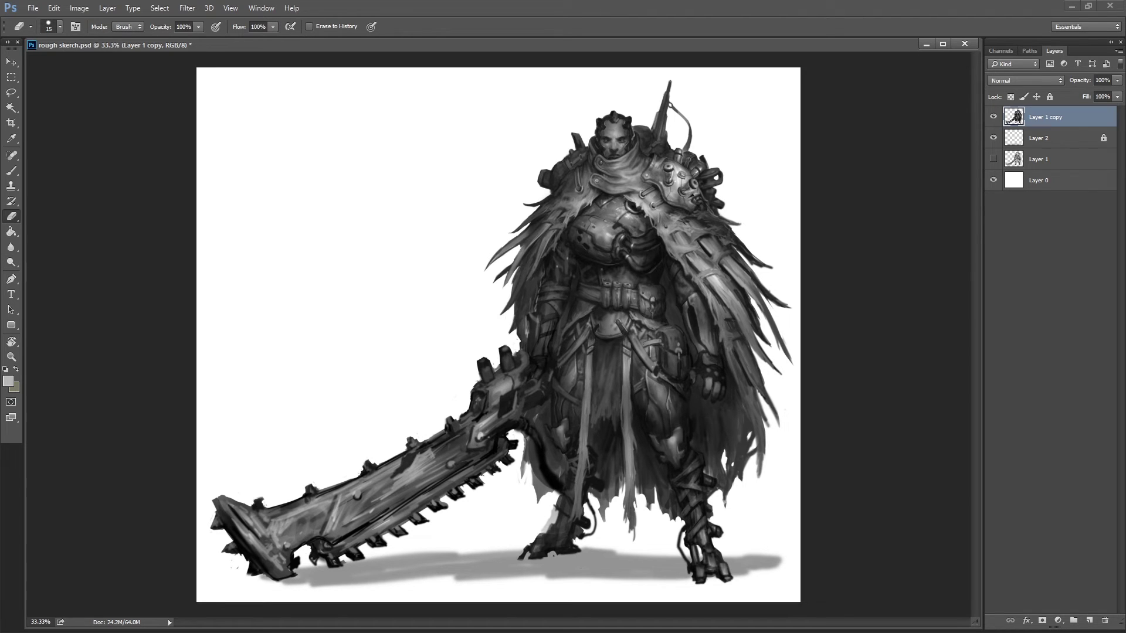
{"action": "key", "text": "ctrl+l"}
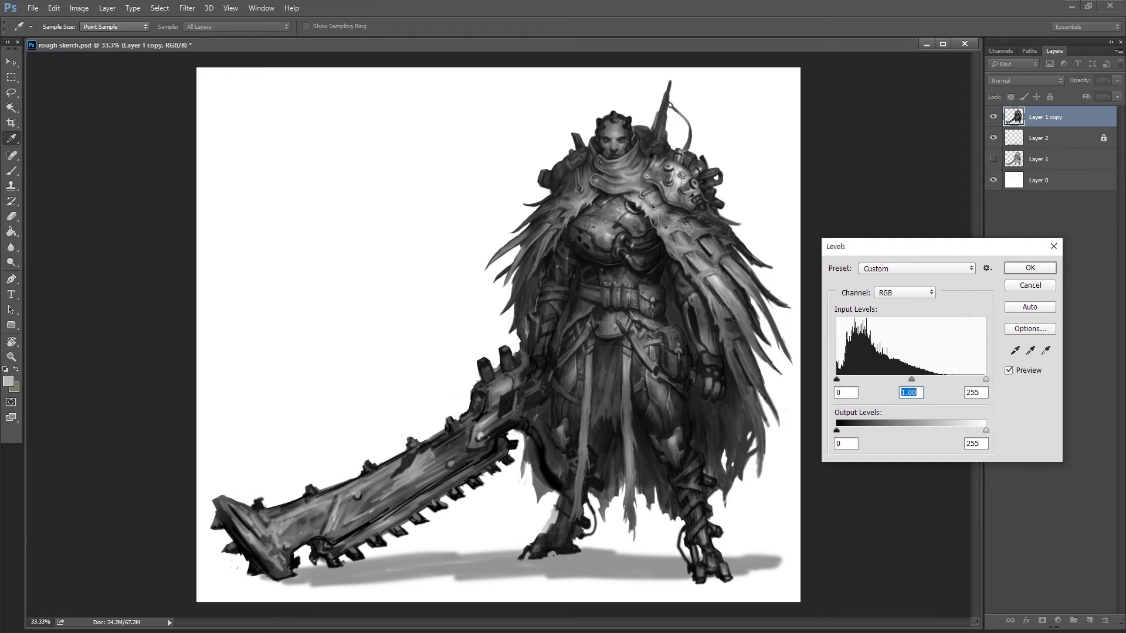
{"action": "key", "text": "Return"}
- Repaint the cloak strands beside the sword arm with sampled greys, using small brushes to sharpen their edges and gaps
{"action": "key", "text": "b"}
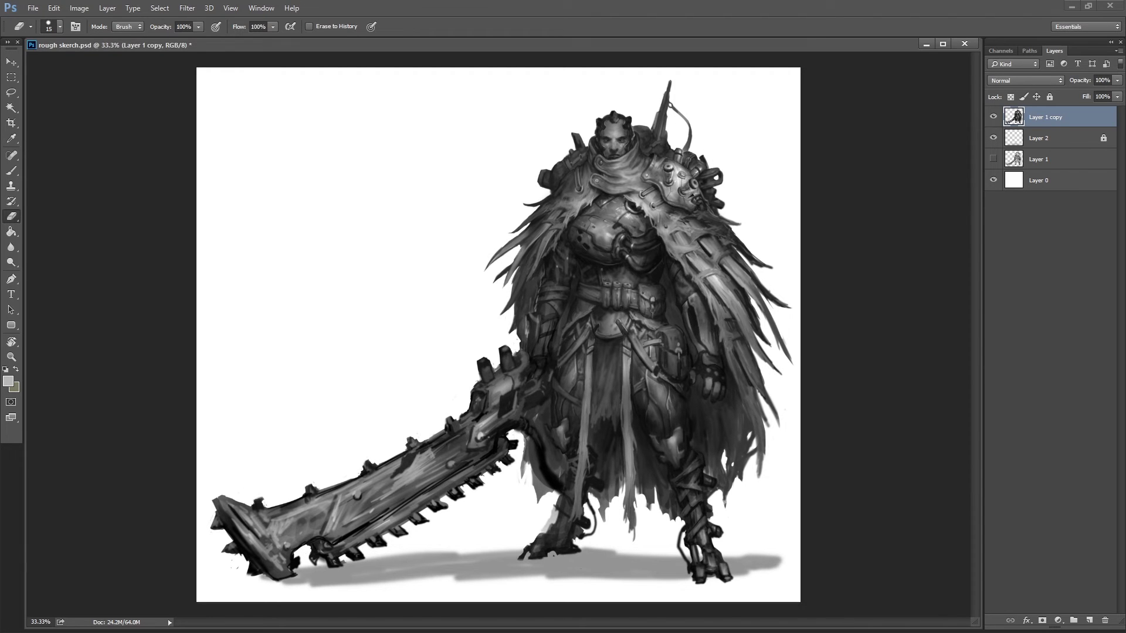
{"action": "scroll", "coordinate": [572, 267], "scroll_direction": "up", "scroll_amount": 2}
{"action": "left_click", "coordinate": [496, 301], "text": "alt"}
{"action": "left_click", "coordinate": [496, 199], "text": "alt"}
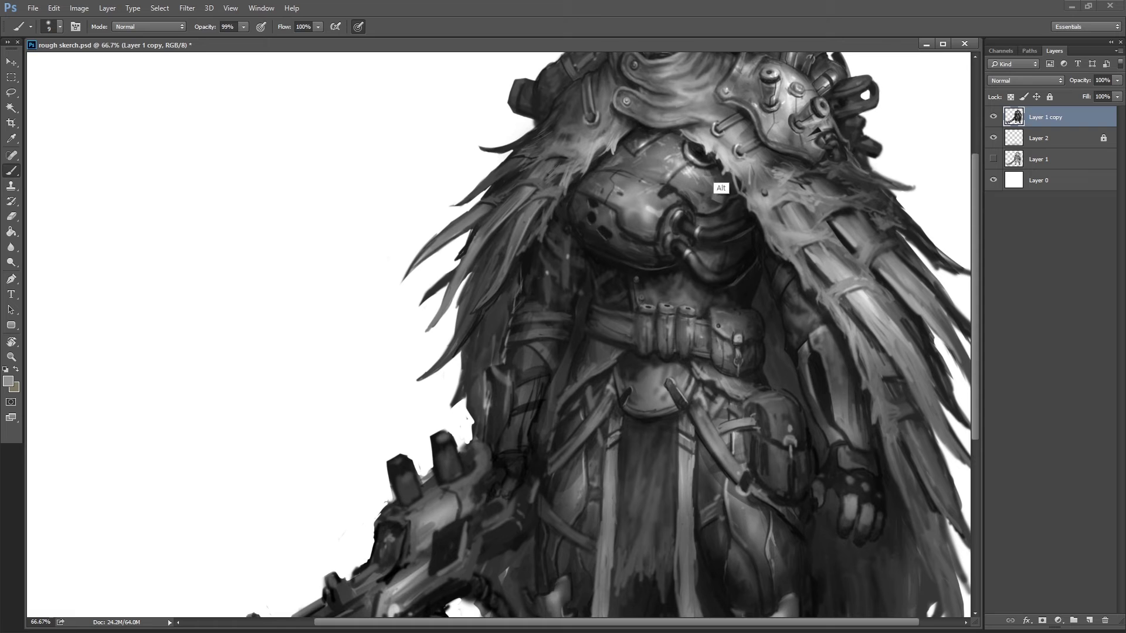
{"action": "left_click", "coordinate": [525, 243], "text": "alt"}
{"action": "left_click", "coordinate": [504, 215], "text": "alt"}
{"action": "left_click_drag", "start_coordinate": [531, 261], "coordinate": [563, 261]}
{"action": "left_click", "coordinate": [458, 280], "text": "alt"}
{"action": "left_click", "coordinate": [451, 378], "text": "alt"}
{"action": "key", "text": "4"}
{"action": "key", "text": "bracketleft"}
{"action": "mouse_move", "coordinate": [498, 302]}
{"action": "left_mouse_down"}
{"action": "mouse_move", "coordinate": [446, 408]}
{"action": "mouse_move", "coordinate": [478, 417]}
{"action": "left_mouse_up"}
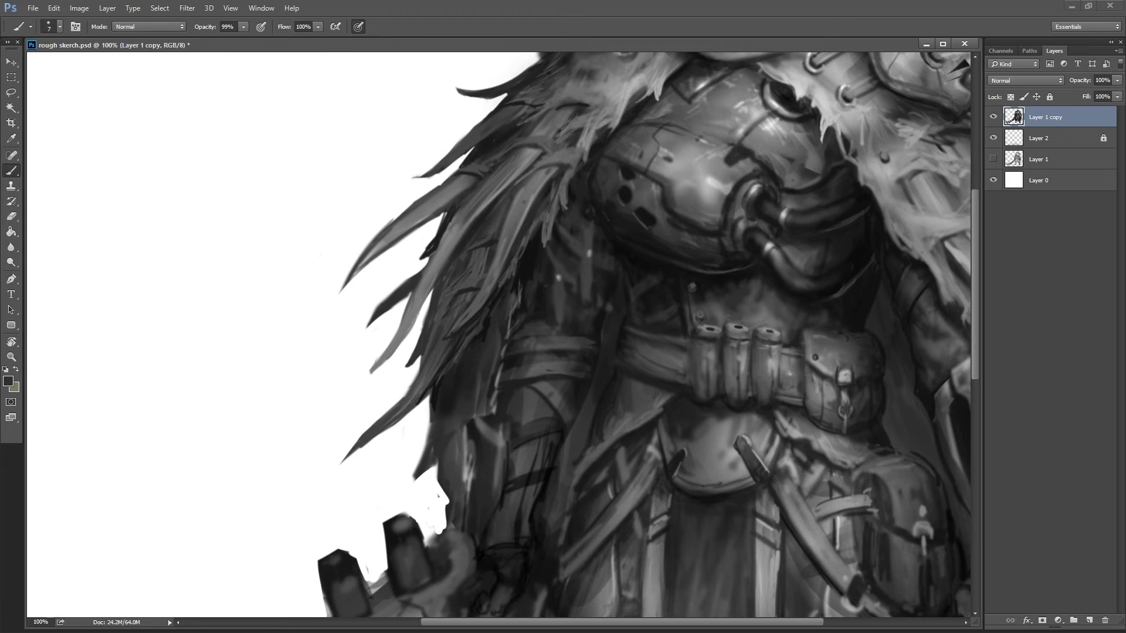
- Paint sampled grey texture onto the cloak strands beside the gloved hand with a 25 px brush
{"action": "key", "text": "h"}
{"action": "scroll", "coordinate": [499, 334], "scroll_direction": "down", "scroll_amount": 5}
{"action": "scroll", "coordinate": [499, 334], "scroll_direction": "up", "scroll_amount": 4}
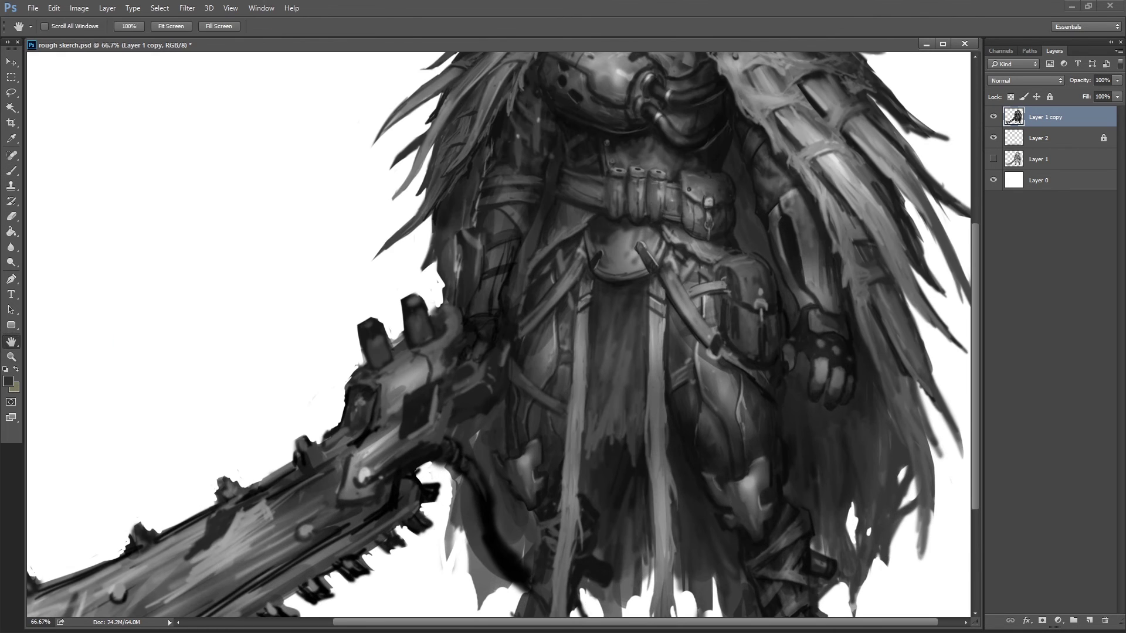
{"action": "scroll", "coordinate": [821, 329], "scroll_direction": "up", "scroll_amount": 1}
{"action": "key", "text": "b"}
{"action": "key", "text": "bracketright"}
{"action": "key", "text": "bracketright"}
{"action": "key", "text": "bracketright"}
{"action": "key", "text": "bracketright"}
{"action": "key", "text": "bracketright"}
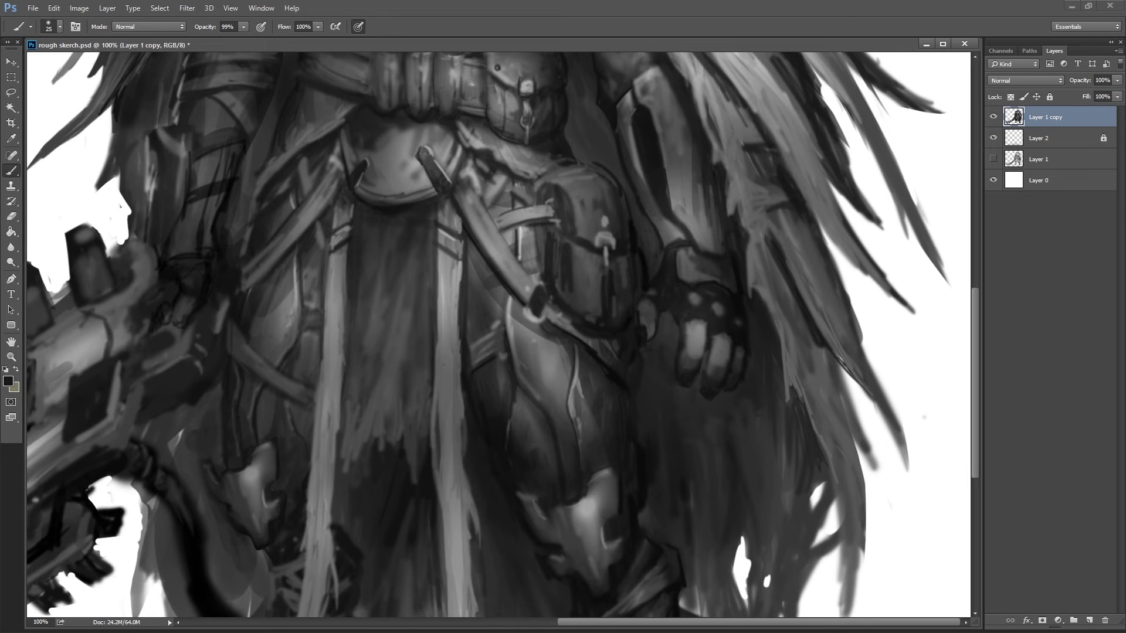
{"action": "left_click", "coordinate": [762, 211], "text": "alt"}
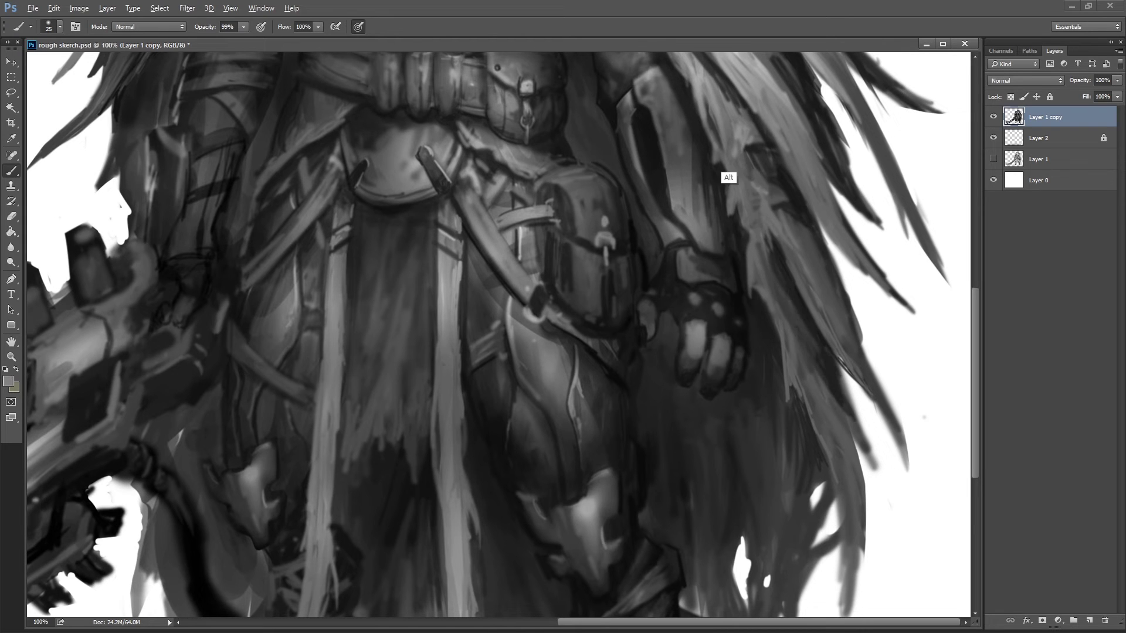
- Warp the whole figure layer to pull the cloak's outer edge slightly inward
{"action": "key", "text": "z"}
{"action": "key", "text": "ctrl+minus"}
{"action": "key", "text": "ctrl+minus"}
{"action": "key", "text": "ctrl+minus"}
{"action": "key", "text": "ctrl+t"}
{"action": "left_click", "coordinate": [496, 27]}
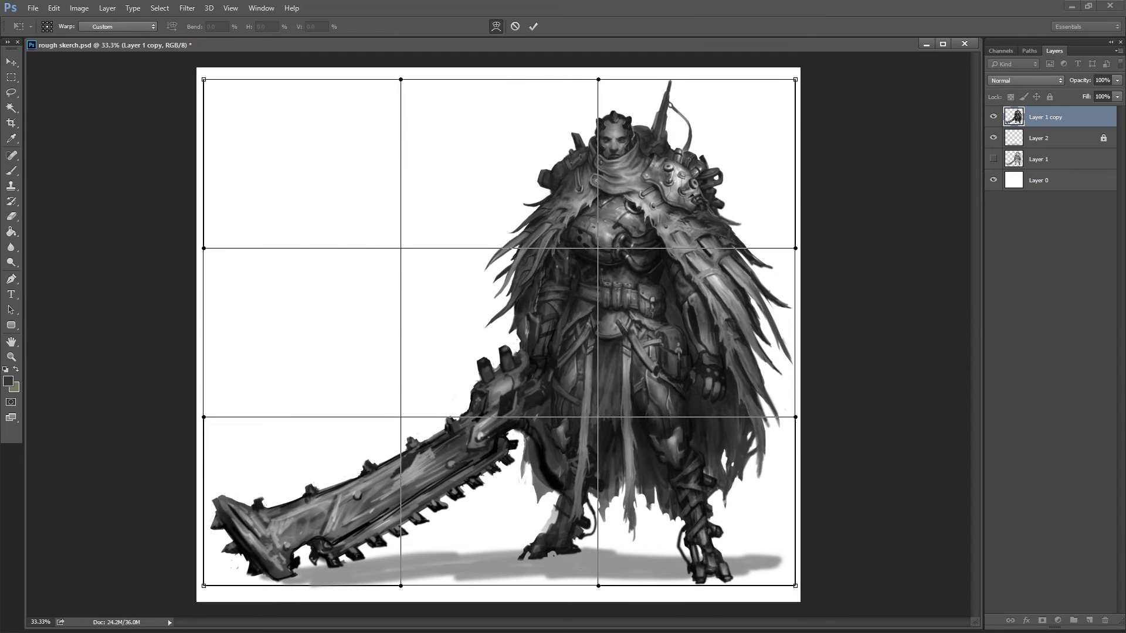
{"action": "key", "text": "Return"}
{"action": "key", "text": "e"}
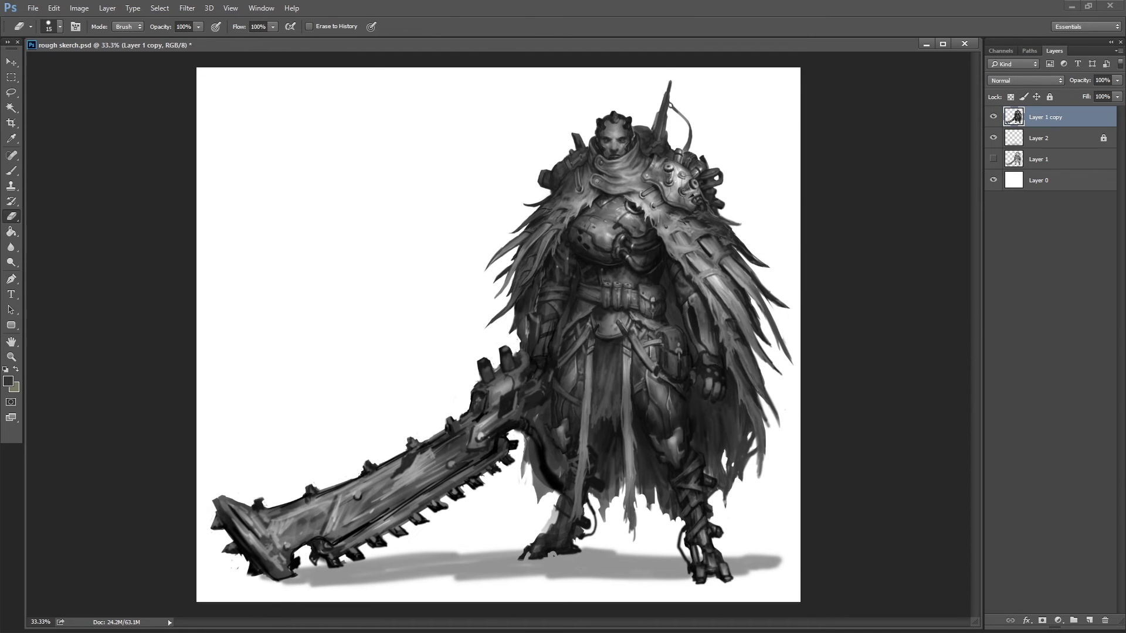
- Add a black-to-white linear Gradient Overlay at 90° to the figure layer, using the Soft Light blend mode
{"action": "key", "text": "o"}
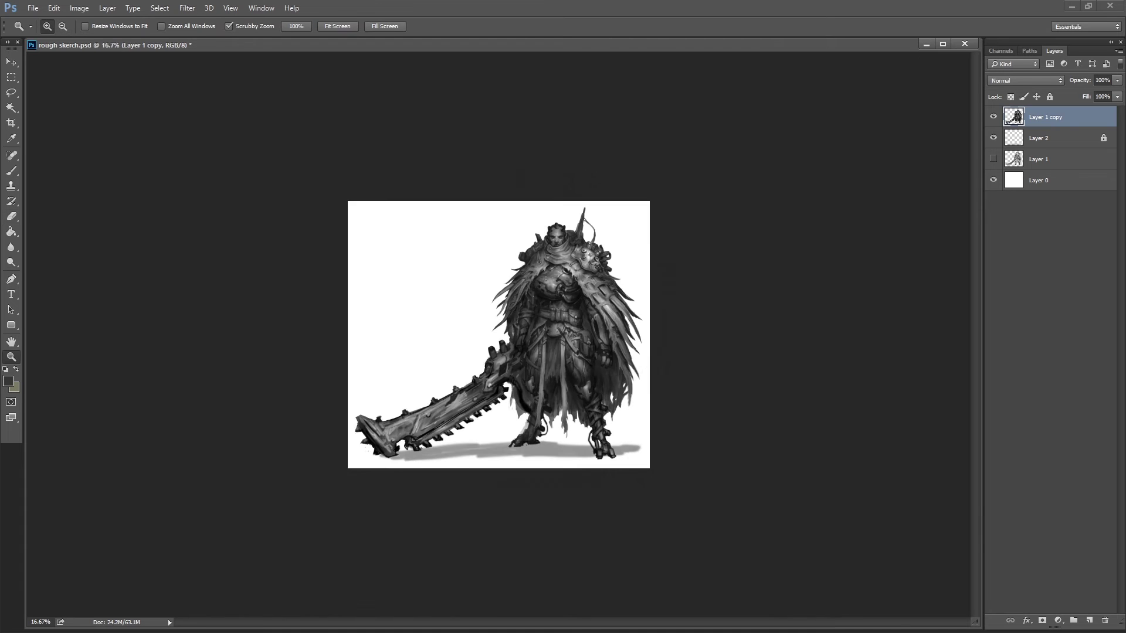
{"action": "key", "text": "shift+o"}
{"action": "key", "text": "h"}
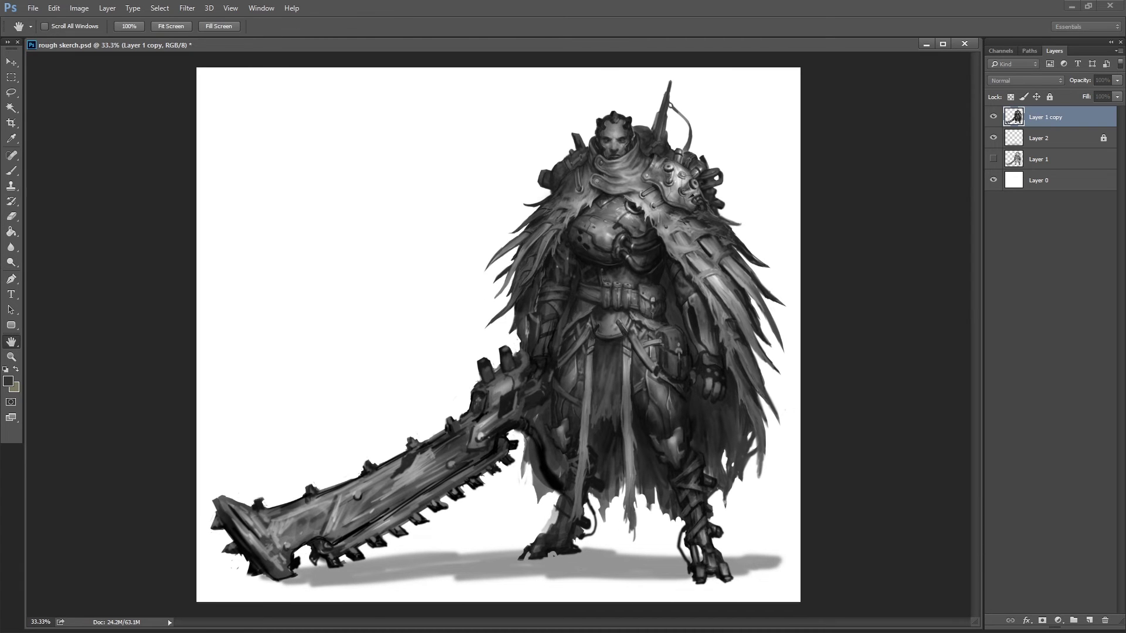
{"action": "key", "text": "F2"}
{"action": "left_click_drag", "start_coordinate": [949, 234], "coordinate": [838, 270]}
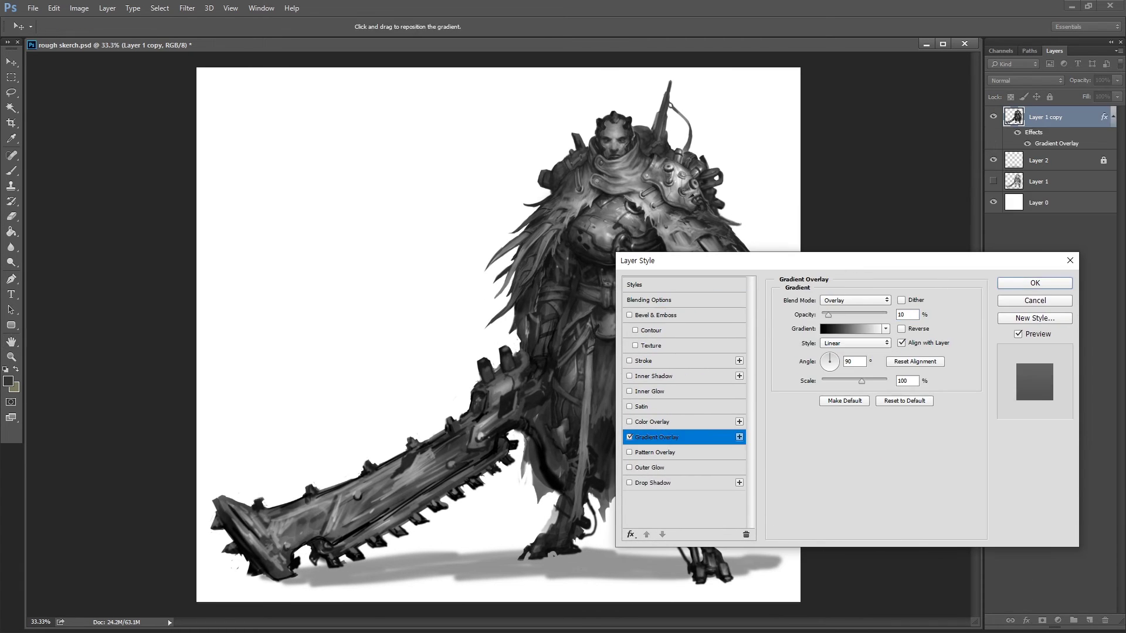
{"action": "left_click_drag", "start_coordinate": [828, 314], "coordinate": [830, 314]}
{"action": "left_click", "coordinate": [855, 300]}
{"action": "left_click", "coordinate": [845, 246]}
{"action": "key", "text": "Return"}
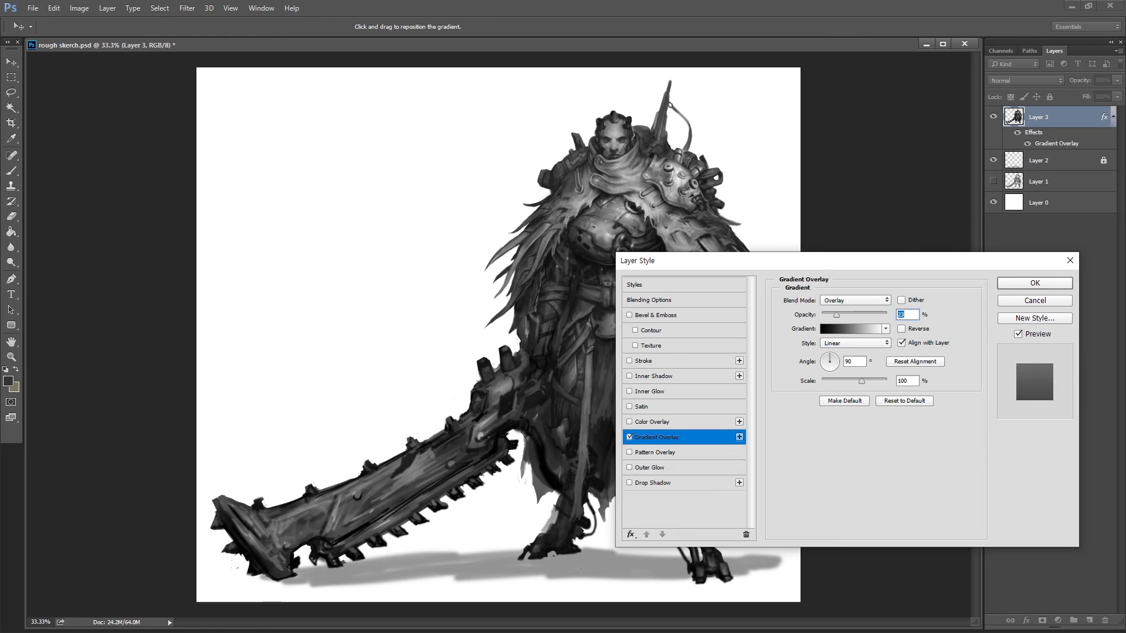
{"action": "scroll", "coordinate": [855, 300], "scroll_direction": "down", "scroll_amount": 1}
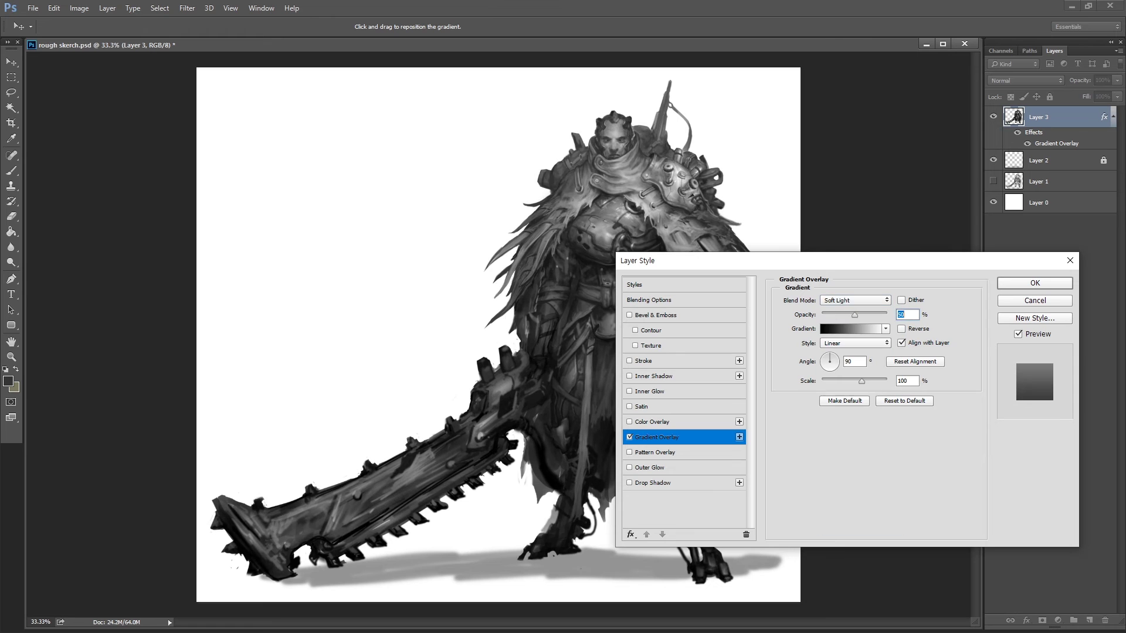
{"action": "key", "text": "Return"}
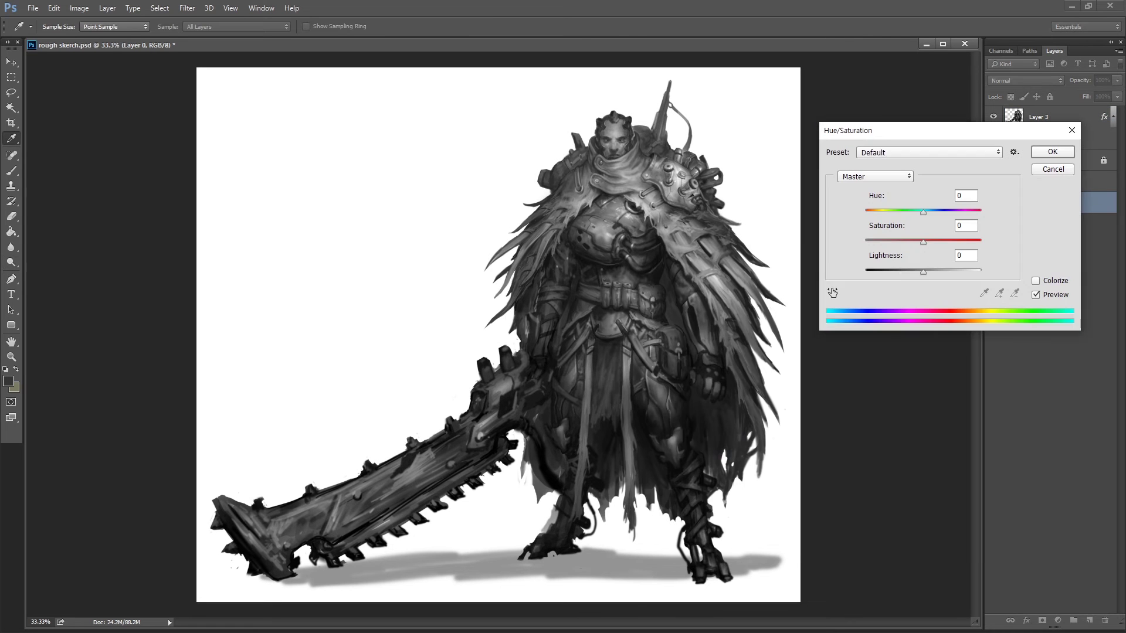
- Darken the white background on Layer 0 to grey by lowering its Hue/Saturation lightness
{"action": "left_click", "coordinate": [967, 255]}
{"action": "key", "text": "shift+Down"}
{"action": "key", "text": "shift+Down"}
{"action": "key", "text": "shift+Down"}
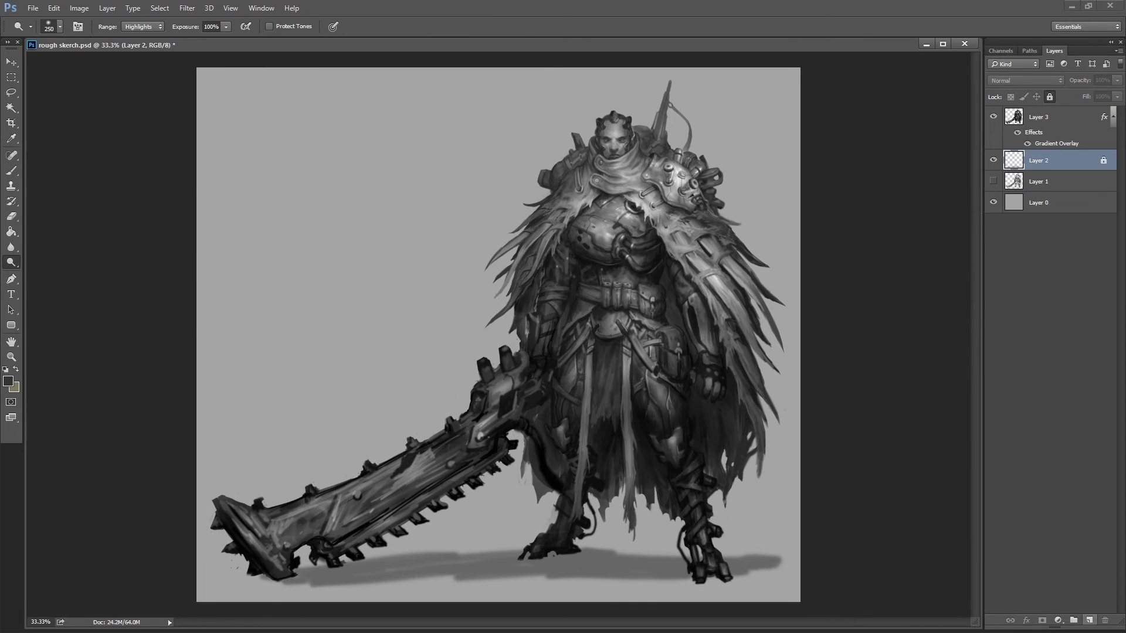
{"action": "key", "text": "ctrl+shift+alt+n"}
{"action": "key", "text": "alt+bracketright"}
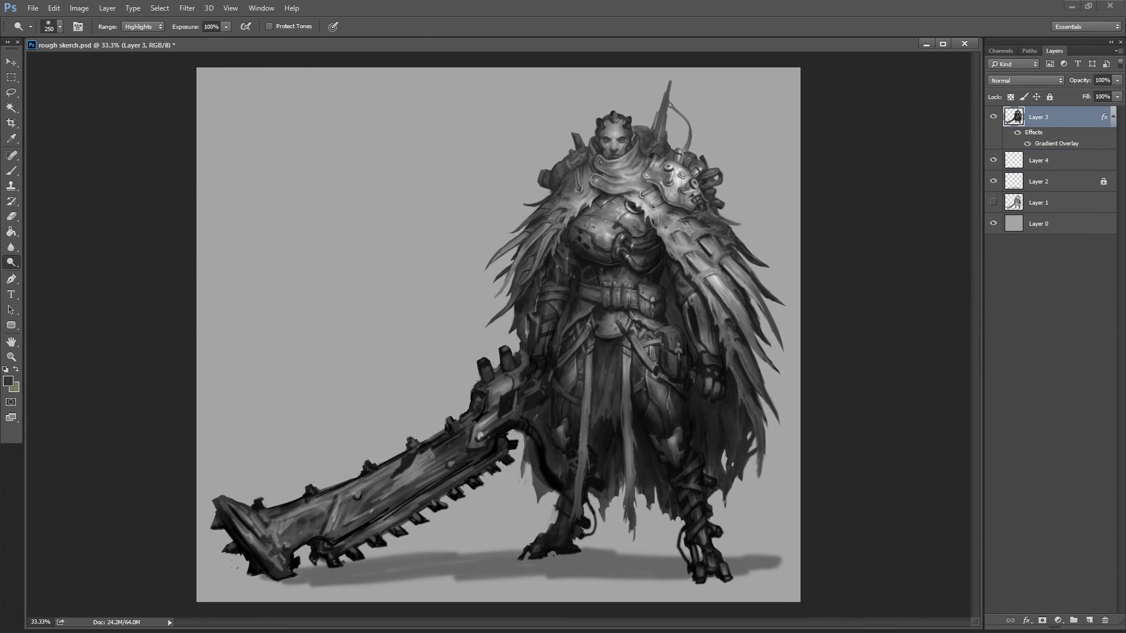
{"action": "key", "text": "b"}
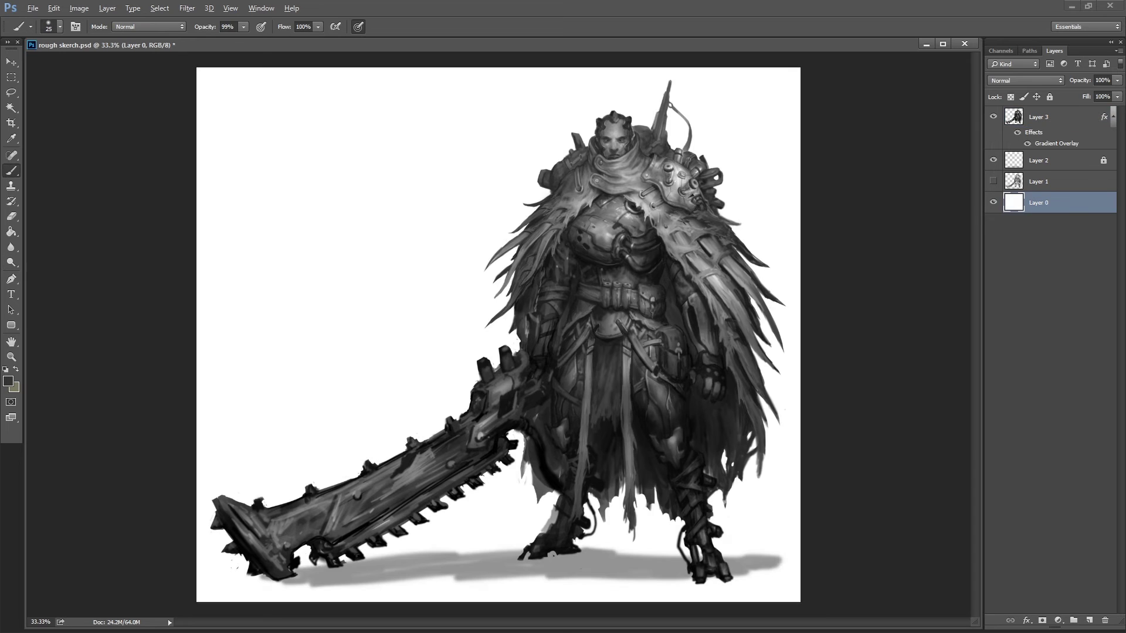
- Darken the Layer 0 background to mid grey and set the figure's Gradient Overlay to Overlay blending at 12% opacity
{"action": "key", "text": "ctrl+alt+u"}
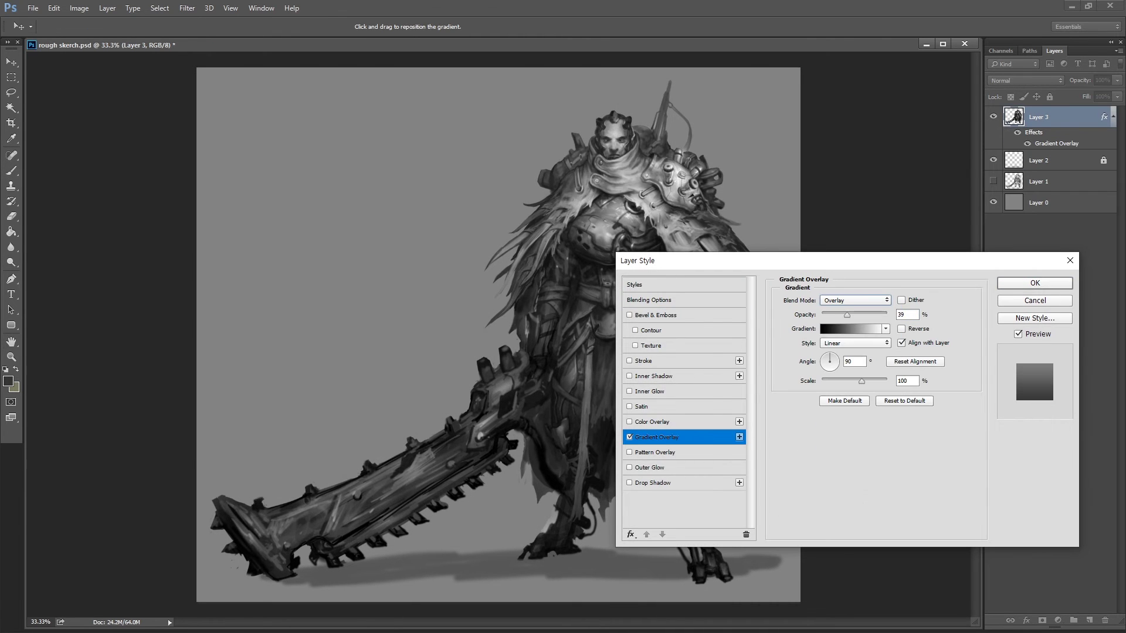
{"action": "type", "text": "12"}
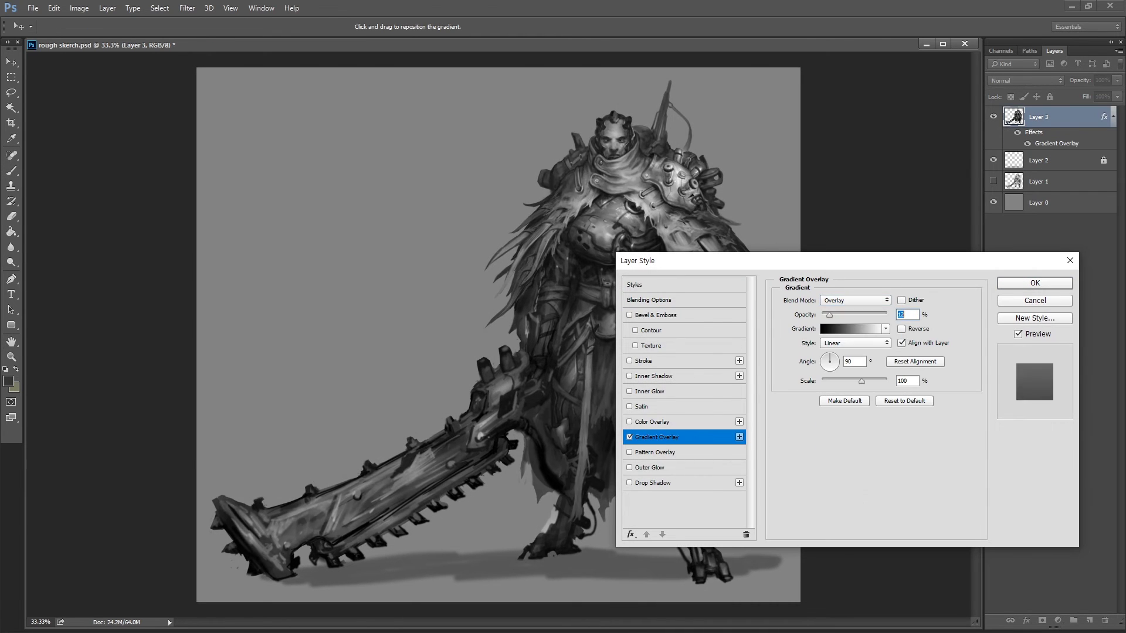
{"action": "key", "text": "Return"}
- Add an empty layer beneath the figure layer and merge the figure into it to bake in the gradient effect
{"action": "key", "text": "ctrl+shift+alt+n"}
{"action": "key", "text": "ctrl+bracketleft"}
{"action": "key", "text": "alt+bracketright"}
{"action": "key", "text": "ctrl+e"}
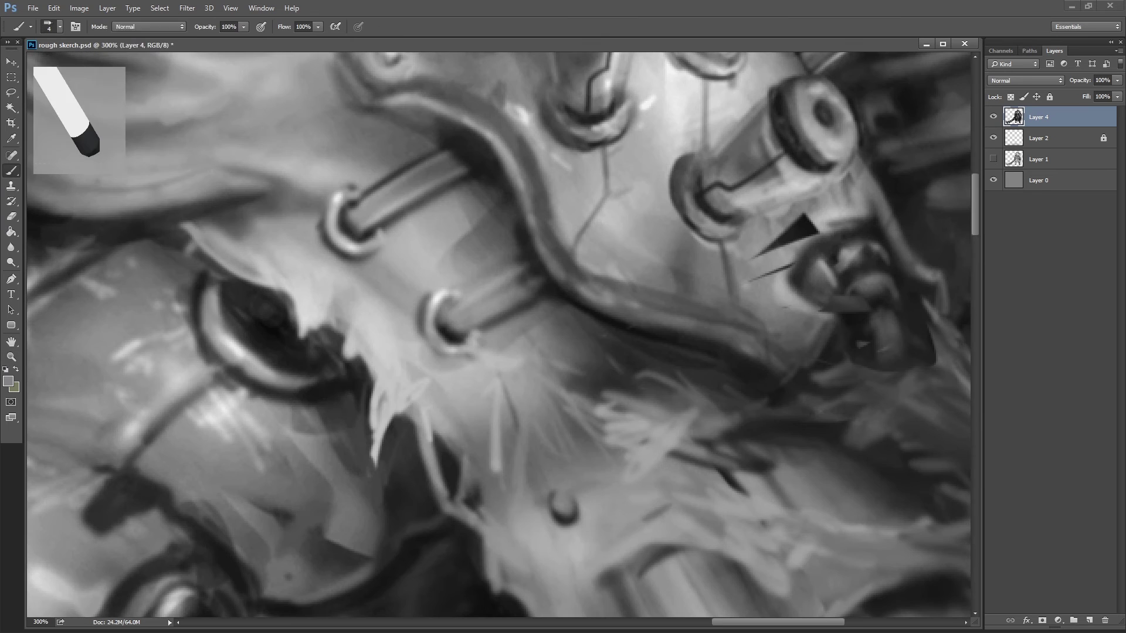
- Repaint the brow, nose sides and cheek with sampled greys using a 30 px Normal brush at 30% opacity
{"action": "key", "text": "ctrl+0"}
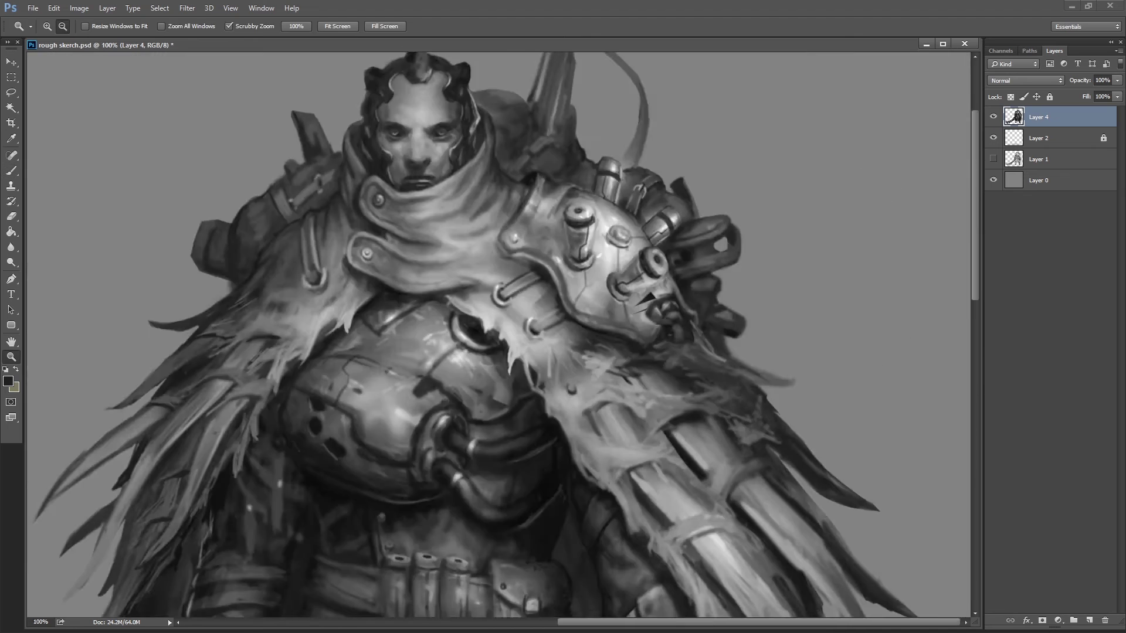
{"action": "left_click", "coordinate": [60, 26]}
{"action": "key", "text": "Return"}
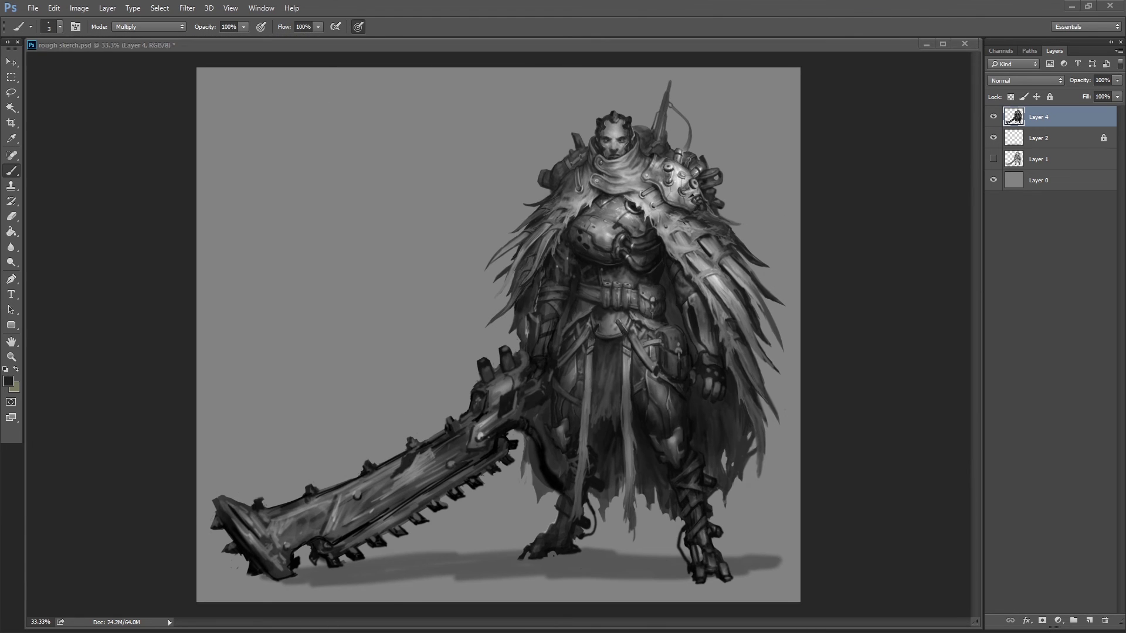
{"action": "scroll", "coordinate": [630, 126], "scroll_direction": "up", "scroll_amount": 5}
{"action": "left_click", "coordinate": [149, 27]}
{"action": "key", "text": "Escape"}
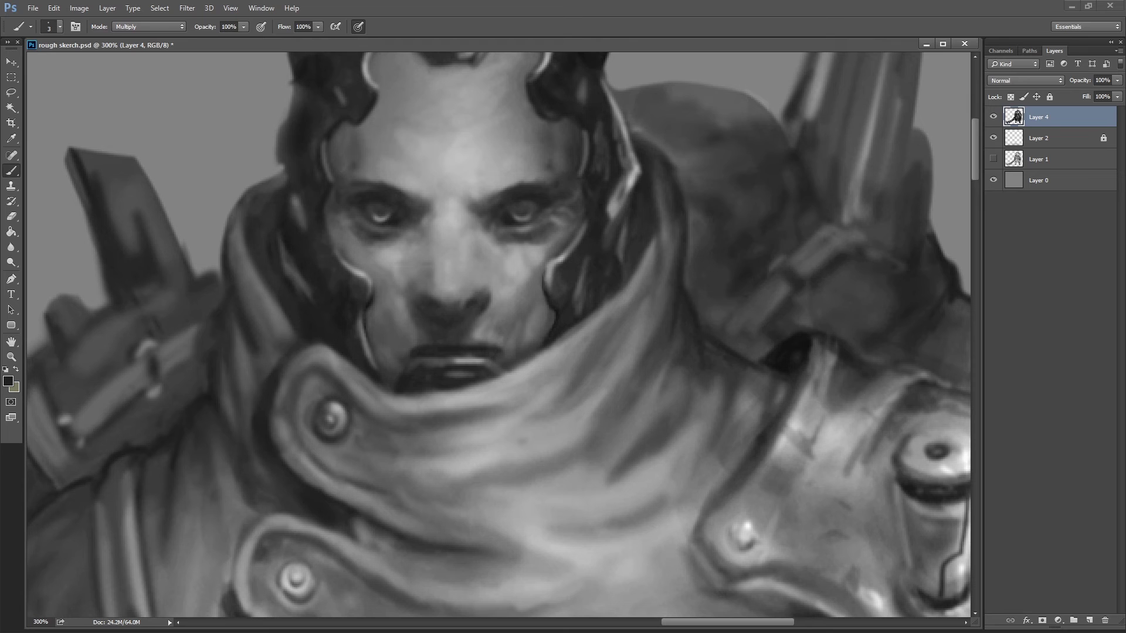
{"action": "key", "text": "3"}
{"action": "key", "text": "bracketright"}
{"action": "key", "text": "bracketright"}
{"action": "left_click", "coordinate": [488, 244], "text": "alt"}
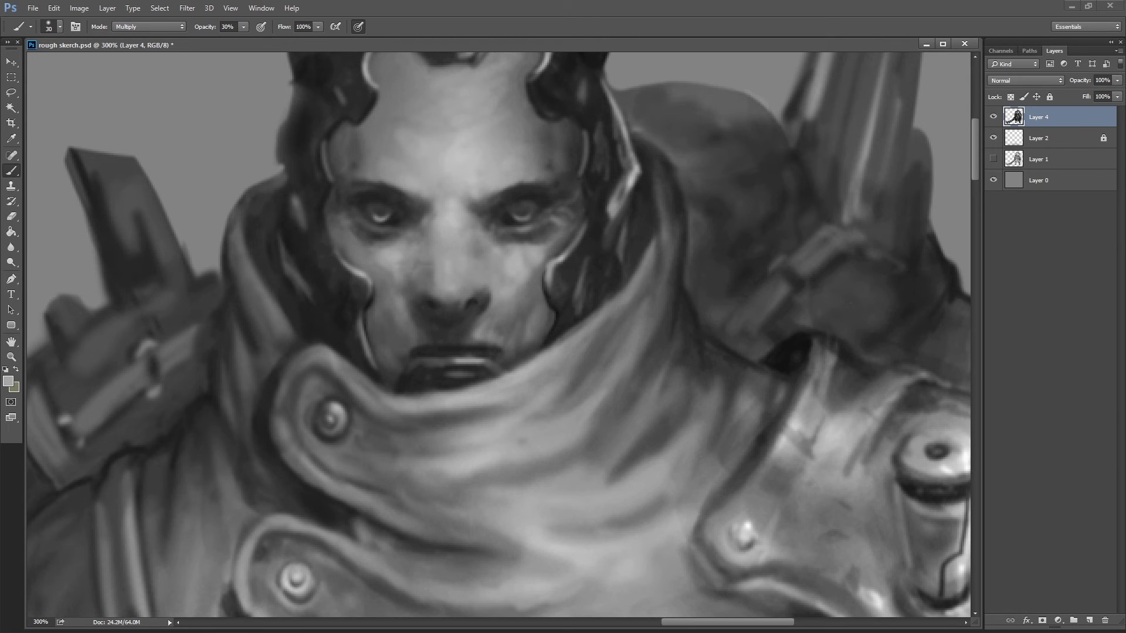
{"action": "left_click_drag", "start_coordinate": [410, 261], "coordinate": [384, 305]}
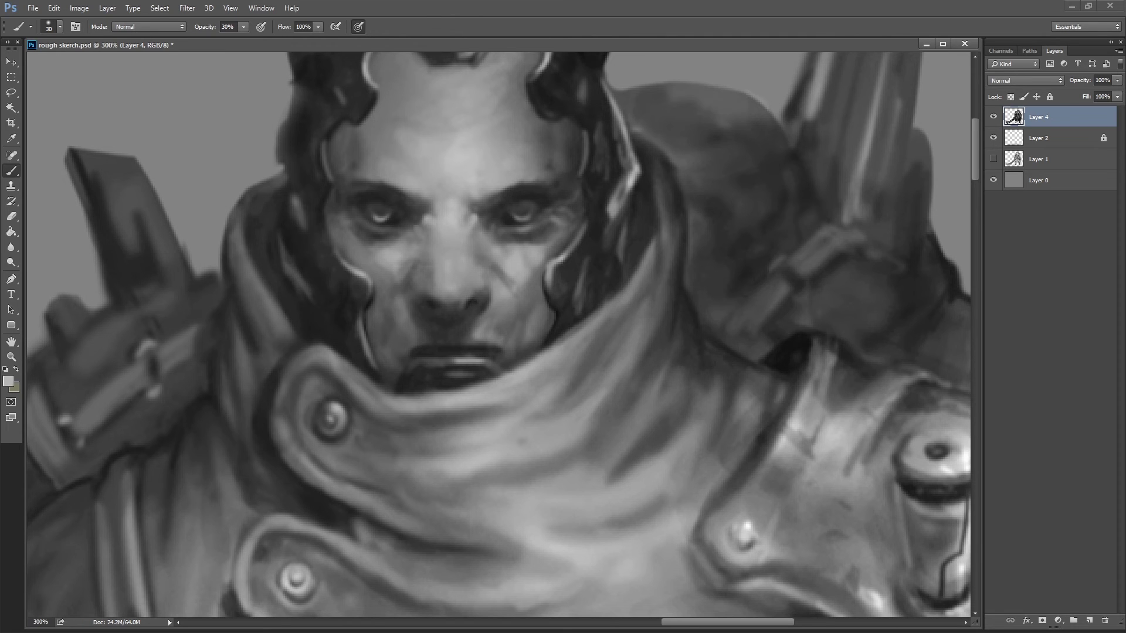
{"action": "mouse_move", "coordinate": [457, 187]}
{"action": "left_mouse_down"}
{"action": "mouse_move", "coordinate": [460, 208]}
{"action": "mouse_move", "coordinate": [434, 207]}
{"action": "left_mouse_up"}
{"action": "left_click", "coordinate": [432, 199], "text": "alt"}
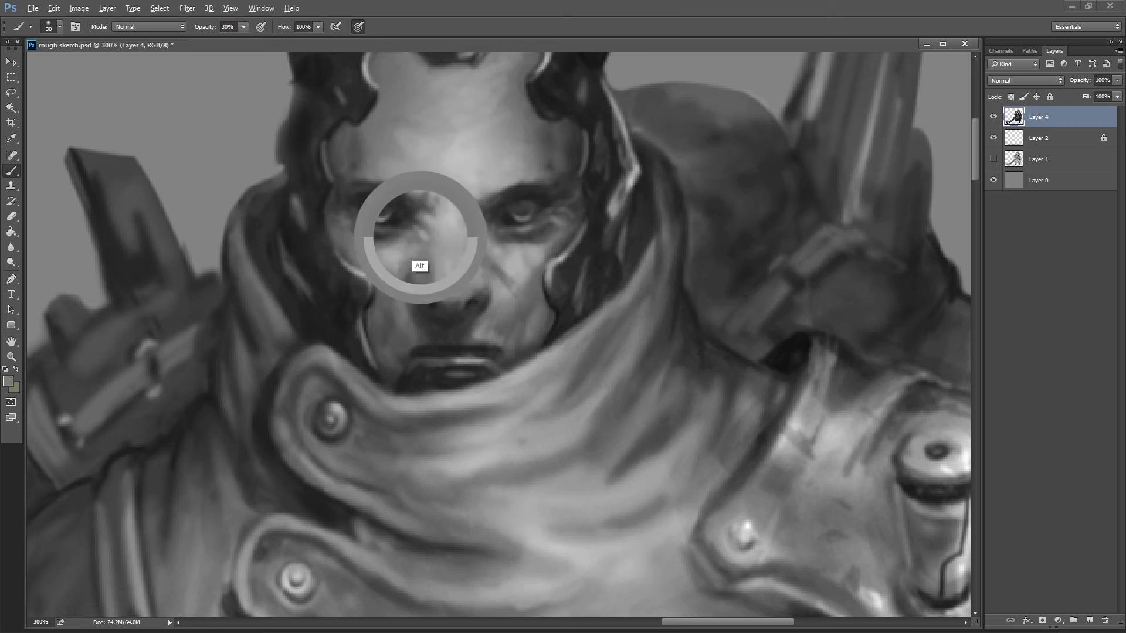
{"action": "left_click", "coordinate": [516, 311], "text": "alt"}
{"action": "left_click_drag", "start_coordinate": [389, 321], "coordinate": [404, 347]}
- Darken the eyes and brow with a small, low-opacity brush in Multiply mode
{"action": "left_click", "coordinate": [150, 27]}
{"action": "left_click", "coordinate": [139, 77]}
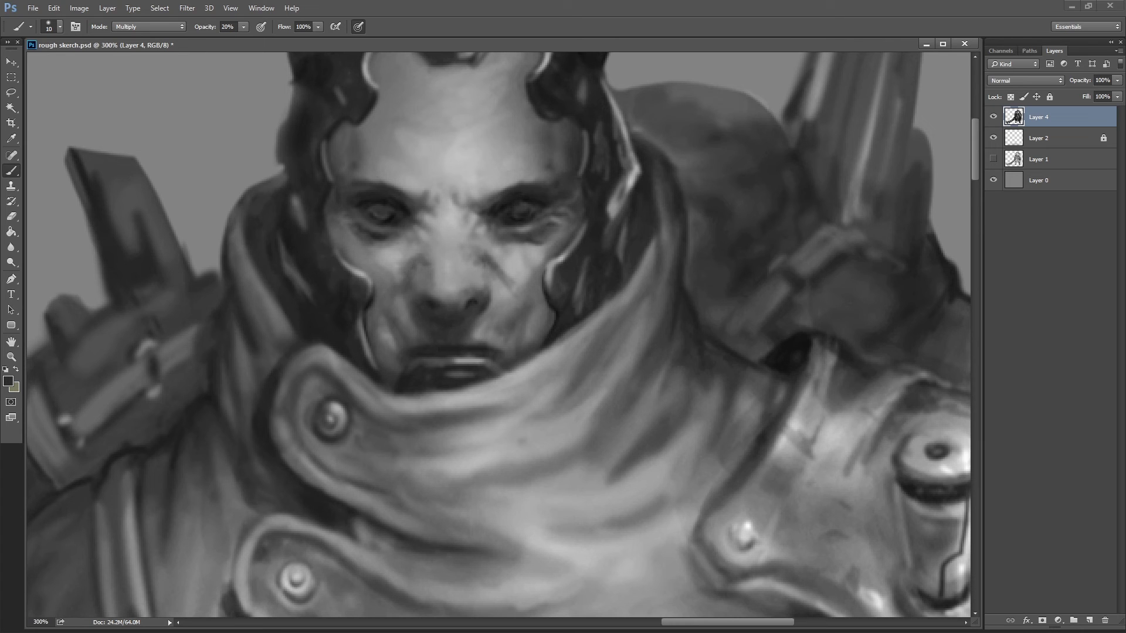
{"action": "key", "text": "1"}
{"action": "key", "text": "bracketright"}
{"action": "left_click_drag", "start_coordinate": [534, 149], "coordinate": [523, 182]}
- Paint sampled greys over the forehead, brow and cheeks in Normal mode to refine the scowling expression
{"action": "key", "text": "ctrl+0"}
{"action": "key", "text": "z"}
{"action": "key", "text": "ctrl+1"}
{"action": "left_click", "coordinate": [150, 27]}
{"action": "left_click", "coordinate": [134, 36]}
{"action": "left_click", "coordinate": [488, 178], "text": "alt"}
{"action": "mouse_move", "coordinate": [434, 176]}
{"action": "left_mouse_down"}
{"action": "mouse_move", "coordinate": [487, 167]}
{"action": "mouse_move", "coordinate": [504, 252]}
{"action": "mouse_move", "coordinate": [441, 237]}
{"action": "mouse_move", "coordinate": [416, 269]}
{"action": "left_mouse_up"}
{"action": "left_click_drag", "start_coordinate": [516, 249], "coordinate": [563, 302]}
{"action": "left_click", "coordinate": [472, 226], "text": "alt"}
{"action": "left_click_drag", "start_coordinate": [478, 176], "coordinate": [505, 200]}
{"action": "left_click", "coordinate": [469, 237], "text": "alt"}
- Paint dark shadows in Multiply mode along the shoulder plate's inner edge and the adjoining collar folds
{"action": "left_click", "coordinate": [149, 27]}
{"action": "left_click", "coordinate": [128, 79]}
{"action": "key", "text": "0"}
{"action": "left_click", "coordinate": [346, 421], "text": "alt"}
{"action": "mouse_move", "coordinate": [812, 331]}
{"action": "left_mouse_down"}
{"action": "mouse_move", "coordinate": [750, 441]}
{"action": "mouse_move", "coordinate": [798, 566]}
{"action": "mouse_move", "coordinate": [863, 602]}
{"action": "left_mouse_up"}
{"action": "left_click_drag", "start_coordinate": [794, 413], "coordinate": [733, 504]}
{"action": "left_click_drag", "start_coordinate": [821, 373], "coordinate": [774, 446]}
{"action": "left_click_drag", "start_coordinate": [874, 358], "coordinate": [836, 417]}
{"action": "left_click_drag", "start_coordinate": [818, 390], "coordinate": [792, 425]}
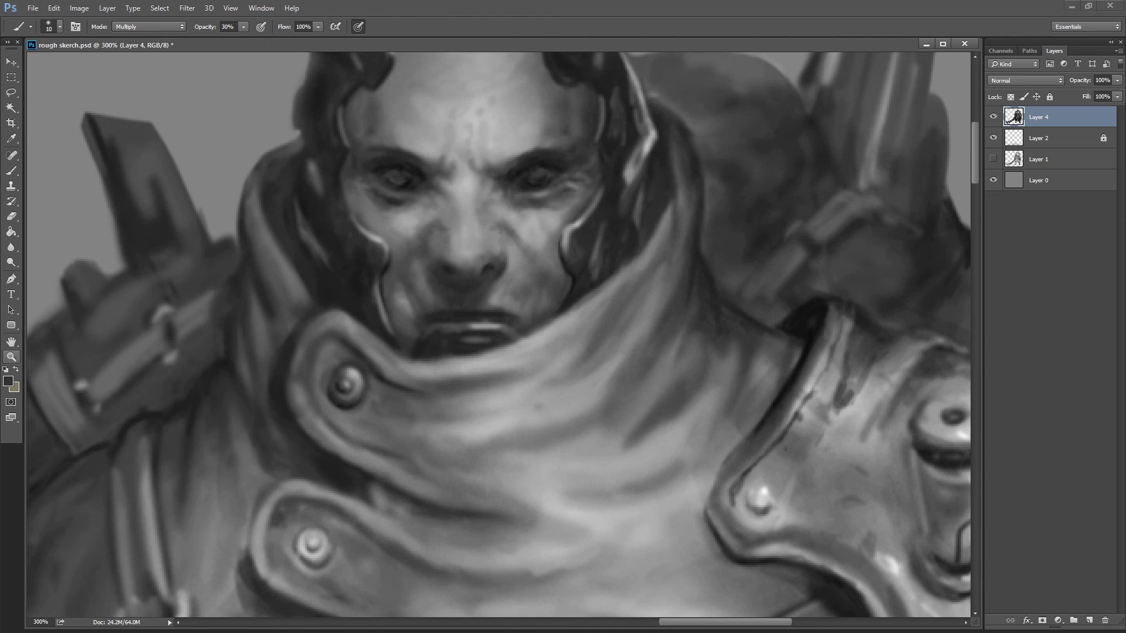
- Add a linear Gradient Overlay to the figure layer with Multiply blending, 20% opacity and a -90° angle, and merge it in
{"action": "key", "text": "z"}
{"action": "key", "text": "ctrl+0"}
{"action": "key", "text": "ctrl+1"}
{"action": "key", "text": "ctrl+0"}
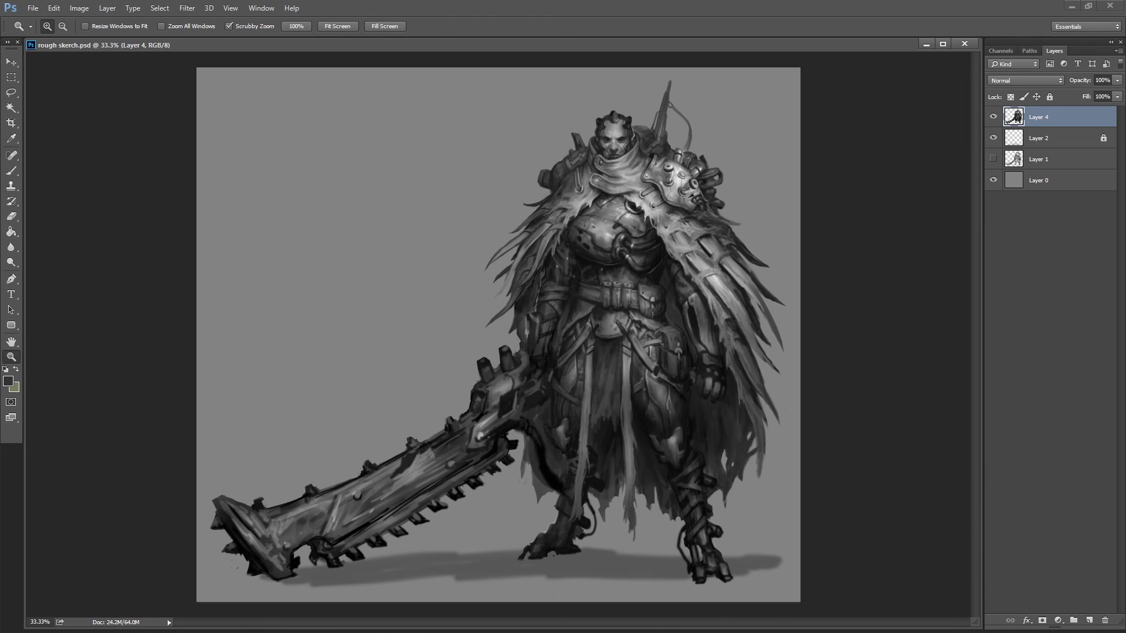
{"action": "double_click", "coordinate": [1067, 117]}
{"action": "left_click", "coordinate": [657, 437]}
{"action": "left_click_drag", "start_coordinate": [834, 315], "coordinate": [838, 315]}
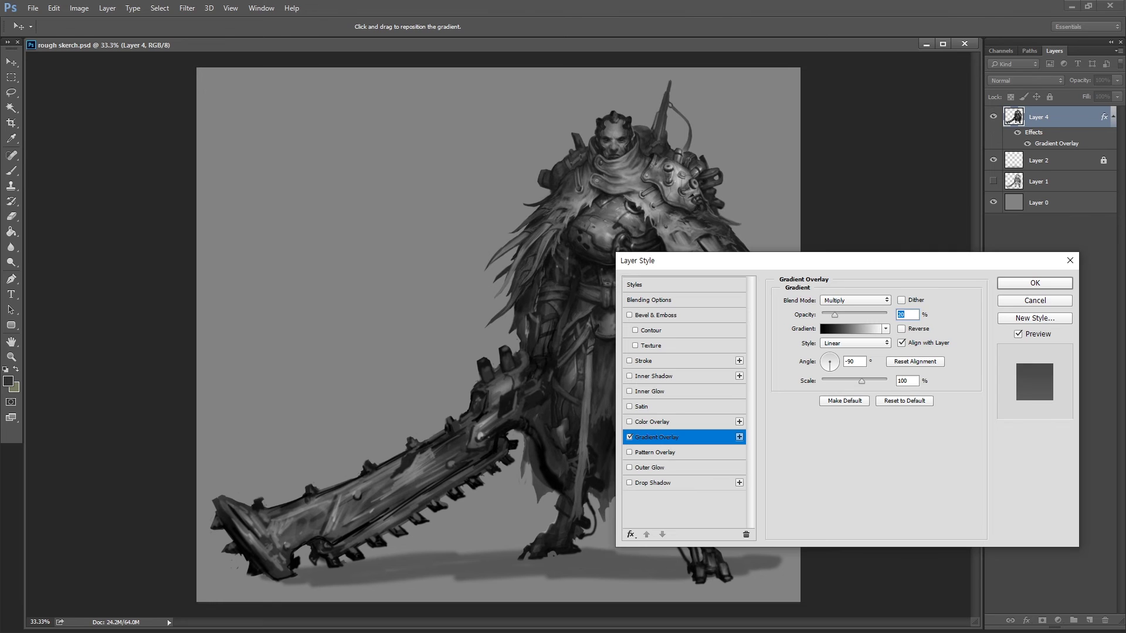
{"action": "key", "text": "Return"}
{"action": "key", "text": "ctrl+e"}
- Paint dark details onto the shoulder plate's bolts and small round stud, undoing the last stroke
{"action": "left_click", "coordinate": [663, 176]}
{"action": "left_click", "coordinate": [663, 176]}
{"action": "key", "text": "o"}
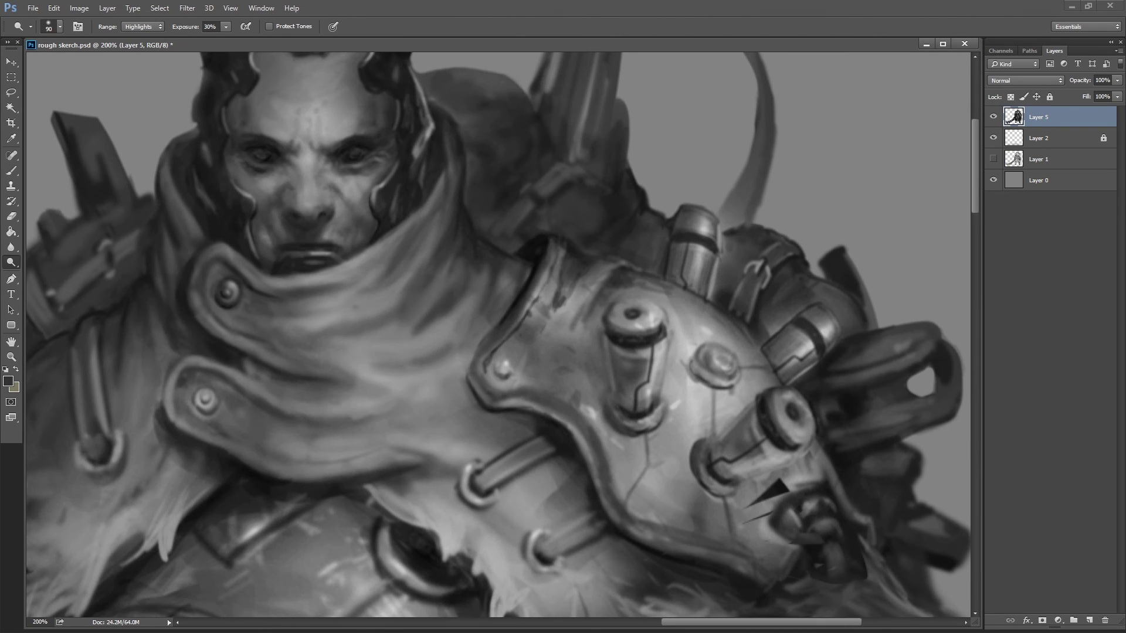
{"action": "key", "text": "b"}
{"action": "left_click_drag", "start_coordinate": [622, 333], "coordinate": [662, 341]}
{"action": "left_click_drag", "start_coordinate": [763, 413], "coordinate": [804, 458]}
{"action": "mouse_move", "coordinate": [692, 384]}
{"action": "left_mouse_down"}
{"action": "mouse_move", "coordinate": [722, 358]}
{"action": "mouse_move", "coordinate": [713, 387]}
{"action": "mouse_move", "coordinate": [718, 362]}
{"action": "left_mouse_up"}
{"action": "key", "text": "ctrl+z"}
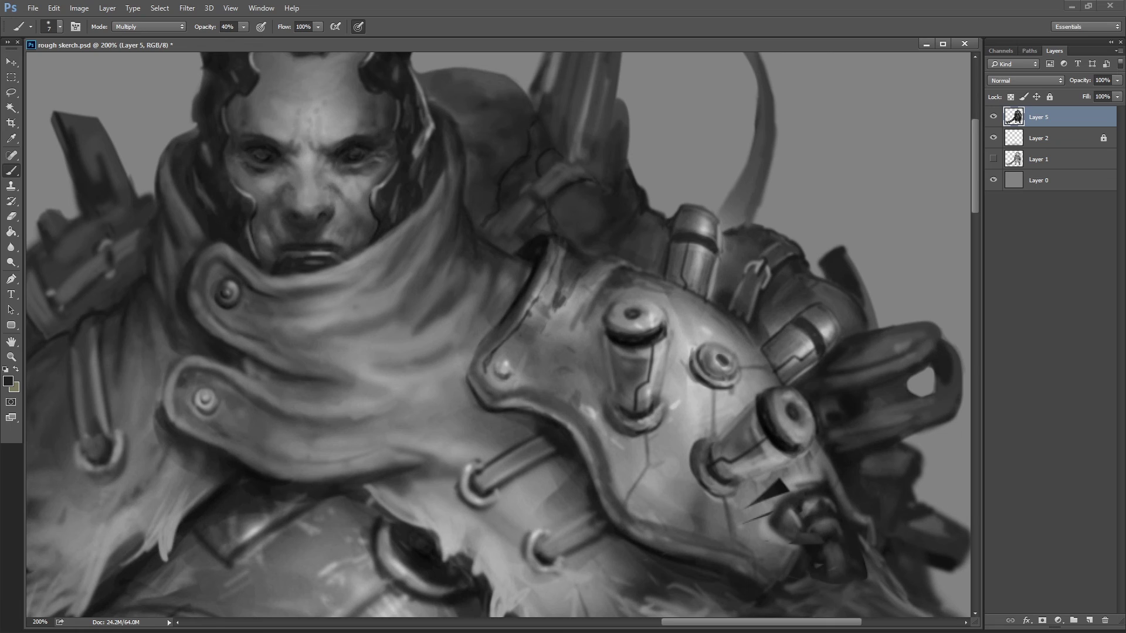
- Draw dark seam and contour lines on the pack and spike base behind the shoulder with a 40% Multiply brush
{"action": "left_click_drag", "start_coordinate": [530, 209], "coordinate": [500, 245]}
{"action": "key", "text": "bracketright"}
{"action": "key", "text": "bracketright"}
{"action": "key", "text": "bracketright"}
{"action": "left_click_drag", "start_coordinate": [613, 77], "coordinate": [631, 185]}
{"action": "left_click_drag", "start_coordinate": [572, 82], "coordinate": [516, 76]}
{"action": "mouse_move", "coordinate": [519, 117]}
{"action": "left_mouse_down"}
{"action": "mouse_move", "coordinate": [469, 135]}
{"action": "mouse_move", "coordinate": [533, 105]}
{"action": "left_mouse_up"}
{"action": "left_click_drag", "start_coordinate": [457, 97], "coordinate": [501, 88]}
- Dodge the edge of the back gear beside the shoulder plate and erase along the pack's upper edge
{"action": "key", "text": "o"}
{"action": "left_click_drag", "start_coordinate": [633, 246], "coordinate": [657, 222]}
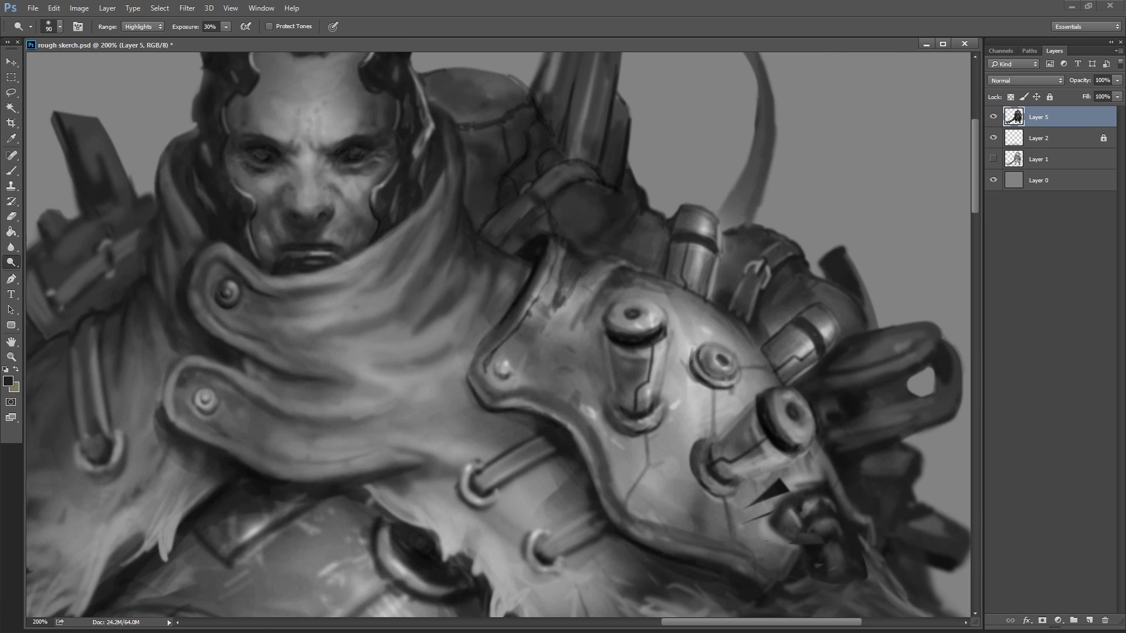
{"action": "key", "text": "e"}
{"action": "mouse_move", "coordinate": [419, 73]}
{"action": "left_mouse_down"}
{"action": "mouse_move", "coordinate": [502, 75]}
{"action": "mouse_move", "coordinate": [458, 96]}
{"action": "left_mouse_up"}
- Paint dark strokes over the helmet's side plates and horns with a 10 px Multiply brush at 40% opacity
{"action": "key", "text": "b"}
{"action": "key", "text": "o"}
{"action": "key", "text": "b"}
{"action": "left_click_drag", "start_coordinate": [425, 165], "coordinate": [426, 199]}
{"action": "left_click_drag", "start_coordinate": [413, 120], "coordinate": [440, 159]}
{"action": "mouse_move", "coordinate": [392, 105]}
{"action": "left_mouse_down"}
{"action": "mouse_move", "coordinate": [401, 161]}
{"action": "mouse_move", "coordinate": [399, 144]}
{"action": "left_mouse_up"}
{"action": "left_click_drag", "start_coordinate": [361, 73], "coordinate": [398, 101]}
{"action": "left_click_drag", "start_coordinate": [246, 76], "coordinate": [256, 94]}
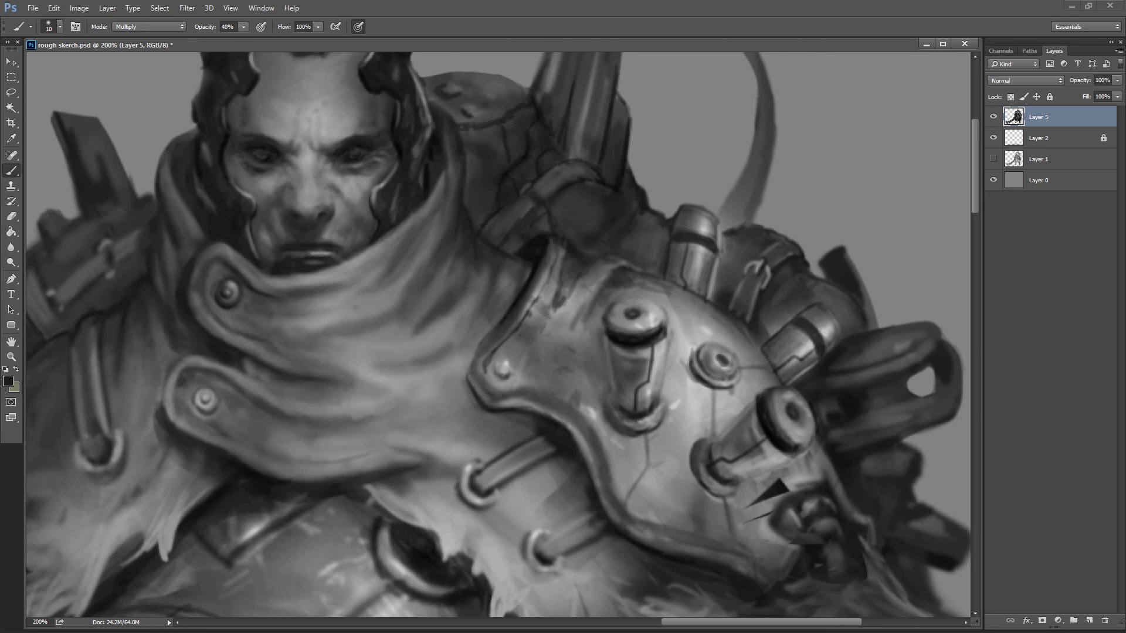
- Paint over the dark triangular marks beside the shoulder plate's knotted fitting and shape the fitting with sampled grey
{"action": "key", "text": "h"}
{"action": "left_click_drag", "start_coordinate": [311, 188], "coordinate": [744, 364]}
{"action": "mouse_move", "coordinate": [550, 154]}
{"action": "left_mouse_down"}
{"action": "mouse_move", "coordinate": [463, 205]}
{"action": "mouse_move", "coordinate": [481, 193]}
{"action": "left_mouse_up"}
{"action": "left_click_drag", "start_coordinate": [563, 143], "coordinate": [546, 188]}
{"action": "left_click_drag", "start_coordinate": [498, 135], "coordinate": [463, 153]}
{"action": "left_click", "coordinate": [150, 26]}
{"action": "left_click", "coordinate": [141, 36]}
{"action": "left_click", "coordinate": [449, 106], "text": "alt"}
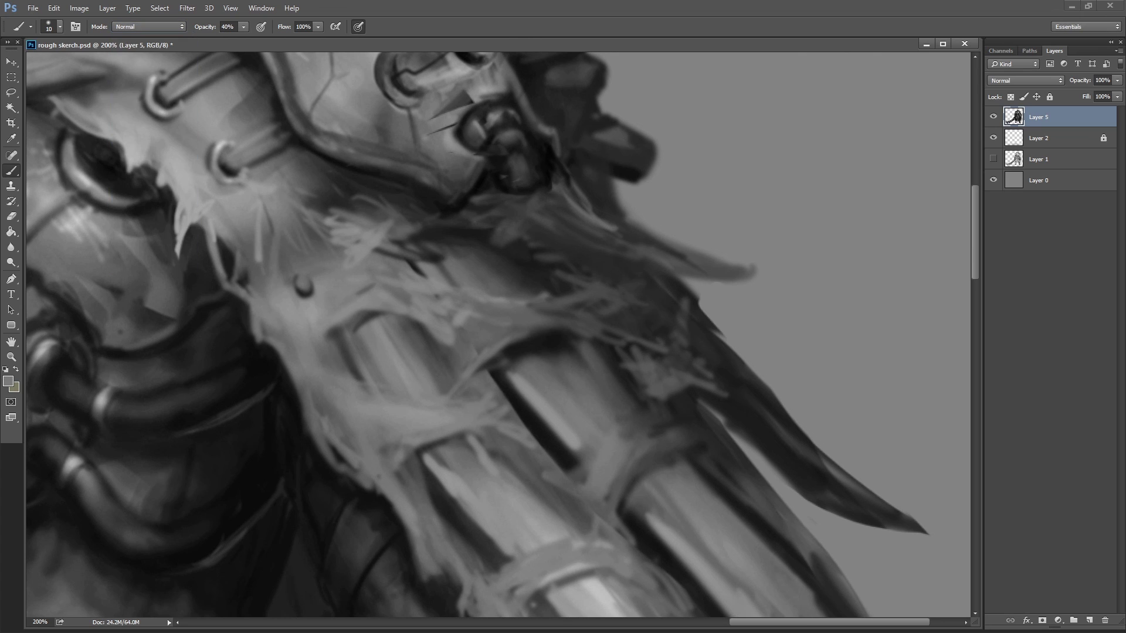
{"action": "left_click_drag", "start_coordinate": [494, 123], "coordinate": [520, 120]}
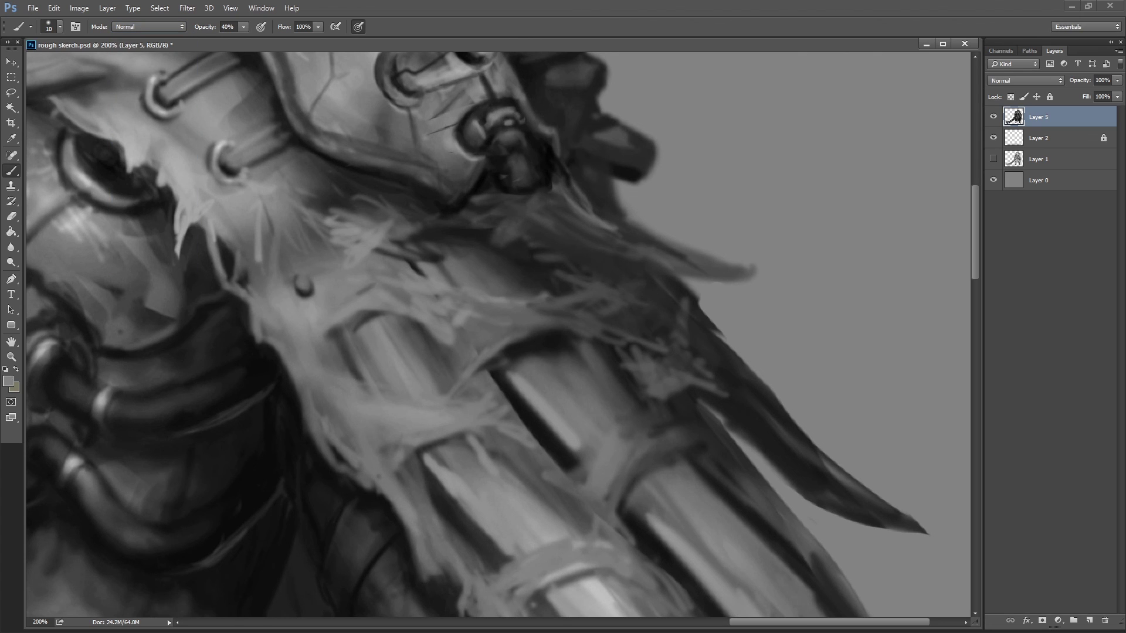
- Dodge highlights onto the shoulder plate's lower rim and surface with a 9 px brush at 30% exposure
{"action": "key", "text": "o"}
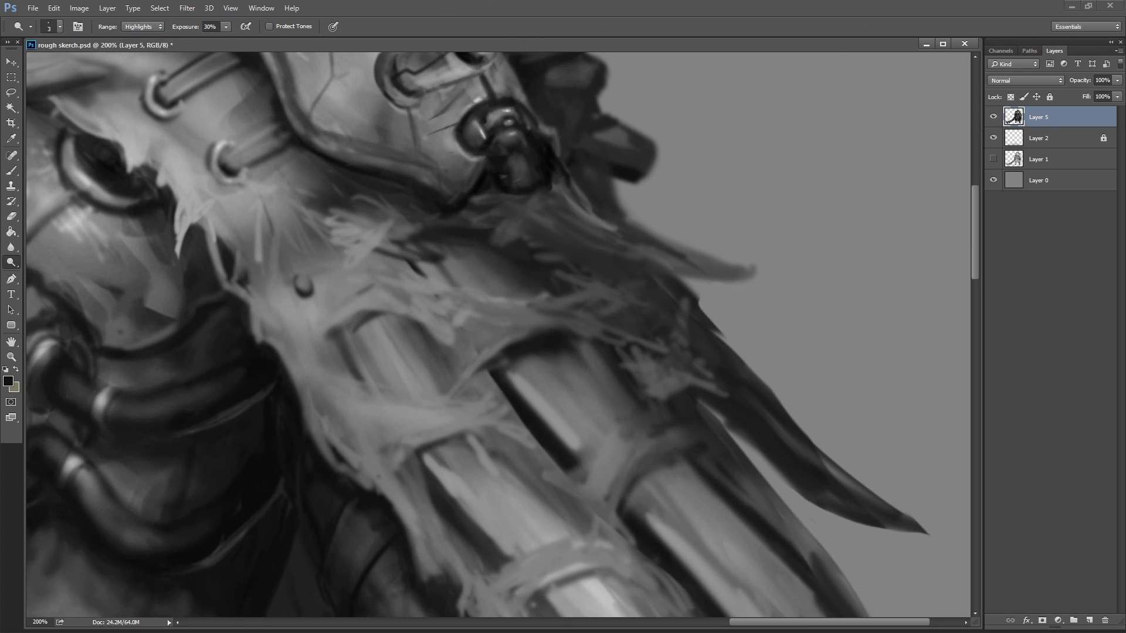
{"action": "key", "text": "bracketright"}
{"action": "key", "text": "bracketright"}
{"action": "key", "text": "bracketright"}
{"action": "key", "text": "bracketright"}
{"action": "key", "text": "bracketright"}
{"action": "key", "text": "bracketright"}
{"action": "left_click_drag", "start_coordinate": [322, 77], "coordinate": [318, 120]}
{"action": "left_click_drag", "start_coordinate": [354, 88], "coordinate": [360, 140]}
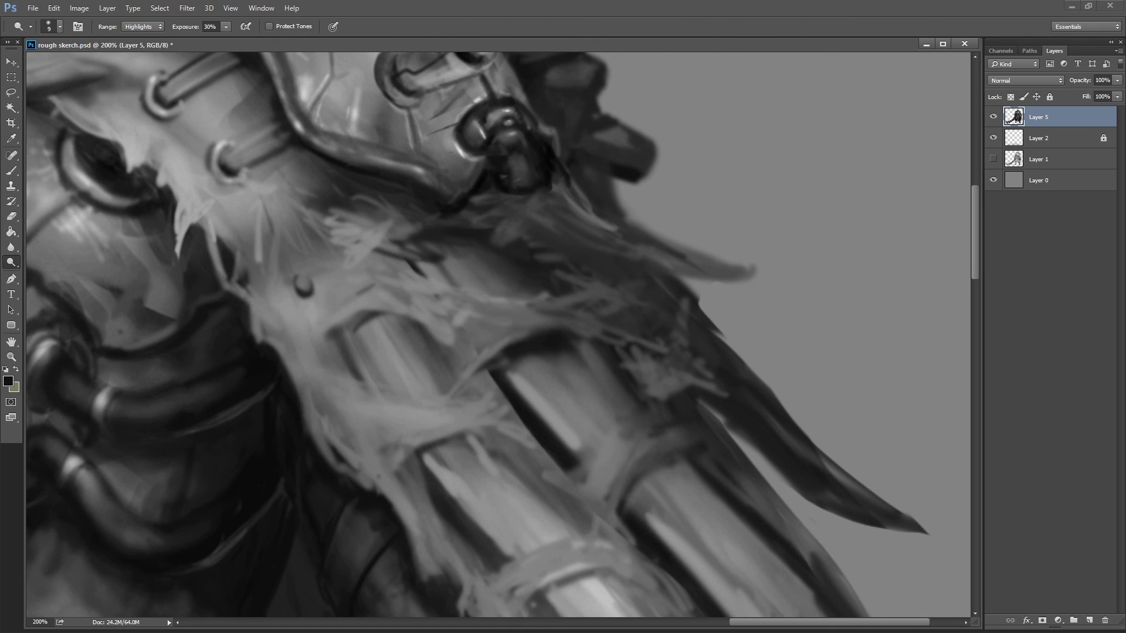
- Lengthen the cloak spike below the shoulder into a curved tip and sharpen the back pipes' outline with sampled greys
{"action": "key", "text": "b"}
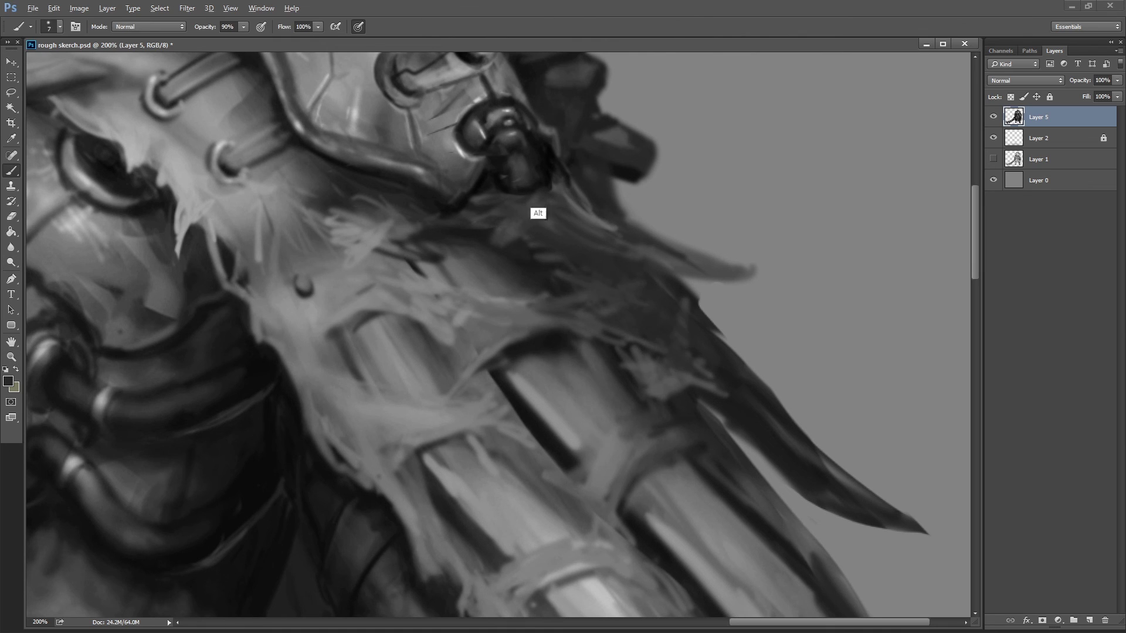
{"action": "left_click", "coordinate": [756, 277], "text": "alt"}
{"action": "left_click_drag", "start_coordinate": [740, 274], "coordinate": [807, 323]}
{"action": "left_click", "coordinate": [654, 158], "text": "alt"}
{"action": "left_click_drag", "start_coordinate": [654, 144], "coordinate": [636, 220]}
{"action": "left_click_drag", "start_coordinate": [595, 58], "coordinate": [648, 135]}
- Paint a dark shadow beneath the lengthened cloak spike with the brush at 50% opacity
{"action": "key", "text": "5"}
{"action": "left_click", "coordinate": [575, 236], "text": "alt"}
{"action": "left_click_drag", "start_coordinate": [575, 237], "coordinate": [713, 334]}
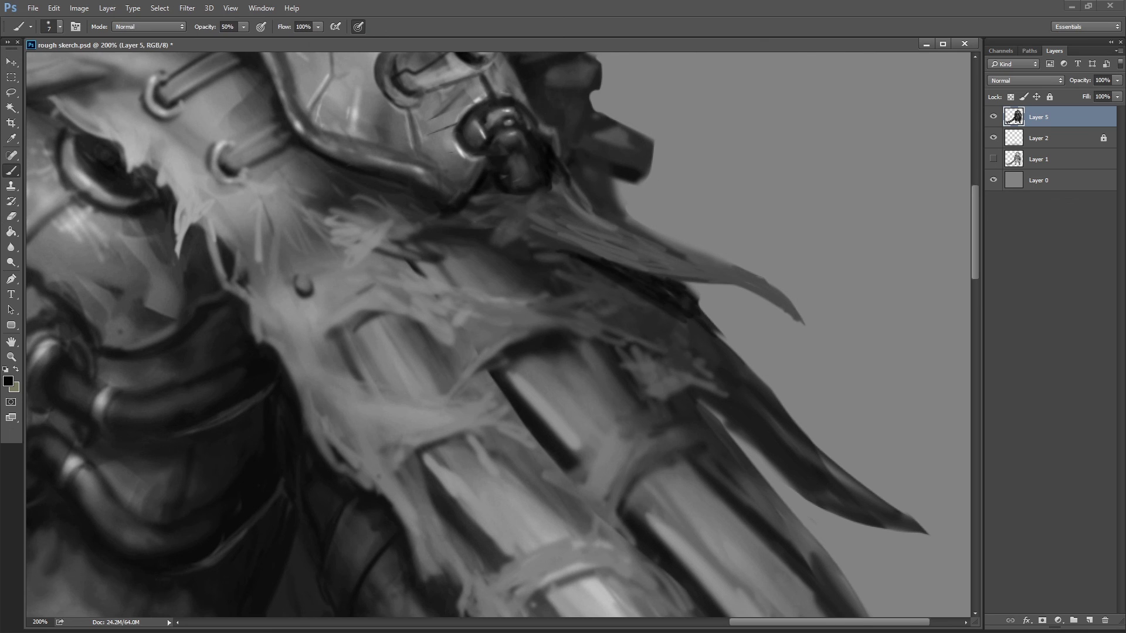
- Paint torn cloth edges and shadows around the cloak's upper ribs with sampled greys at 77% brush opacity
{"action": "left_click", "coordinate": [645, 346], "text": "alt"}
{"action": "key", "text": "3"}
{"action": "key", "text": "7"}
{"action": "key", "text": "7"}
{"action": "left_click", "coordinate": [463, 341], "text": "alt"}
{"action": "left_click_drag", "start_coordinate": [332, 338], "coordinate": [433, 334]}
{"action": "left_click", "coordinate": [352, 363], "text": "alt"}
{"action": "left_click_drag", "start_coordinate": [328, 405], "coordinate": [422, 399]}
{"action": "left_click_drag", "start_coordinate": [381, 463], "coordinate": [499, 425]}
{"action": "left_click", "coordinate": [540, 450], "text": "alt"}
- Paint light torn-cloth folds above the cloak's upper ribs with sampled greys at 77% brush opacity
{"action": "key", "text": "h"}
{"action": "left_click_drag", "start_coordinate": [428, 251], "coordinate": [417, 246]}
{"action": "left_click", "coordinate": [516, 387], "text": "alt"}
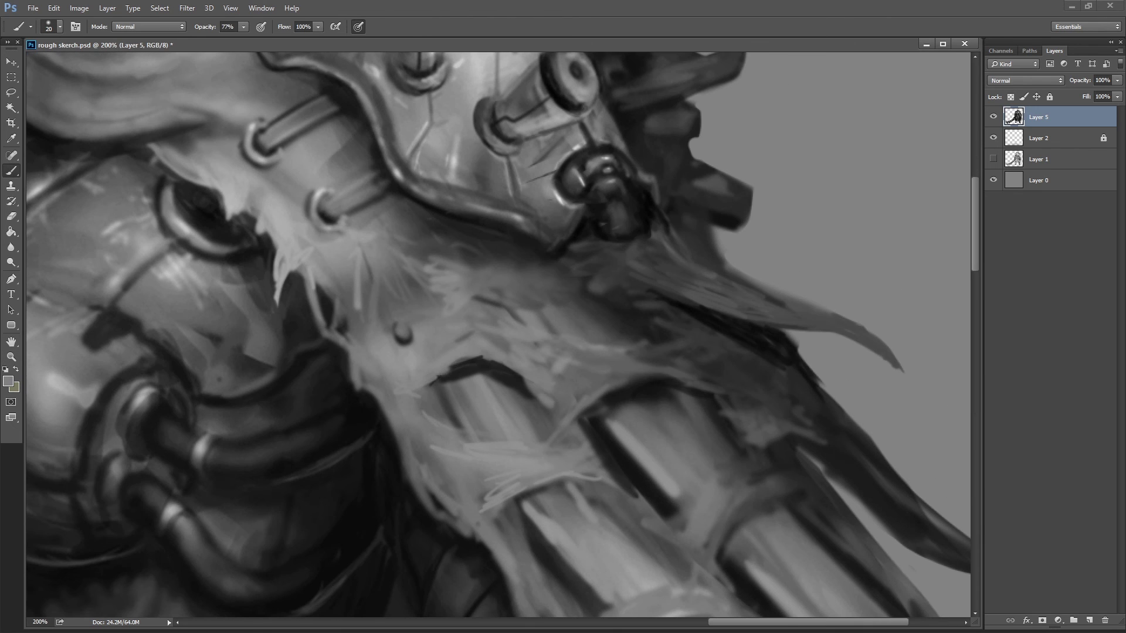
{"action": "left_click", "coordinate": [433, 387], "text": "alt"}
{"action": "left_click", "coordinate": [491, 326], "text": "alt"}
{"action": "left_click_drag", "start_coordinate": [505, 304], "coordinate": [577, 284]}
{"action": "left_click_drag", "start_coordinate": [616, 431], "coordinate": [675, 419]}
{"action": "left_click", "coordinate": [654, 545], "text": "alt"}
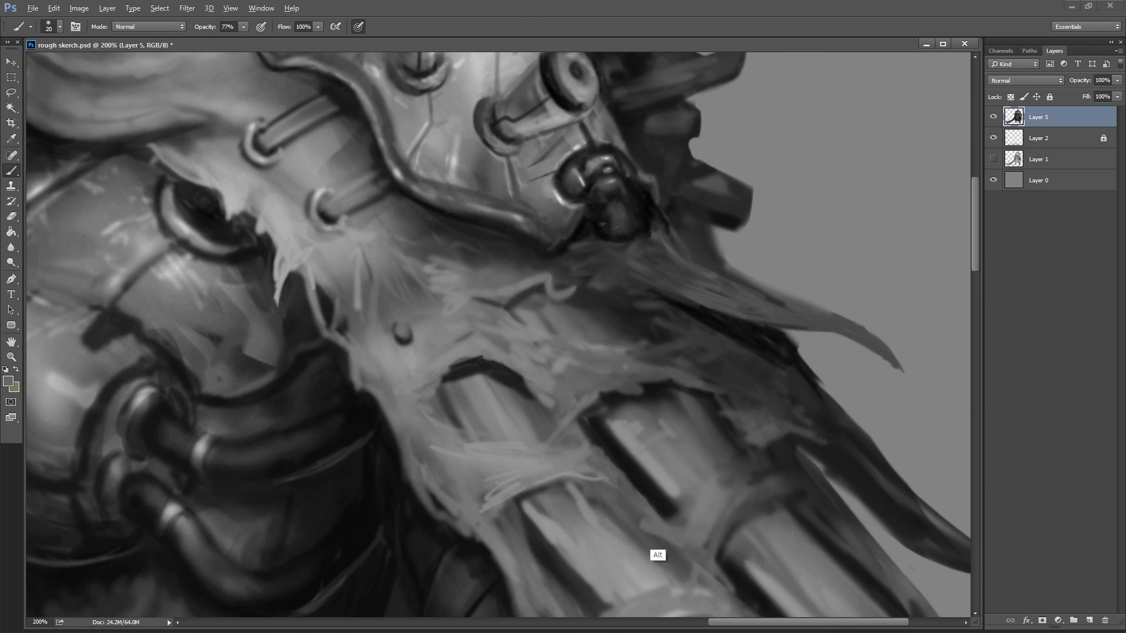
{"action": "left_click", "coordinate": [657, 555], "text": "alt"}
- Blend soft shading over the lower rib and the surrounding cloth with an enlarged brush at 30% opacity
{"action": "key", "text": "3"}
{"action": "key", "text": "]"}
{"action": "key", "text": "]"}
{"action": "key", "text": "]"}
{"action": "key", "text": "]"}
{"action": "key", "text": "]"}
{"action": "key", "text": "]"}
{"action": "left_click_drag", "start_coordinate": [586, 505], "coordinate": [681, 575]}
{"action": "mouse_move", "coordinate": [510, 492]}
{"action": "left_mouse_down"}
{"action": "mouse_move", "coordinate": [640, 429]}
{"action": "mouse_move", "coordinate": [715, 361]}
{"action": "left_mouse_up"}
{"action": "mouse_move", "coordinate": [516, 317]}
{"action": "left_mouse_down"}
{"action": "mouse_move", "coordinate": [581, 270]}
{"action": "mouse_move", "coordinate": [628, 267]}
{"action": "left_mouse_up"}
- Refine the cloth beneath the shoulder plate's rear edge with a smaller brush and a sampled grey
{"action": "left_click", "coordinate": [445, 310], "text": "alt"}
{"action": "key", "text": "["}
{"action": "key", "text": "["}
{"action": "key", "text": "["}
{"action": "key", "text": "["}
{"action": "key", "text": "["}
{"action": "key", "text": "["}
{"action": "key", "text": "["}
{"action": "key", "text": "["}
{"action": "left_click_drag", "start_coordinate": [616, 308], "coordinate": [634, 285]}
{"action": "left_click_drag", "start_coordinate": [604, 282], "coordinate": [675, 238]}
{"action": "left_click_drag", "start_coordinate": [663, 263], "coordinate": [695, 240]}
- Lengthen the upper cloak spike into a ragged, straighter tip with sampled greys, raising brush opacity to 100%
{"action": "left_click", "coordinate": [540, 319], "text": "alt"}
{"action": "mouse_move", "coordinate": [651, 308]}
{"action": "left_mouse_down"}
{"action": "mouse_move", "coordinate": [818, 321]}
{"action": "mouse_move", "coordinate": [911, 378]}
{"action": "left_mouse_up"}
{"action": "left_click", "coordinate": [668, 510], "text": "alt"}
{"action": "key", "text": "0"}
{"action": "left_click_drag", "start_coordinate": [821, 335], "coordinate": [955, 403]}
{"action": "left_click", "coordinate": [868, 328], "text": "alt"}
{"action": "left_click_drag", "start_coordinate": [838, 316], "coordinate": [897, 355]}
{"action": "left_click", "coordinate": [821, 337], "text": "alt"}
{"action": "mouse_move", "coordinate": [774, 325]}
{"action": "left_mouse_down"}
{"action": "mouse_move", "coordinate": [871, 358]}
{"action": "mouse_move", "coordinate": [956, 408]}
{"action": "left_mouse_up"}
{"action": "left_click", "coordinate": [880, 364], "text": "alt"}
- Paint a thin light rim along the shoulder plate's rear edge down to the cloak spike with a 5 px brush
{"action": "left_click", "coordinate": [675, 275], "text": "alt"}
{"action": "key", "text": "["}
{"action": "key", "text": "["}
{"action": "key", "text": "["}
{"action": "key", "text": "["}
{"action": "left_click_drag", "start_coordinate": [665, 216], "coordinate": [713, 266]}
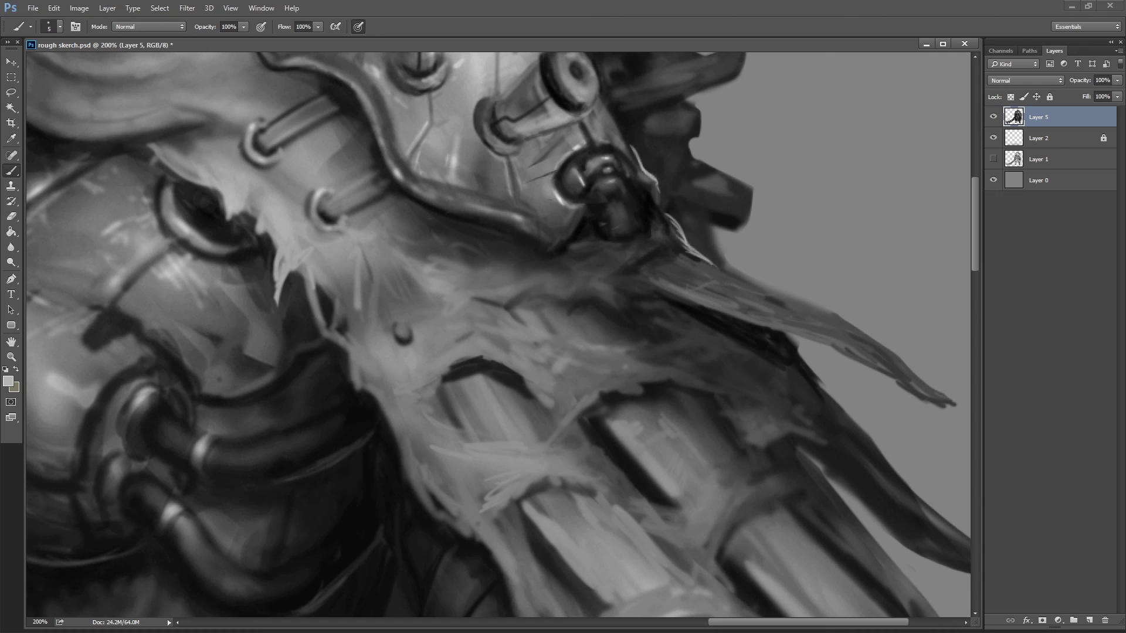
{"action": "mouse_move", "coordinate": [672, 233]}
{"action": "left_mouse_down"}
{"action": "mouse_move", "coordinate": [730, 271]}
{"action": "mouse_move", "coordinate": [715, 267]}
{"action": "left_mouse_up"}
- Bring the whole figure into view and set the Dodge tool's exposure to 100%
{"action": "left_click_drag", "start_coordinate": [445, 234], "coordinate": [390, 234]}
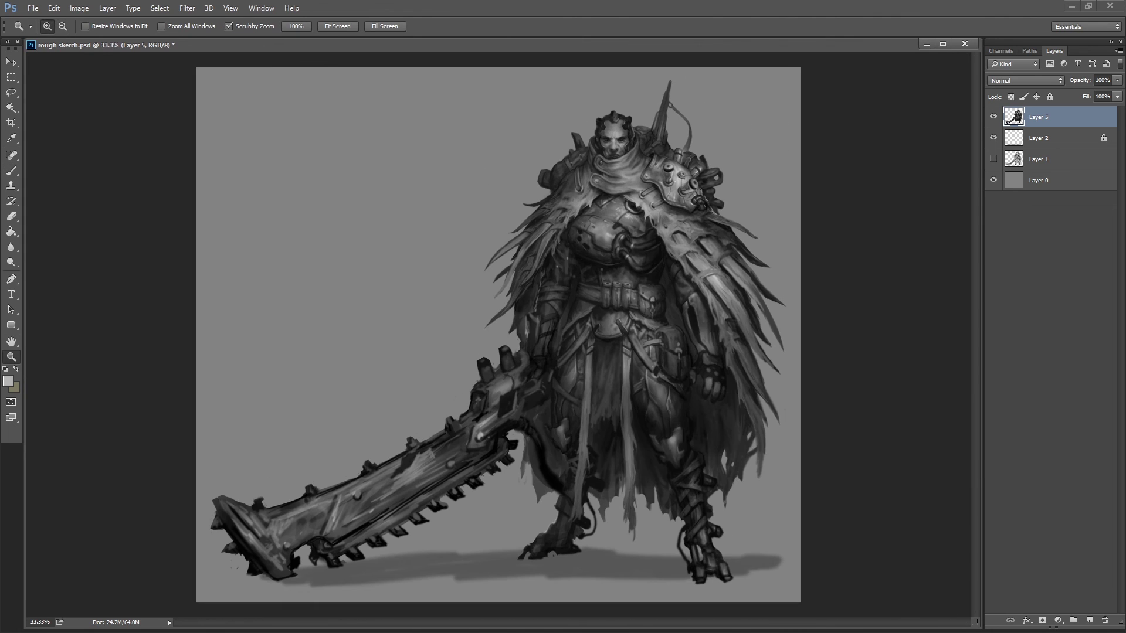
{"action": "key", "text": "o"}
{"action": "key", "text": "0"}
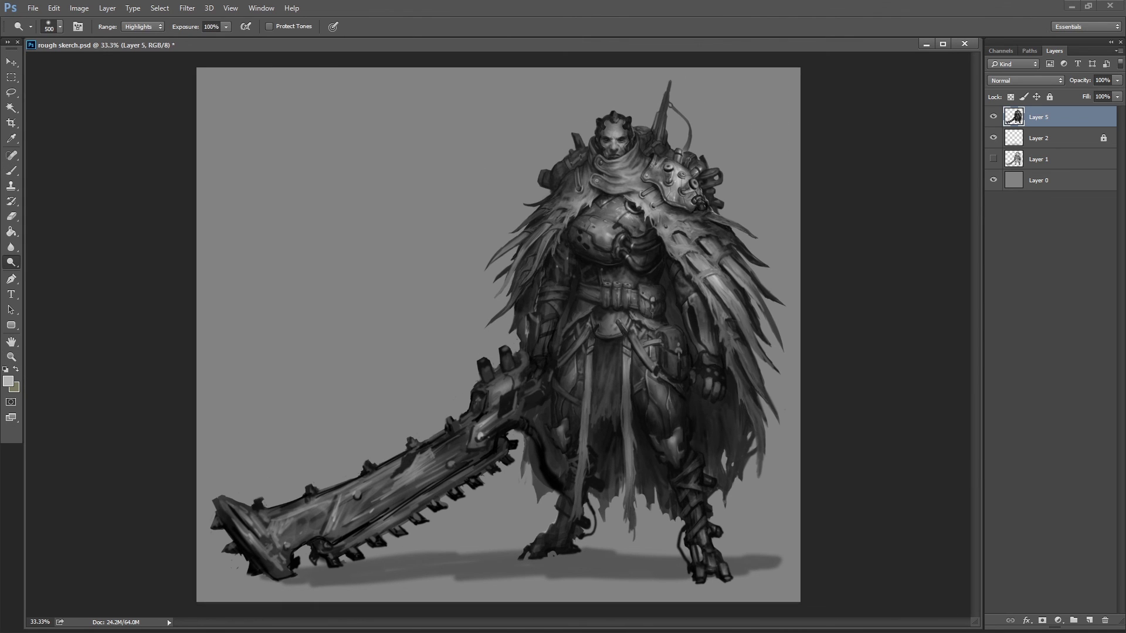